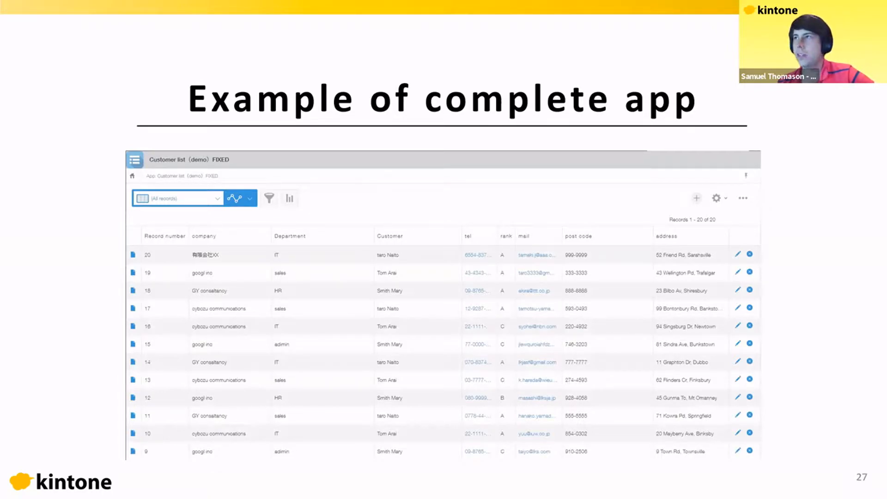
- Leave the slideshow and bring up the kintone workshop portal home page in the browser
key(alt+Tab)
click(34, 46)
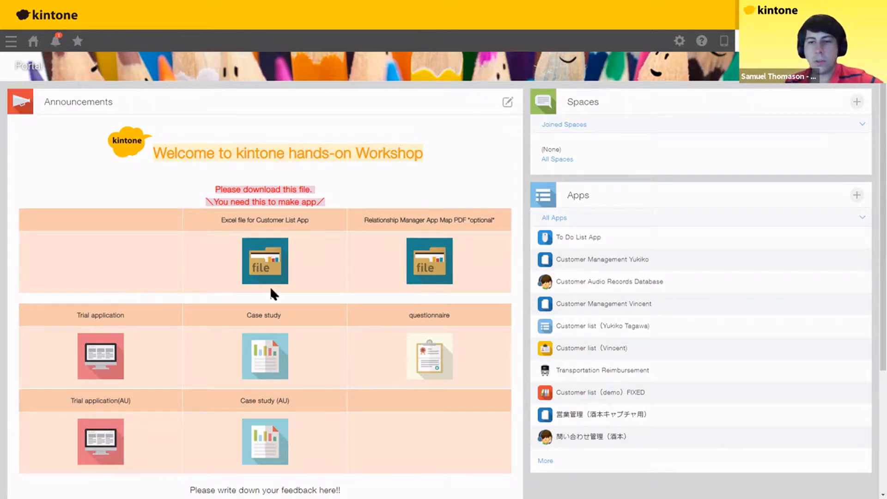
click(509, 107)
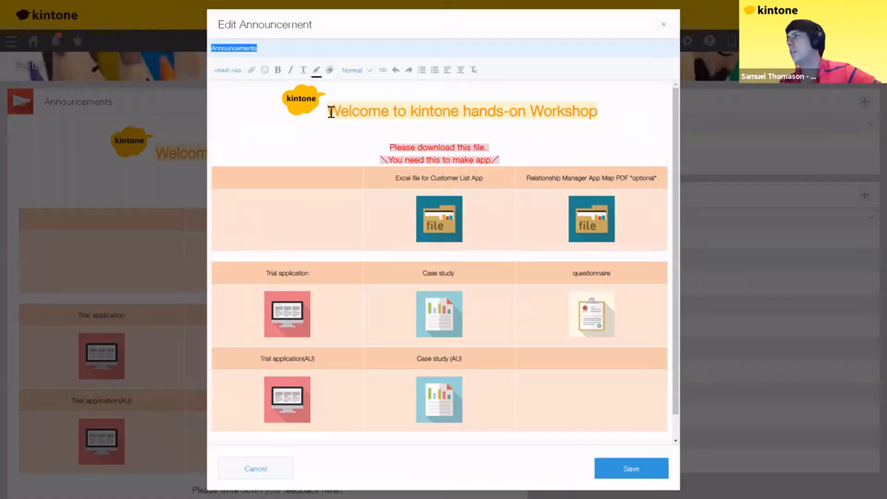
drag(331, 112, 428, 110)
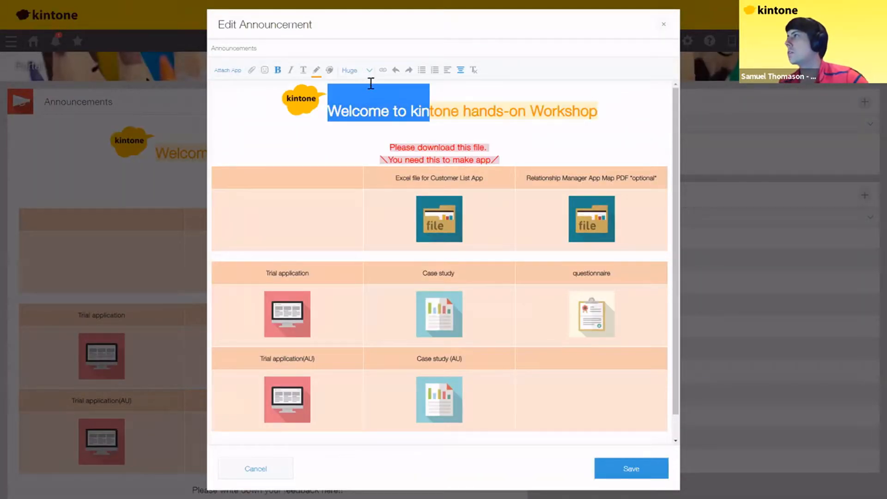
click(359, 69)
click(418, 86)
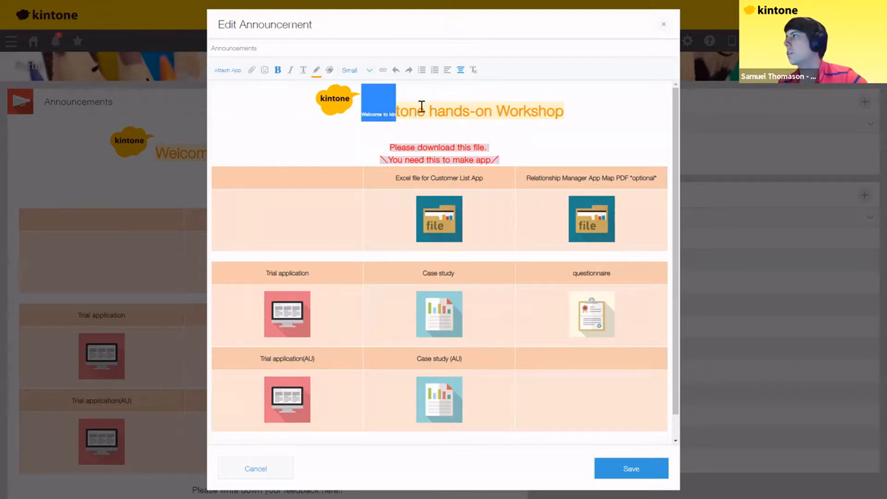
click(459, 115)
drag(396, 112, 438, 113)
text(sdfsfasdfasdf)
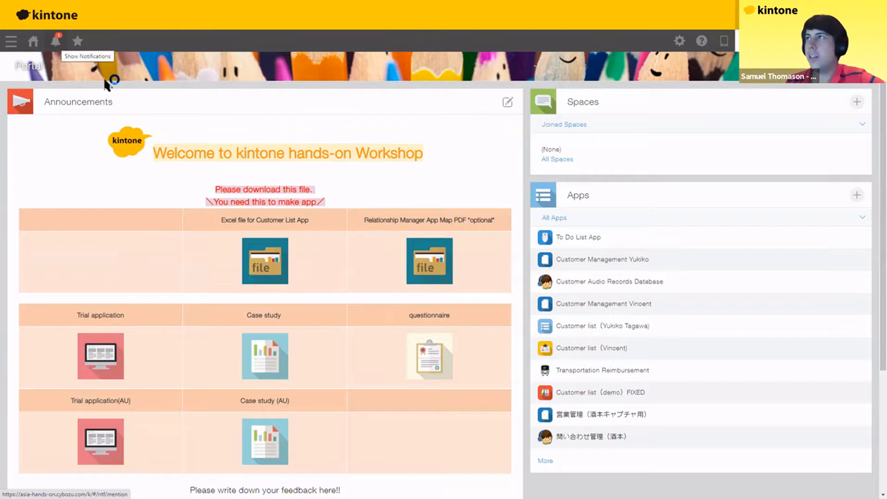
click(56, 42)
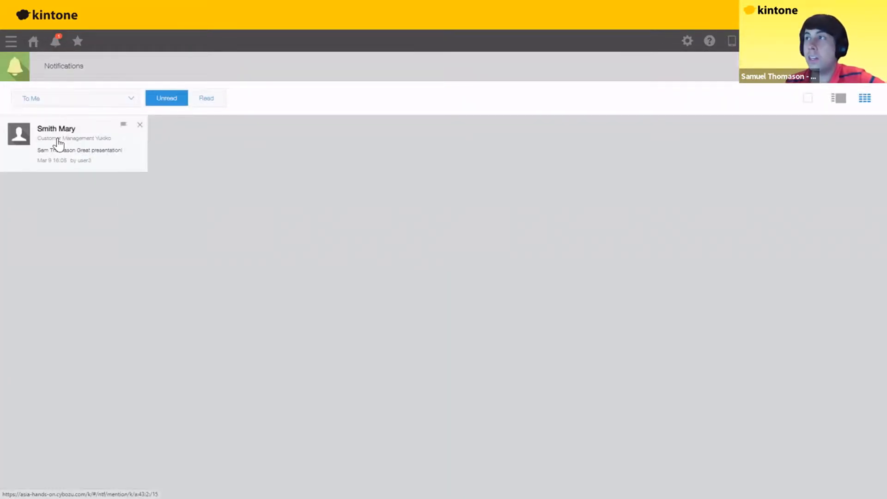
click(58, 143)
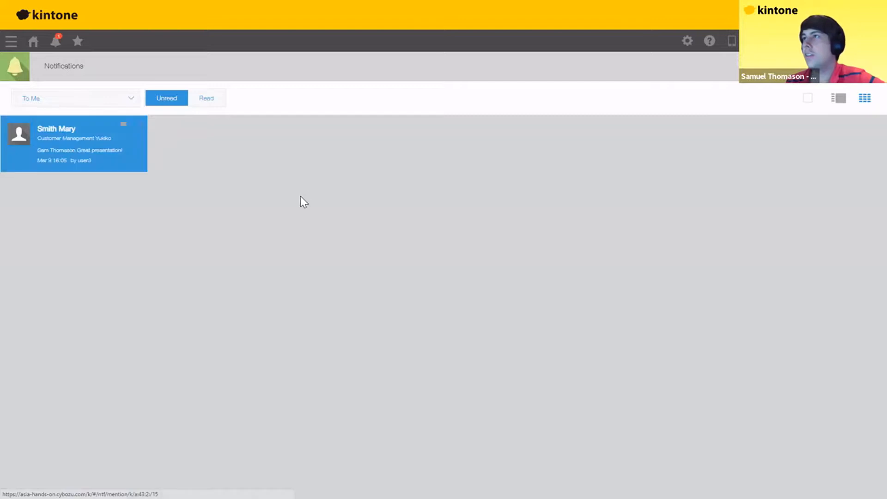
click(74, 153)
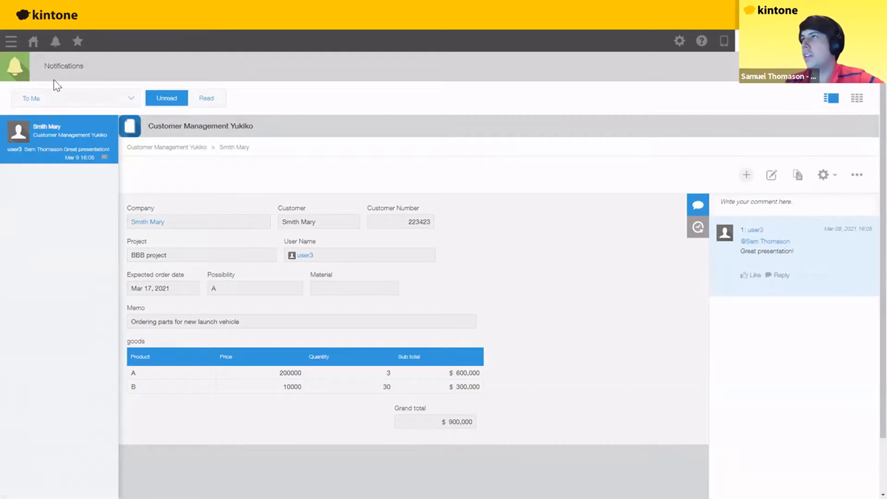
click(33, 41)
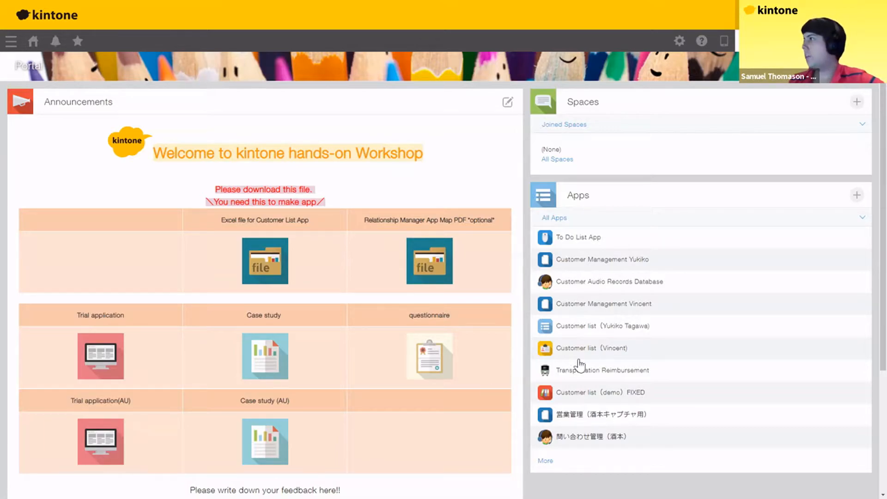
click(567, 239)
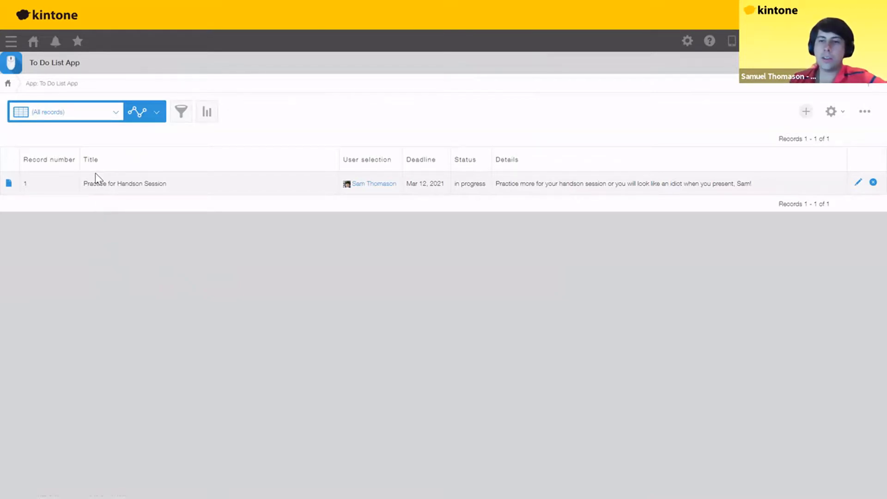
click(9, 185)
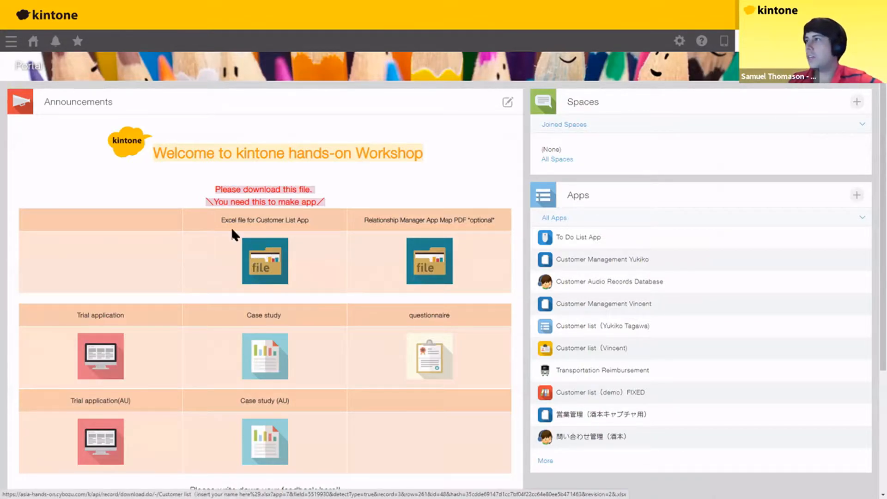
- Download the Excel file for the Customer List App and show it in its Downloads folder
drag(224, 219, 315, 221)
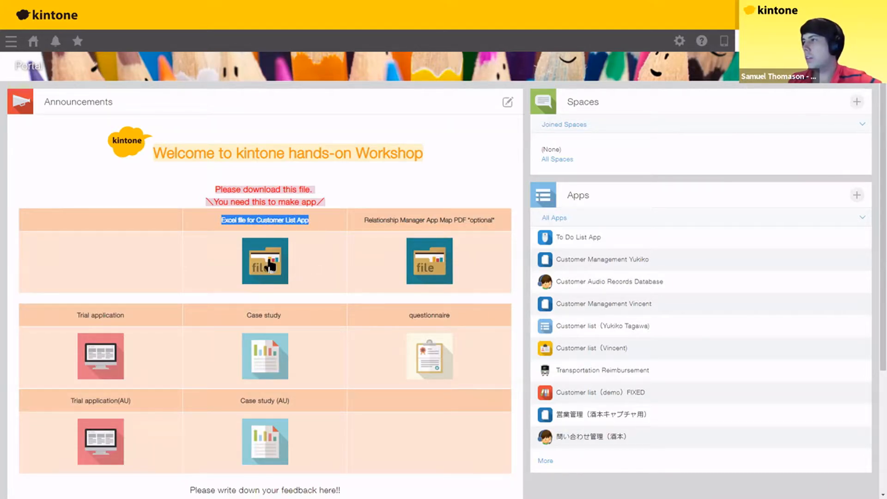
click(271, 266)
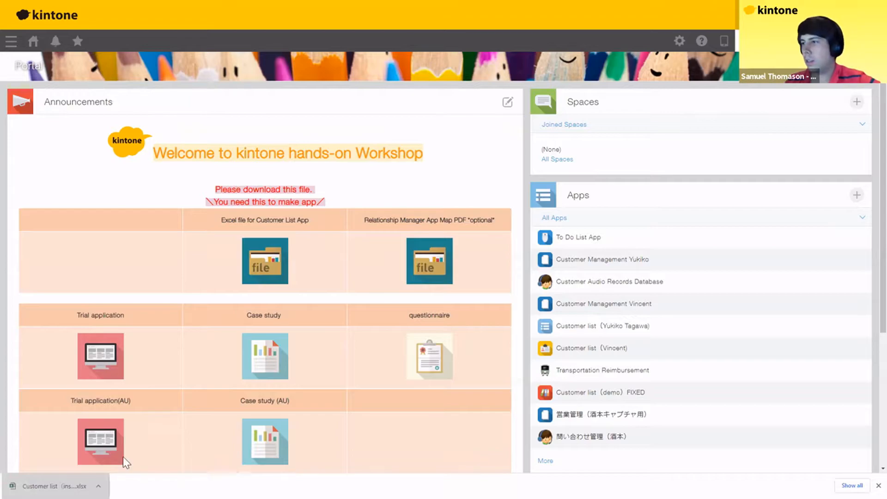
click(99, 486)
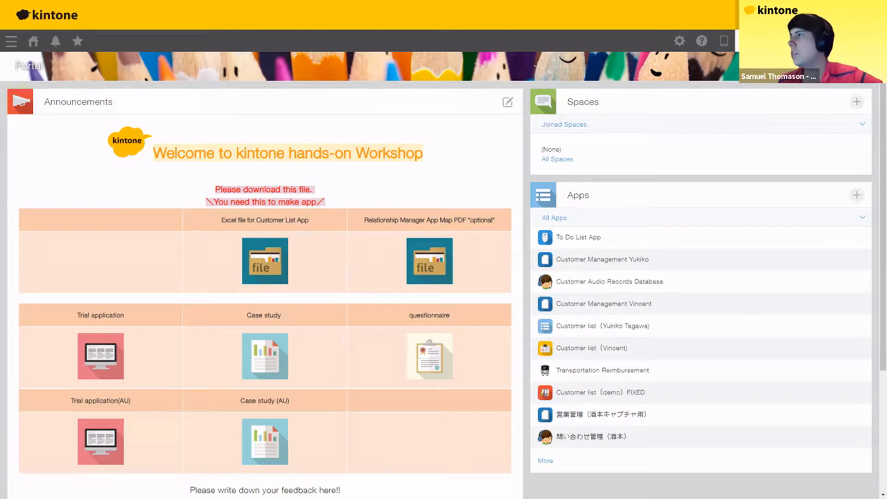
key(alt+Tab)
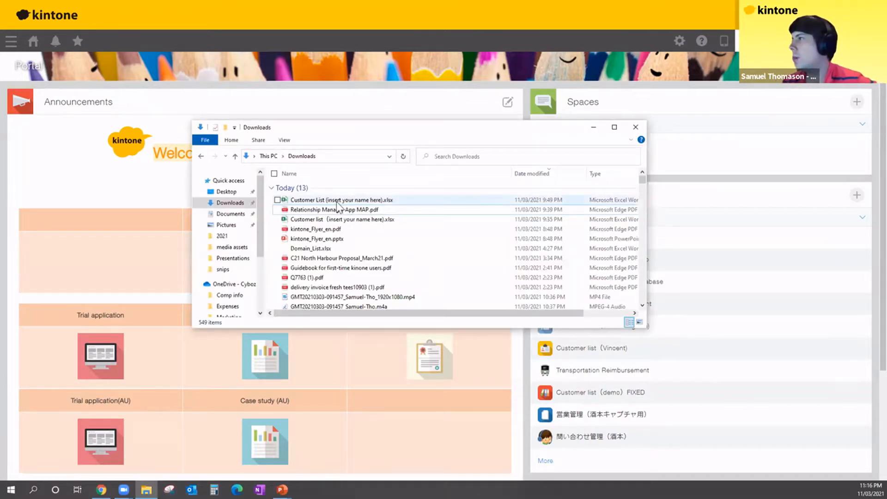
- Start renaming the downloaded 'Customer List (insert your name here).xlsx' file
click(347, 202)
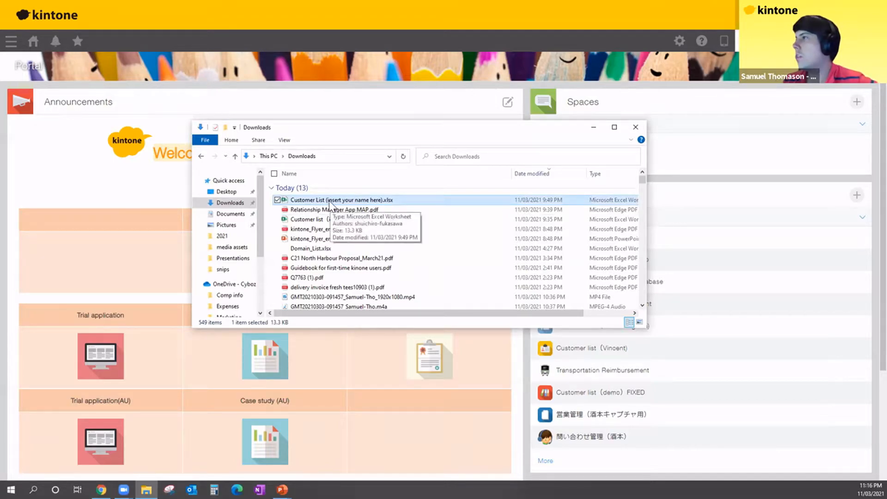
click(330, 200)
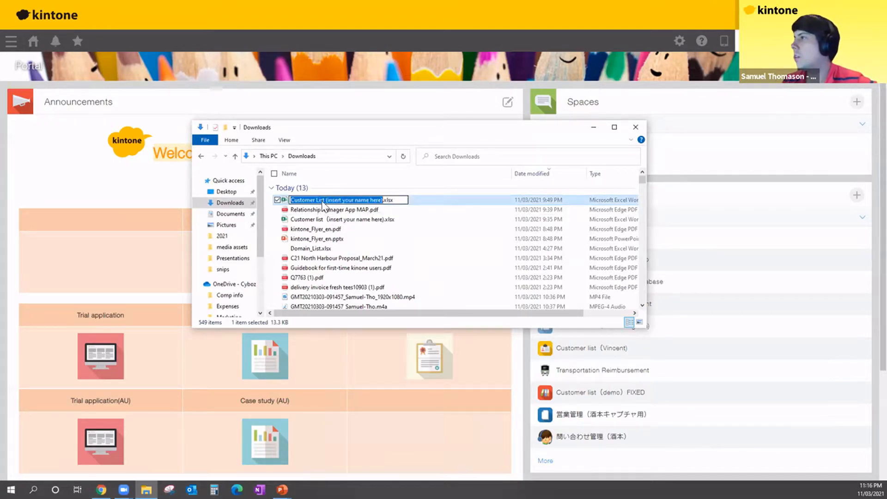
key(Escape)
click(325, 201)
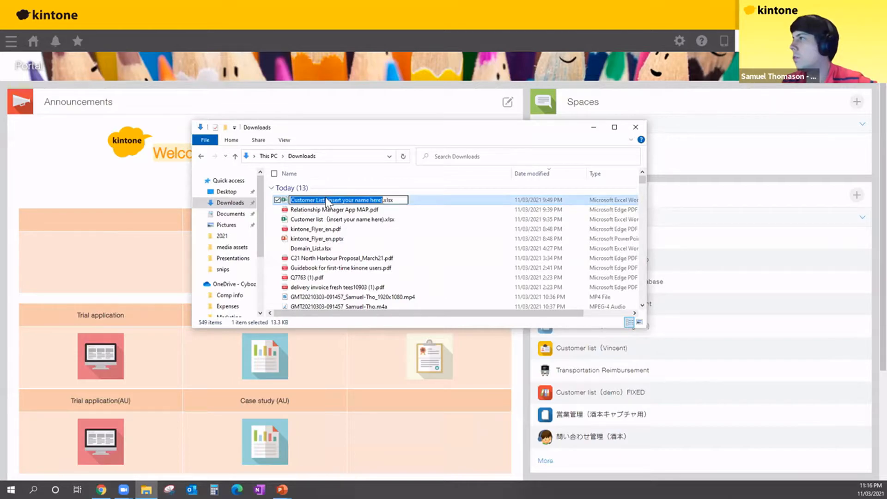
click(325, 207)
click(326, 202)
key(shift+F10)
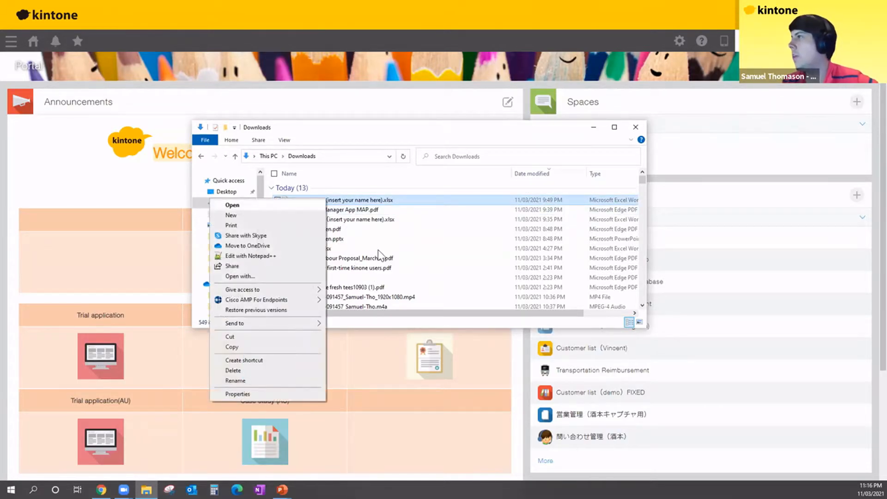
click(250, 379)
- Replace the 'insert your name here' placeholder with your own name, then open the renamed workbook
click(328, 200)
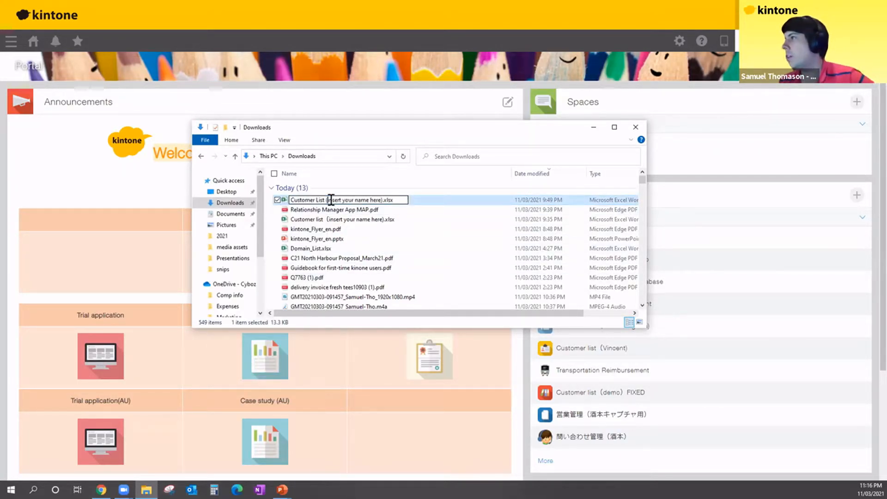
drag(350, 200, 375, 200)
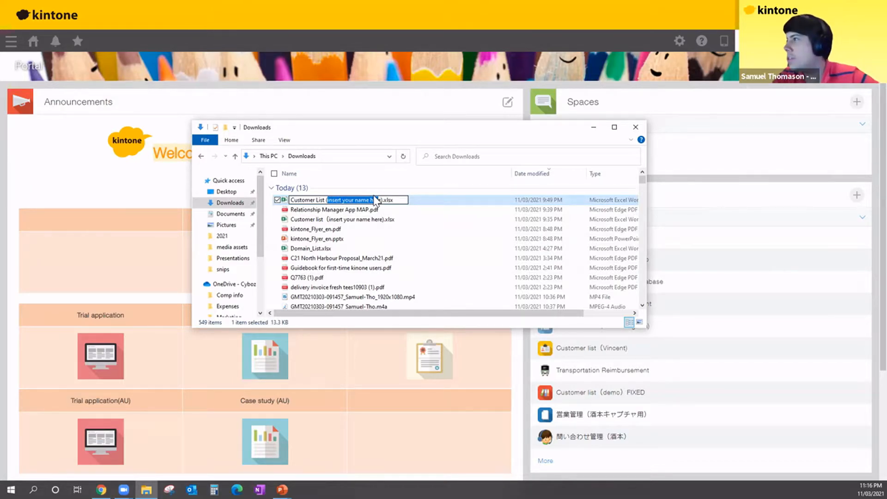
text(Sa)
text(m Th)
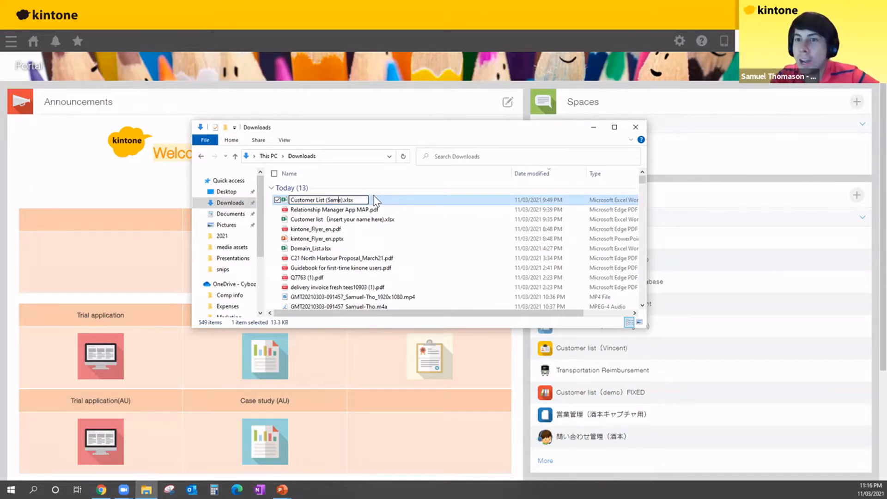
text(omason)
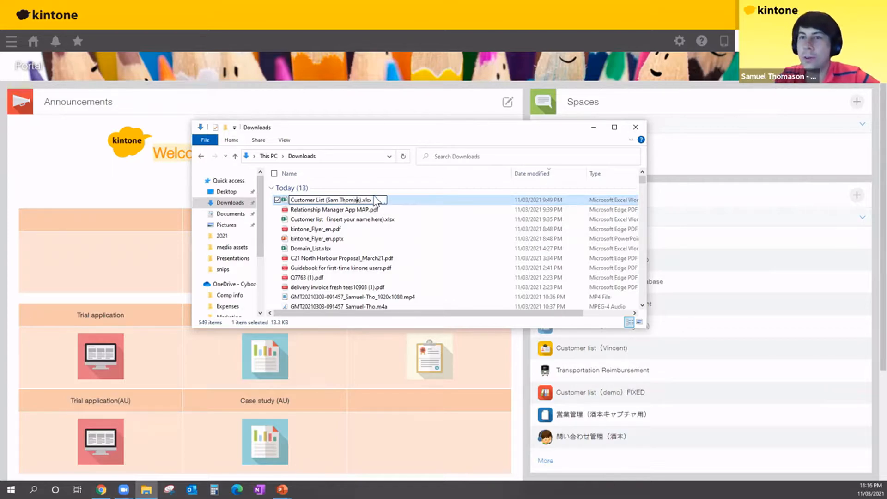
key(shift+Right)
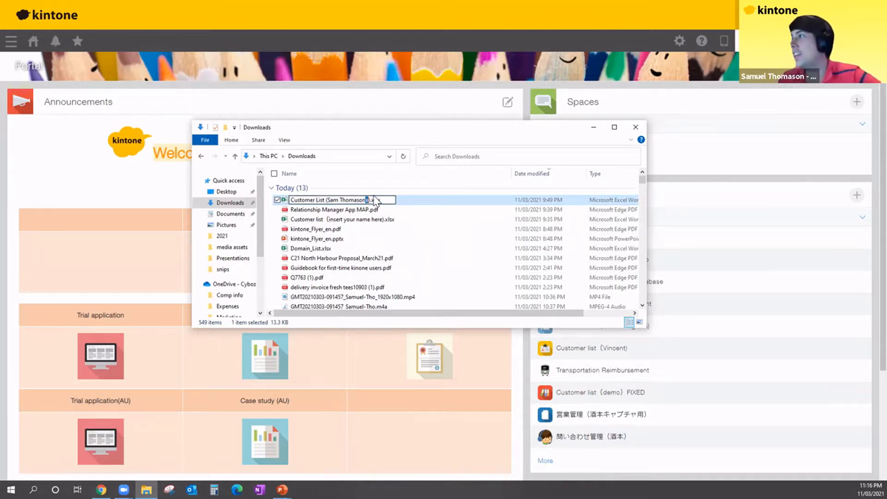
key(BackSpace)
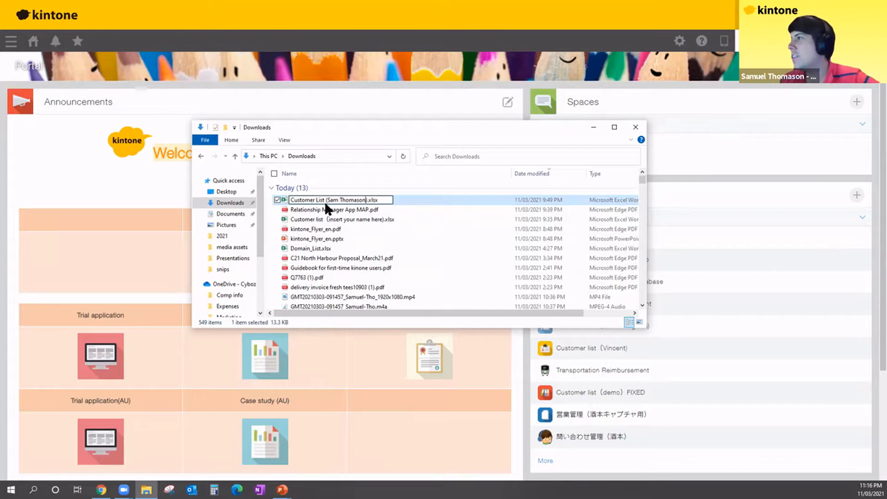
key(Return)
key(Down)
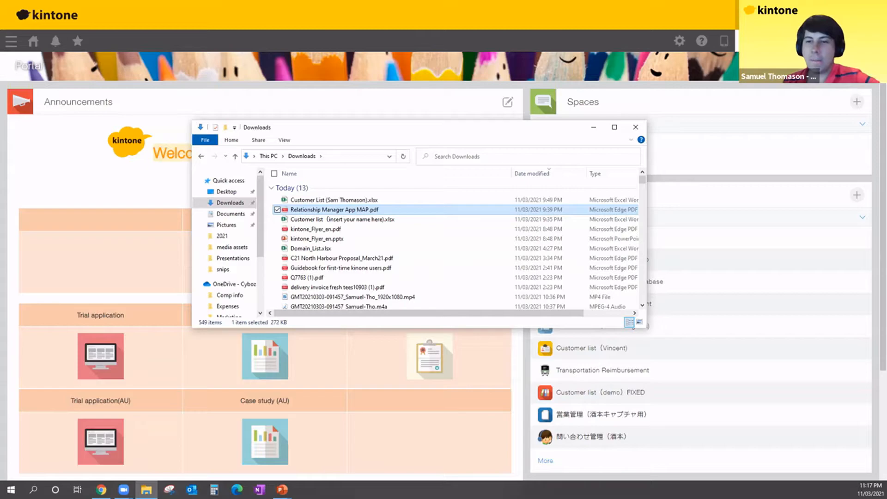
click(319, 200)
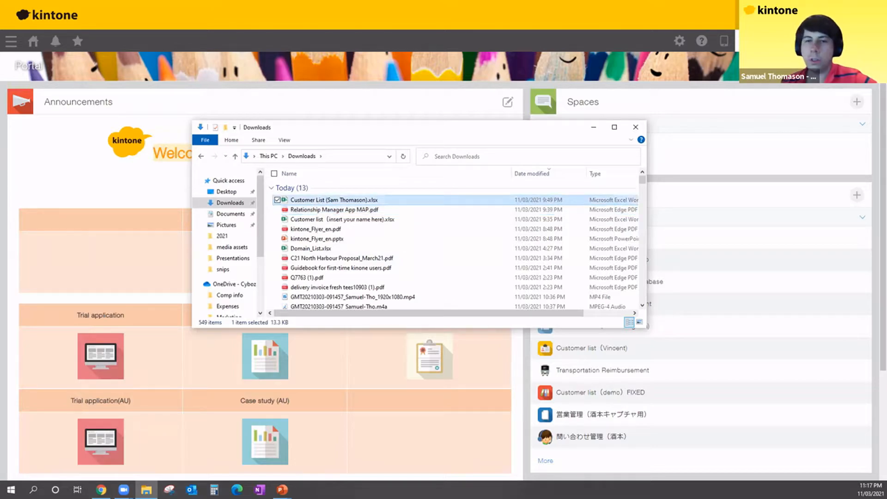
double_click(319, 200)
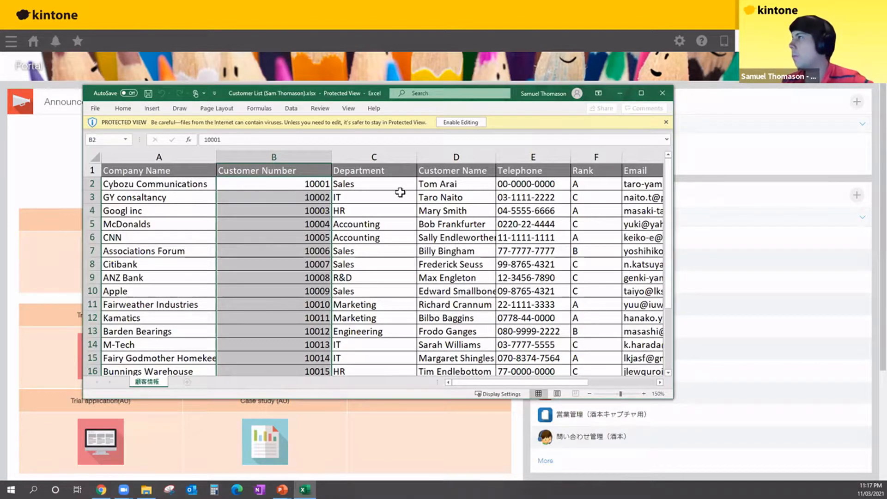
- Check the Department, Telephone and Rank values in the workbook, then close Excel
click(387, 184)
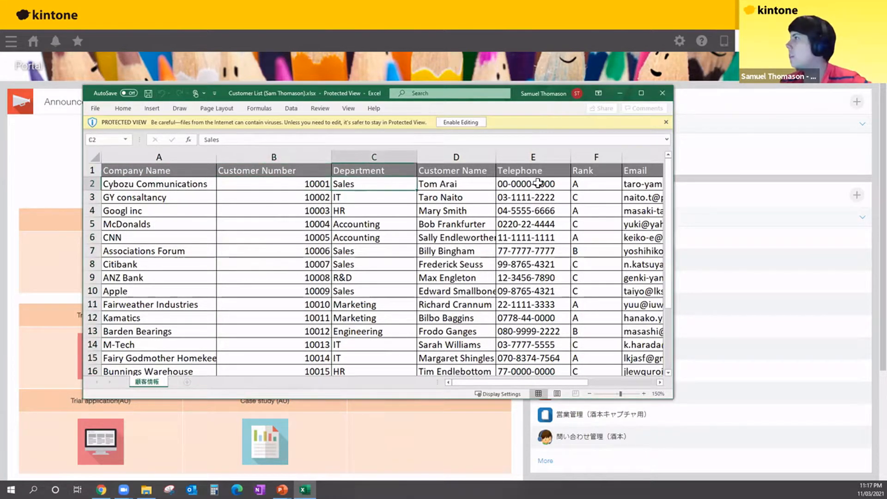
click(459, 187)
click(548, 183)
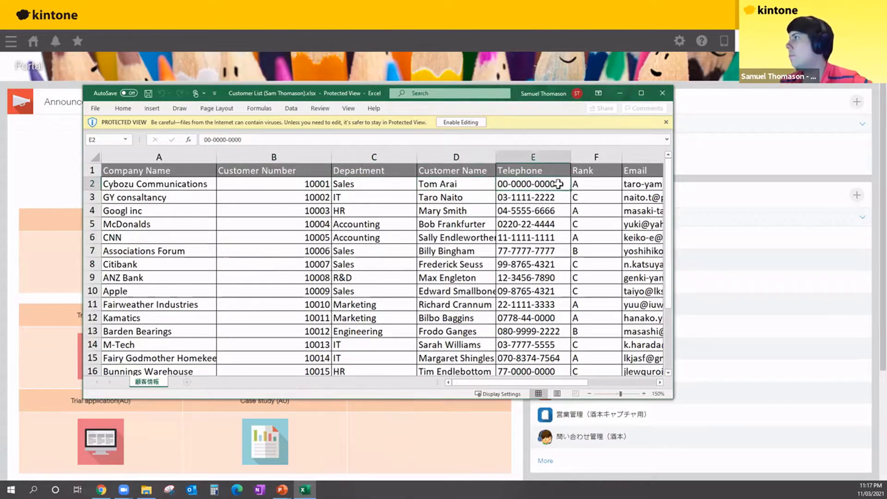
click(609, 184)
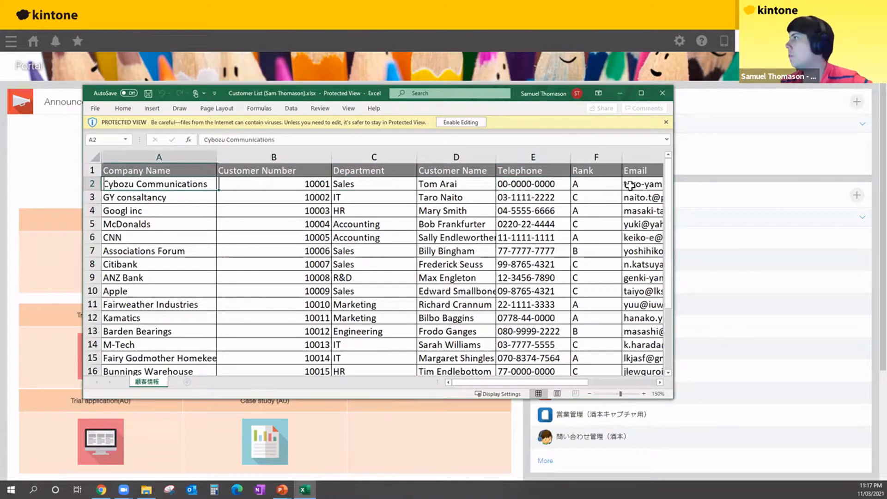
click(660, 95)
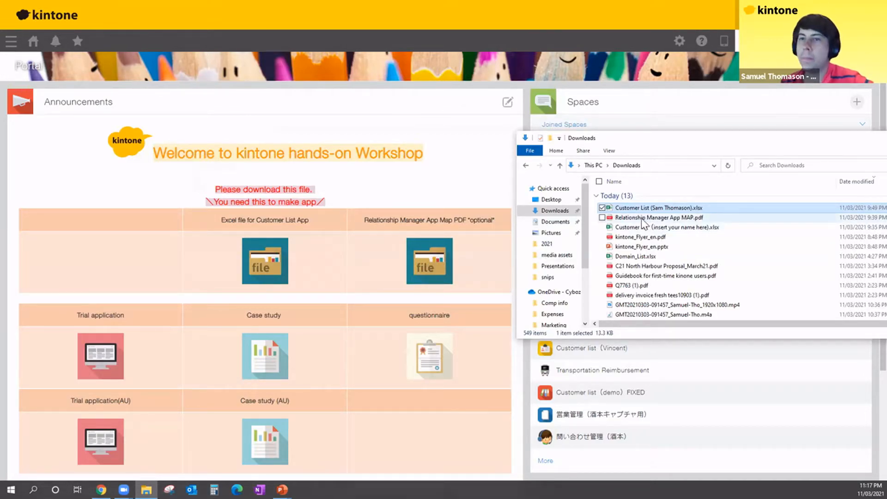
- Preview the Relationship Manager App Map PDF in Edge, close it, and close the Downloads window
drag(641, 218, 378, 197)
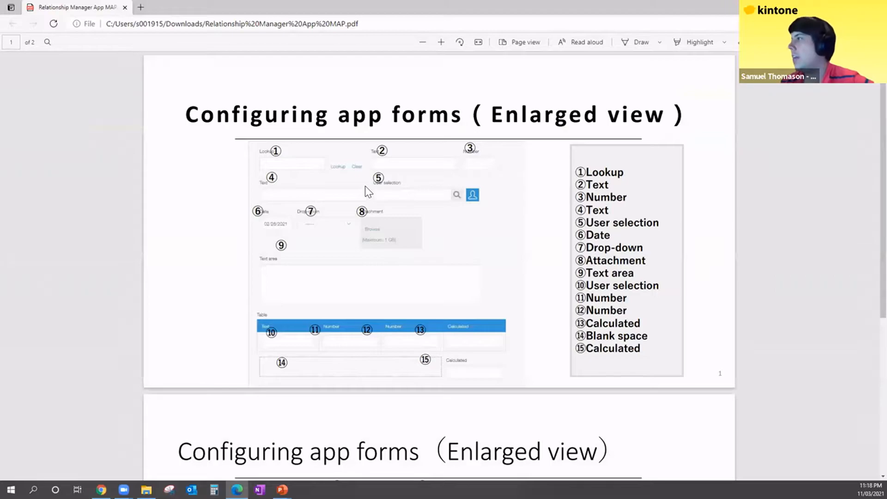
scroll(365, 186, down, 5)
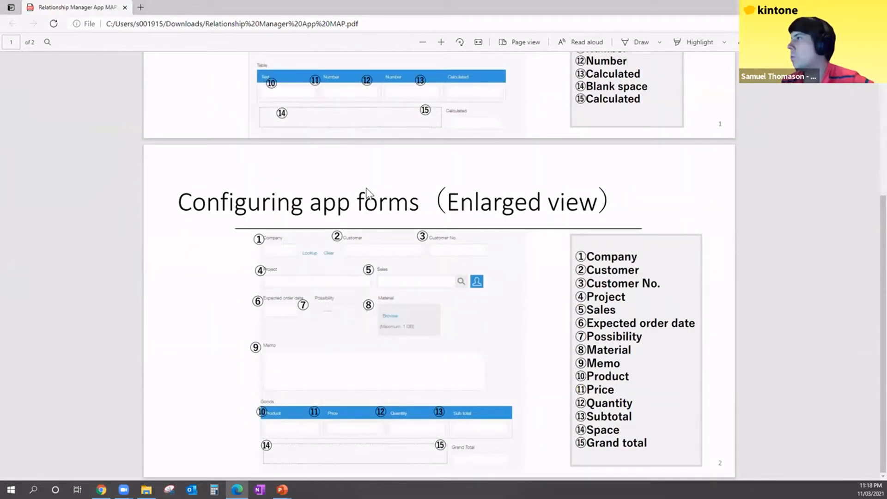
scroll(369, 195, up, 5)
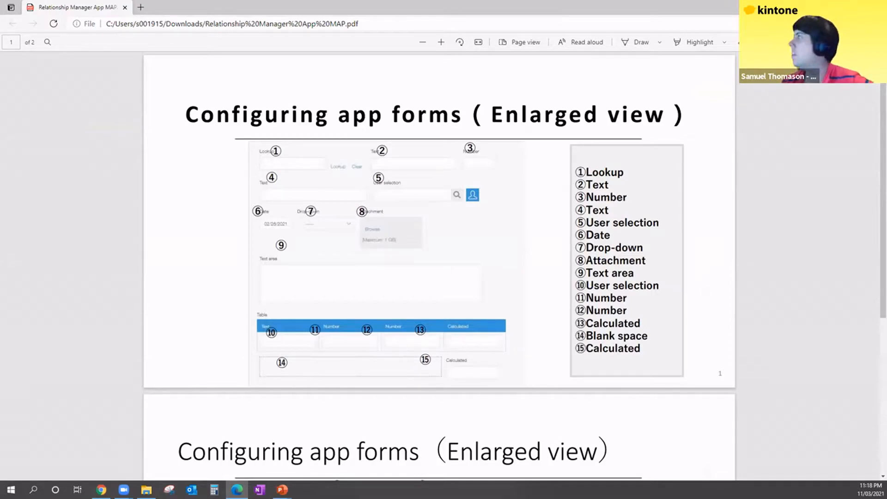
click(876, 7)
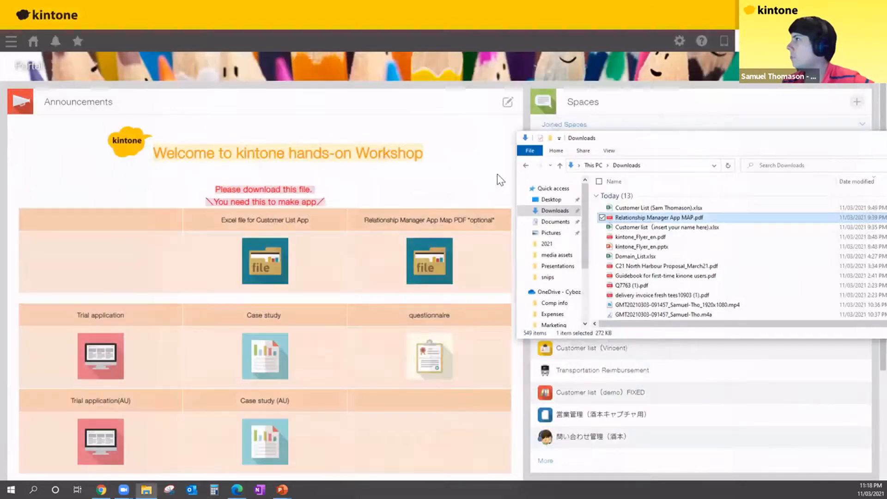
drag(721, 138, 422, 168)
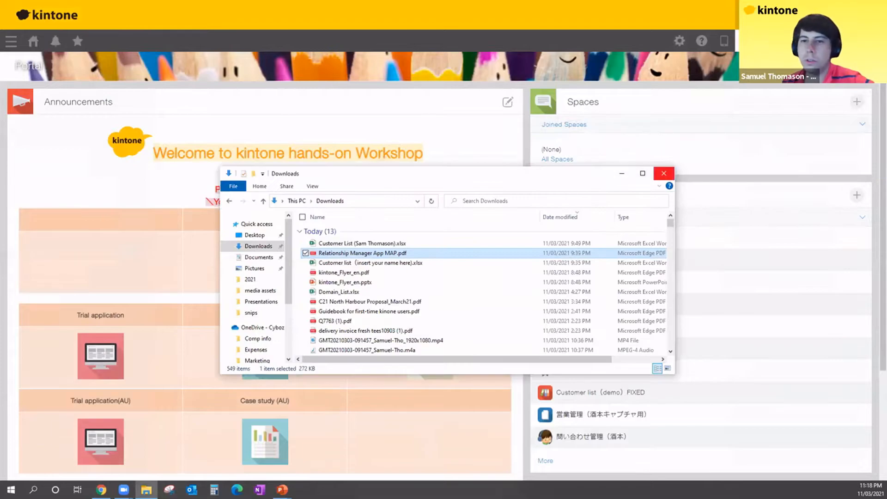
click(662, 172)
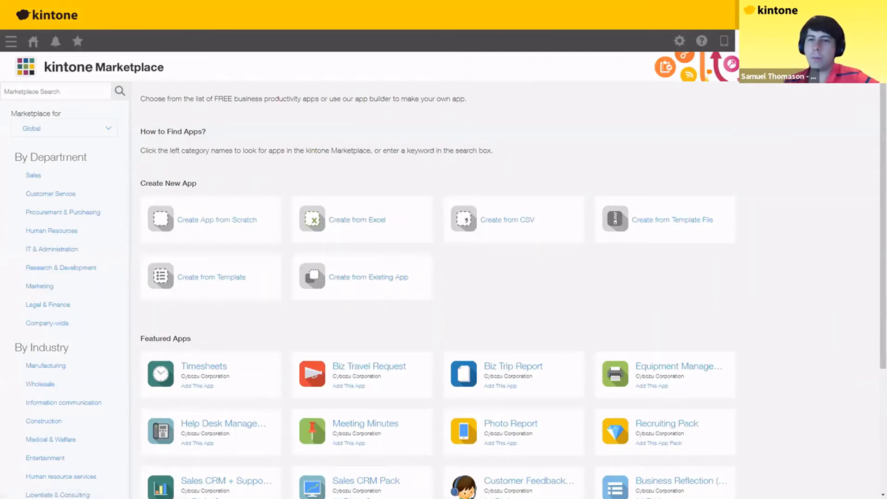
- Launch Create from Excel, confirm all Excel preparation requirements, and reach the Step 3 upload page
click(336, 228)
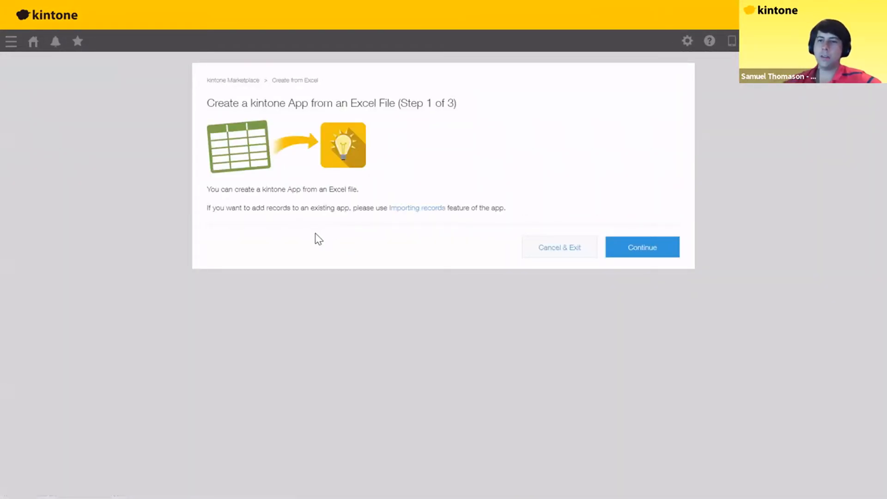
click(637, 252)
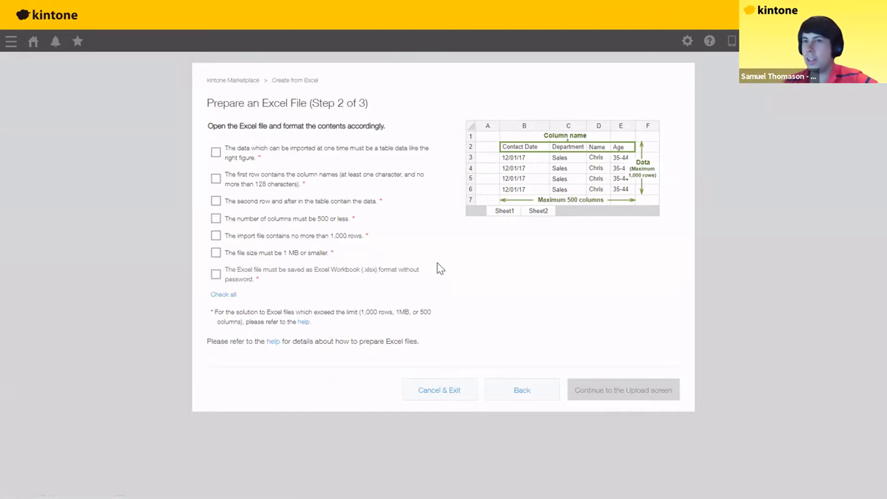
click(226, 294)
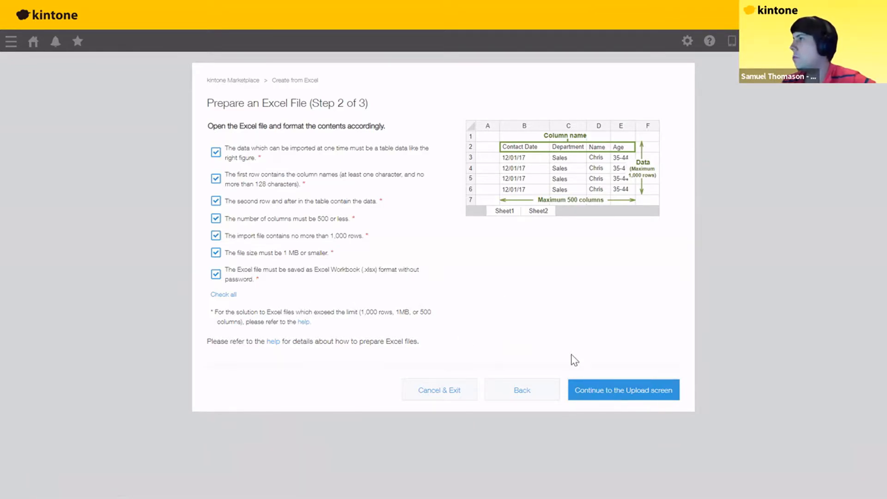
click(576, 389)
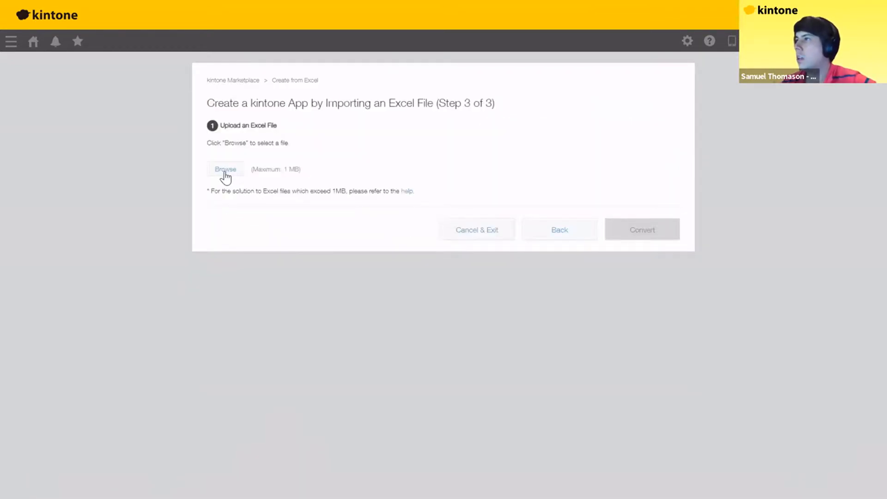
click(225, 171)
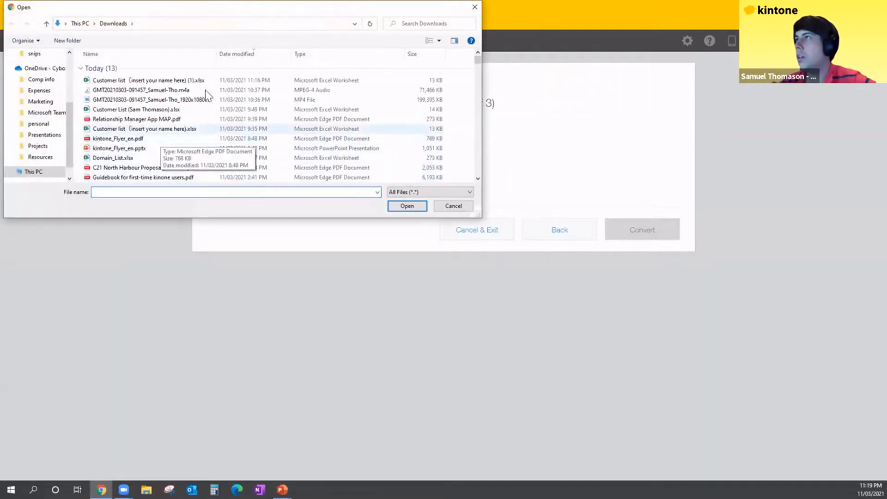
- Upload the renamed Customer List .xlsx workbook from the Downloads folder
click(162, 110)
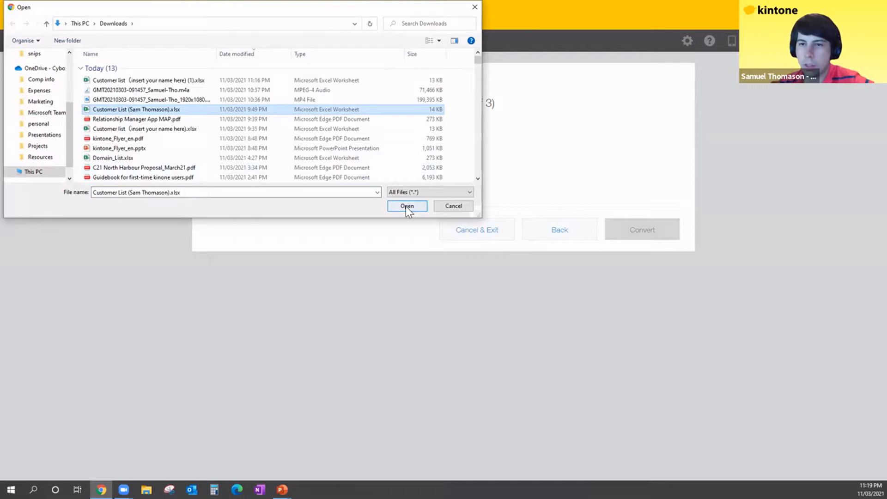
click(453, 207)
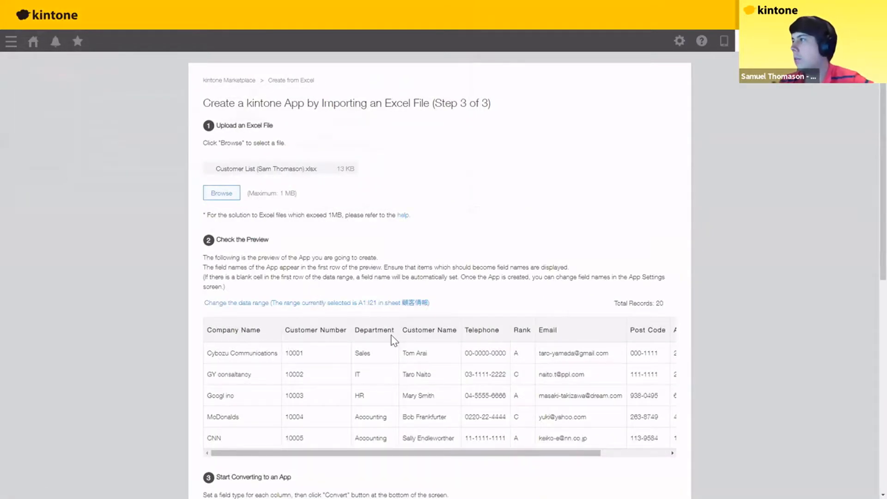
- Scroll through the 20-record data preview down to the suggested Field Type settings
scroll(403, 331, down, 2)
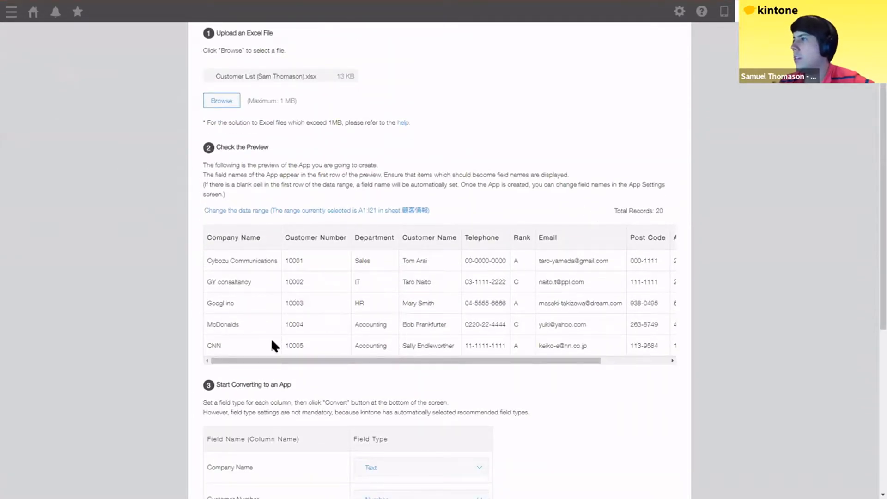
drag(321, 360, 363, 366)
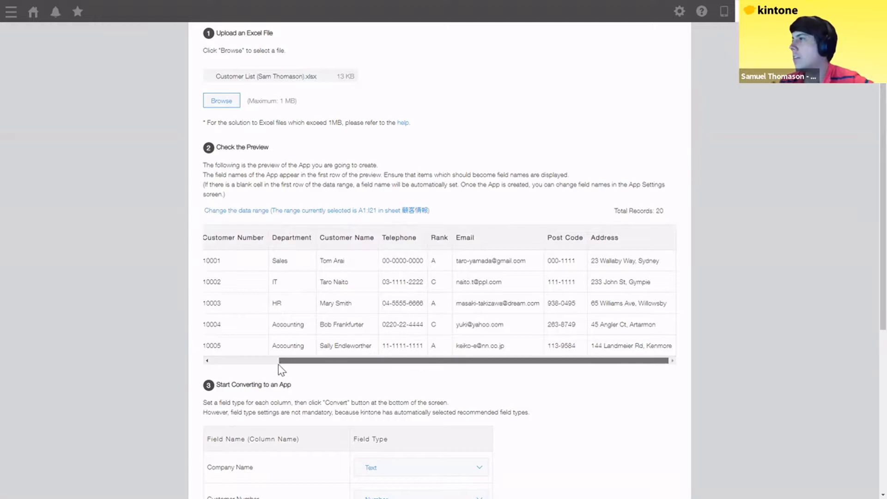
scroll(244, 246, left, 5)
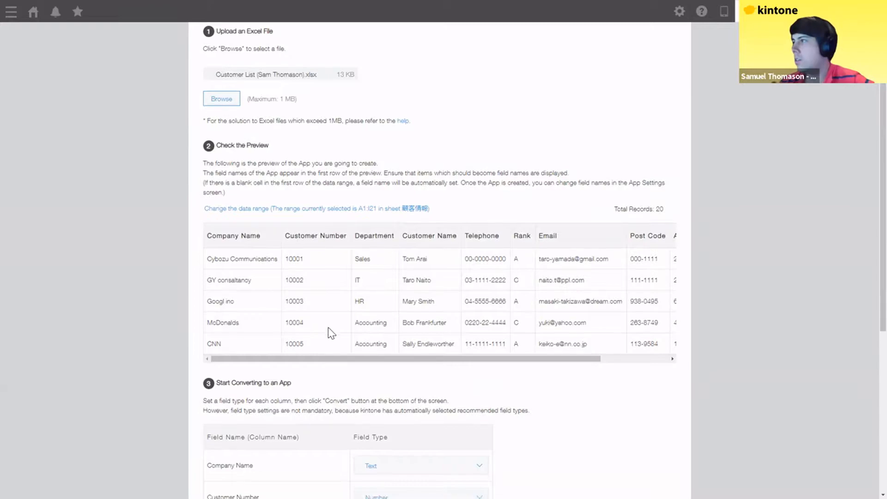
scroll(327, 329, down, 4)
scroll(323, 333, down, 2)
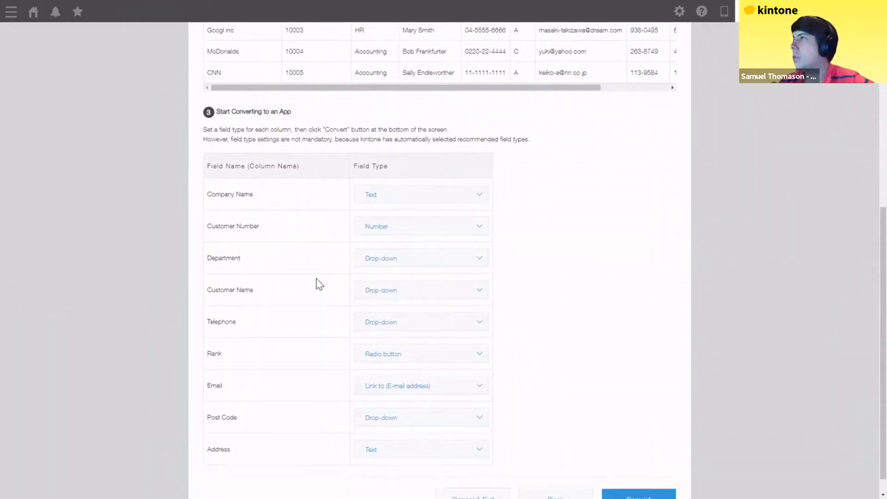
scroll(277, 221, down, 1)
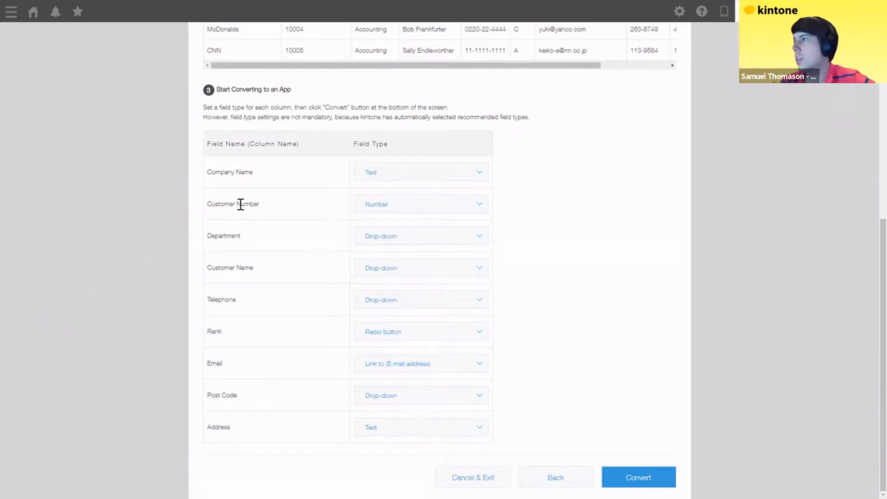
- Set Customer Name and Post Code to Text, Telephone to telephone-number link, Rank to Drop-down, then confirm
drag(242, 204, 268, 206)
click(238, 248)
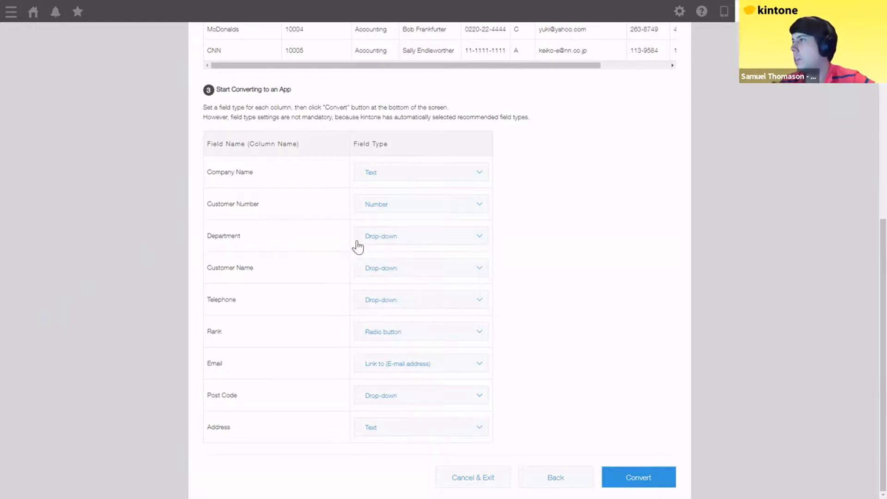
click(381, 273)
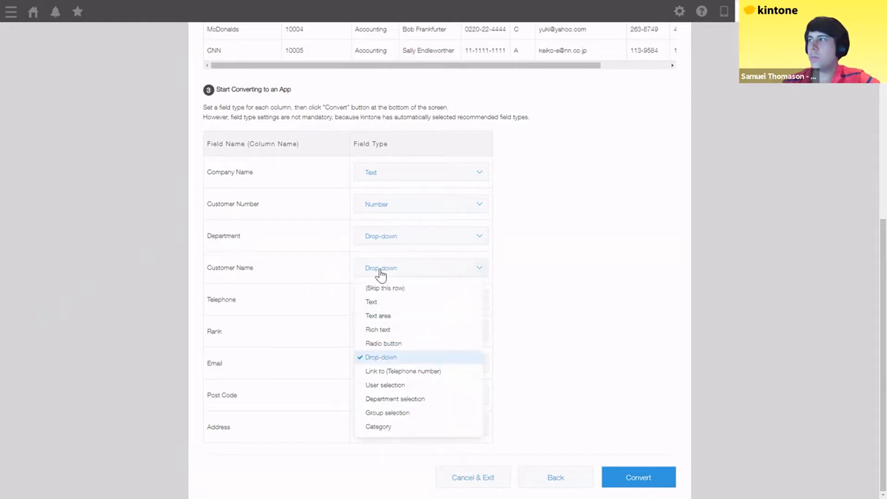
click(376, 302)
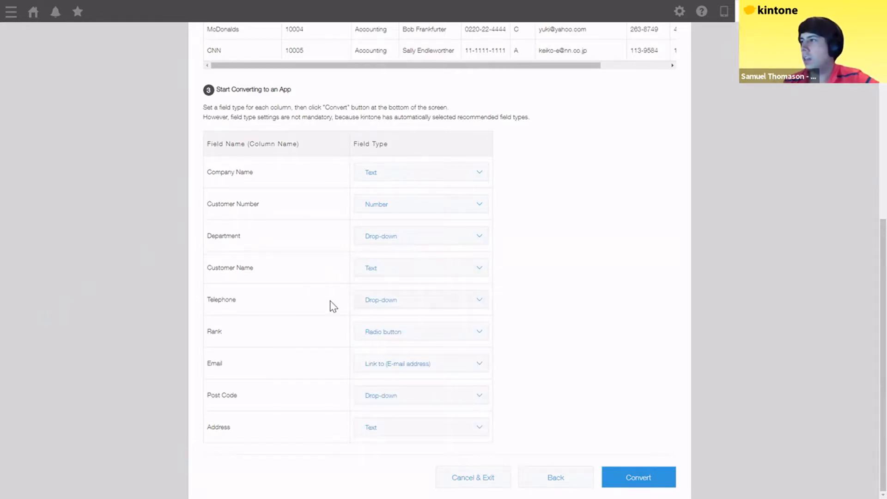
click(384, 301)
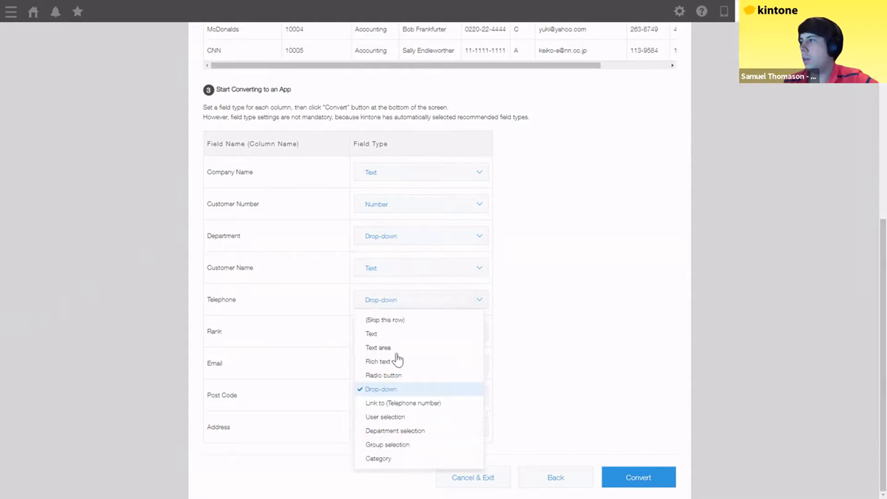
click(383, 403)
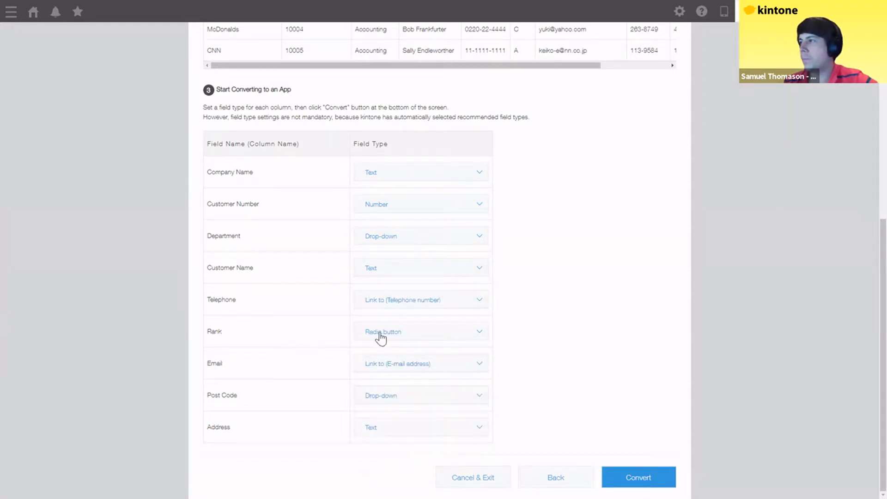
click(382, 332)
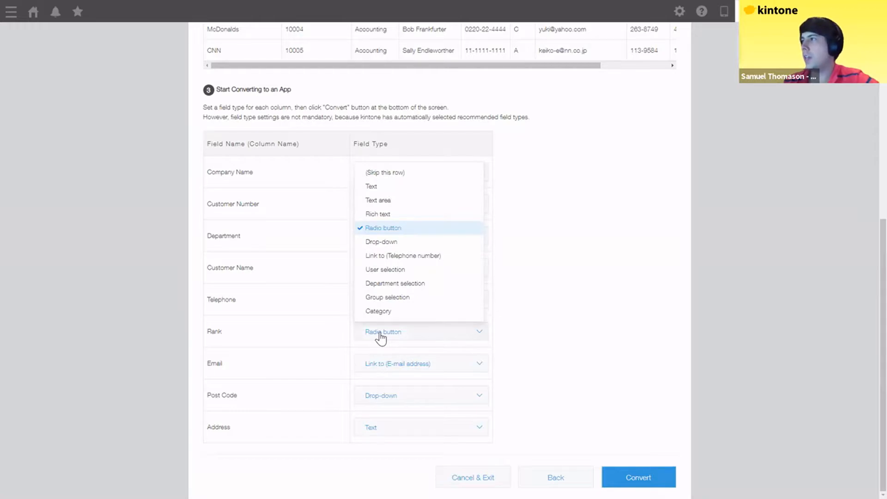
click(387, 243)
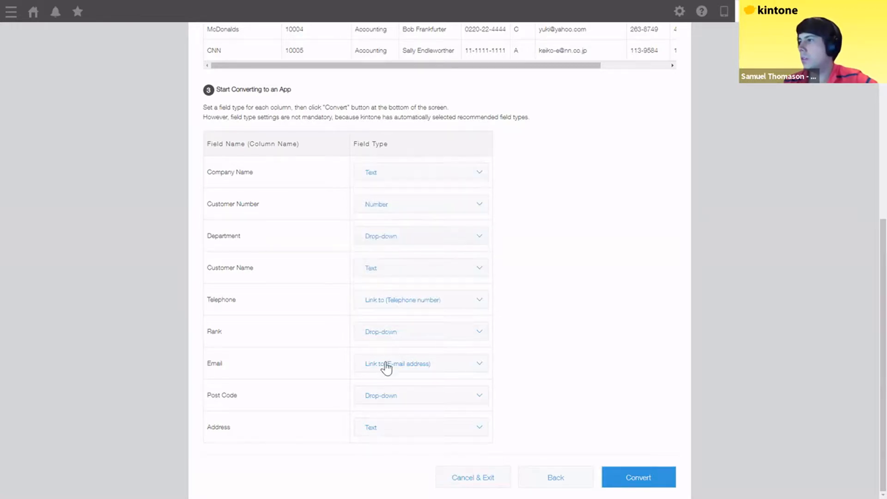
click(387, 398)
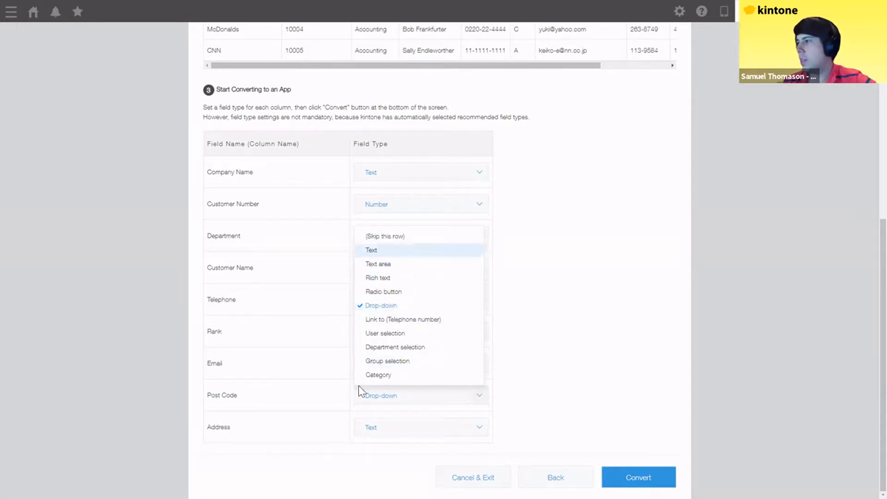
click(376, 251)
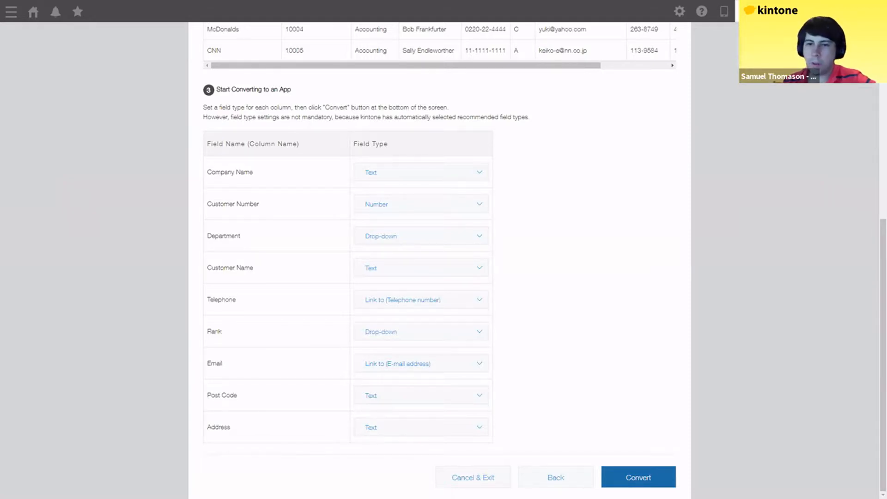
click(638, 477)
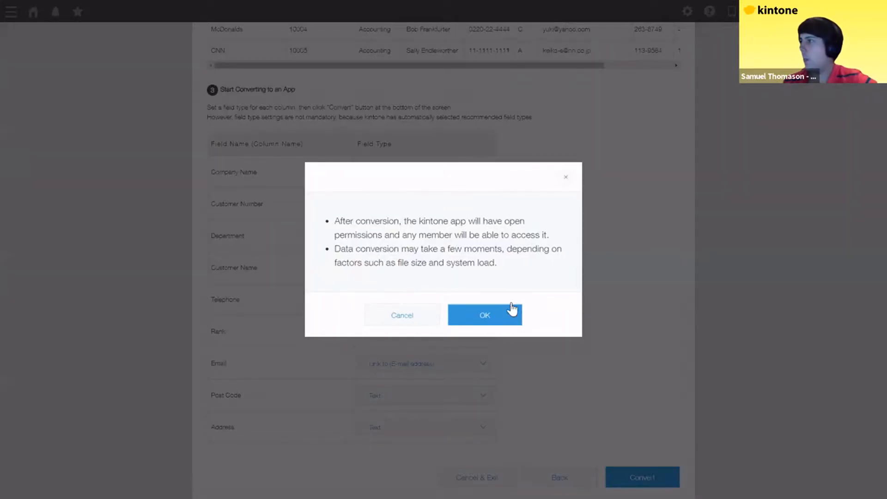
- Confirm the conversion and open the new Customer List app showing its 20 records
click(489, 317)
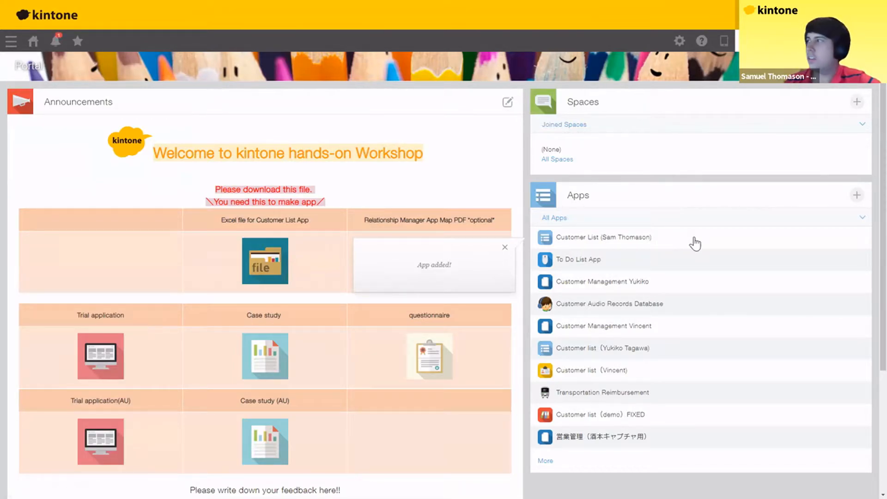
click(584, 238)
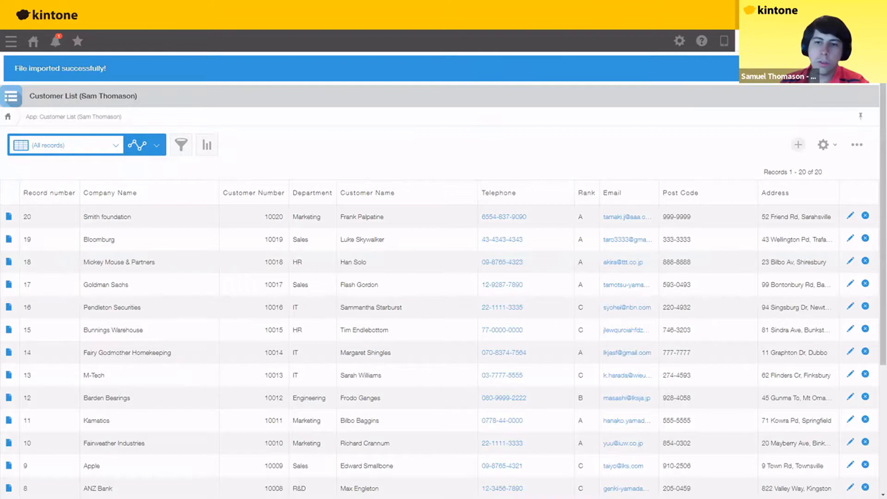
click(182, 147)
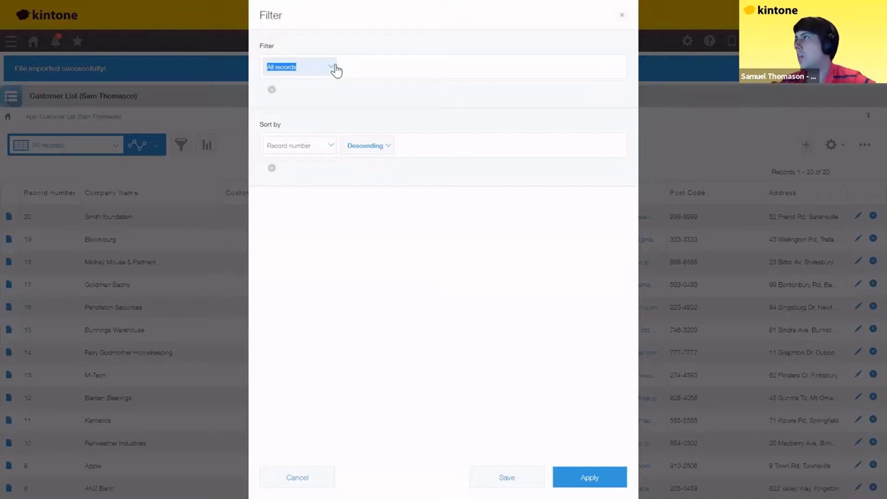
click(333, 68)
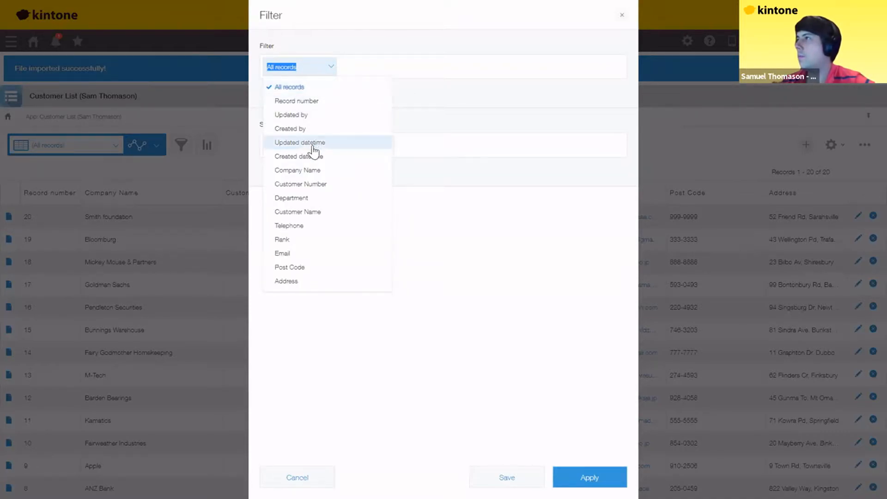
click(301, 200)
click(421, 77)
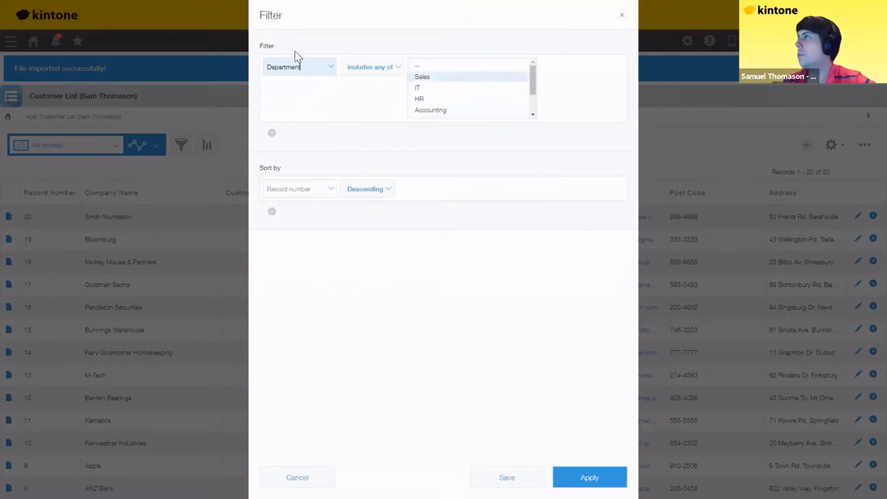
click(569, 476)
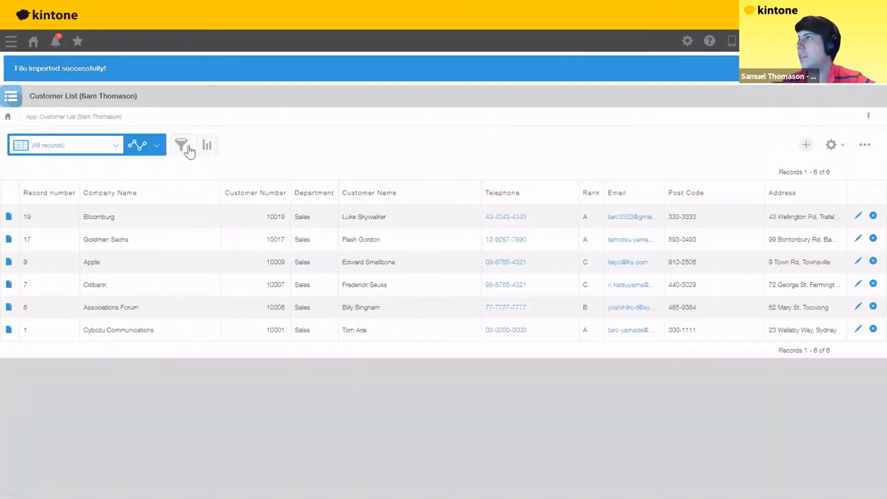
click(188, 148)
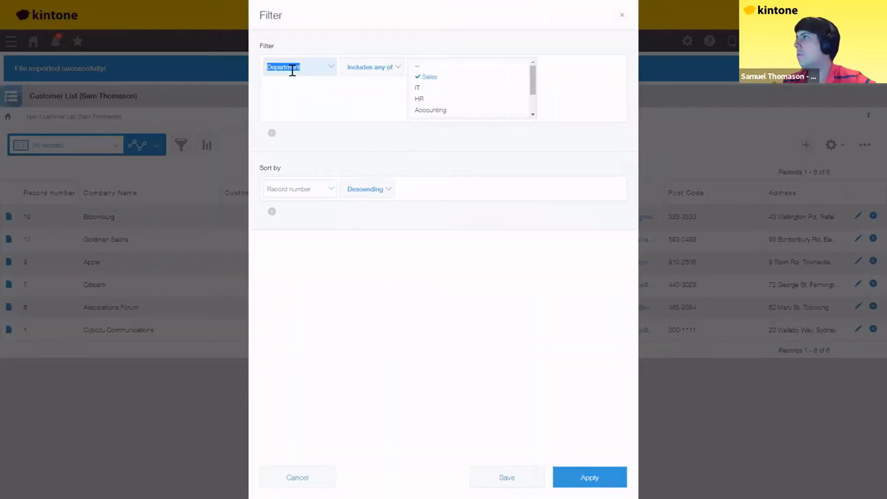
click(314, 68)
click(299, 87)
click(578, 478)
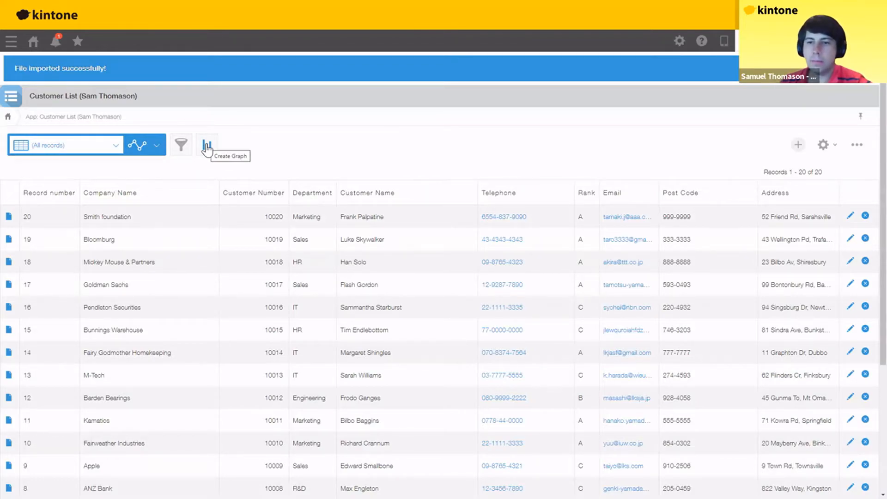
click(207, 146)
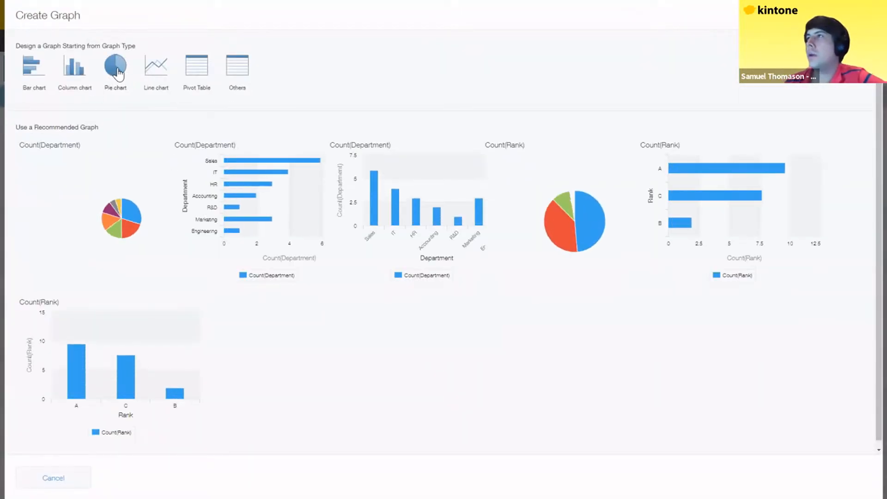
- Save the Count(Department) pie chart as a new graph named 'customer departments'
click(211, 138)
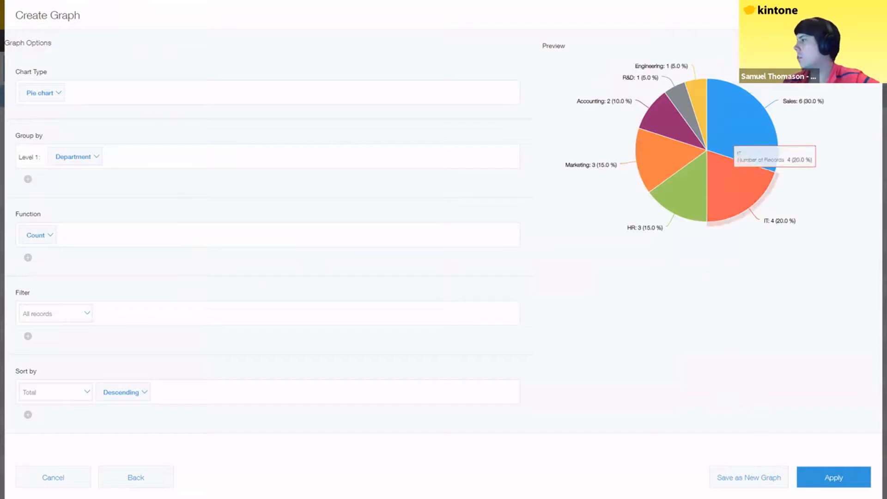
click(737, 478)
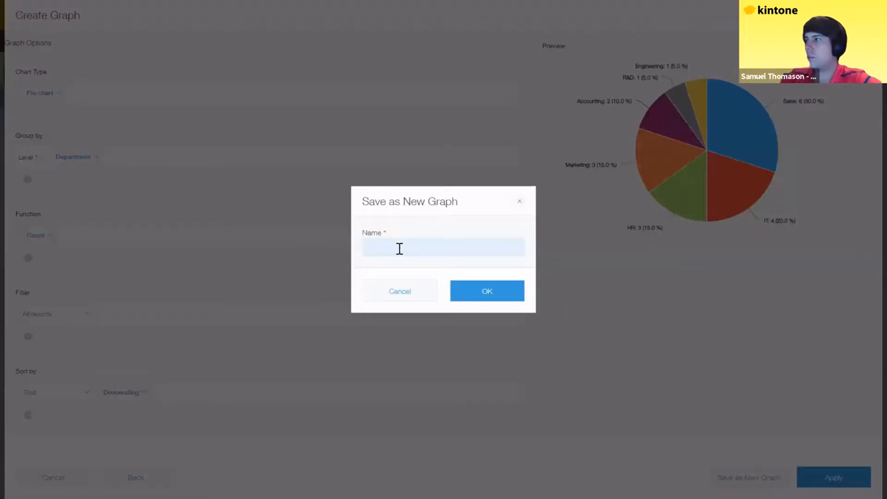
click(399, 249)
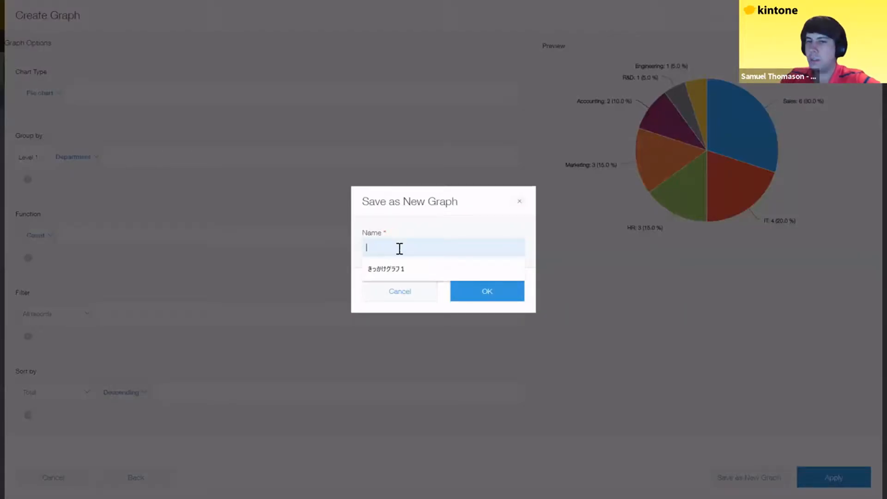
text(cust)
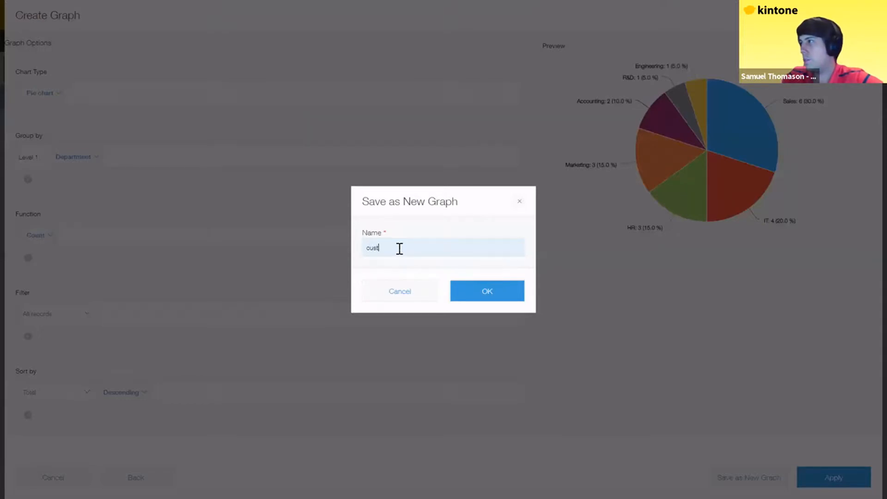
text(omer departments)
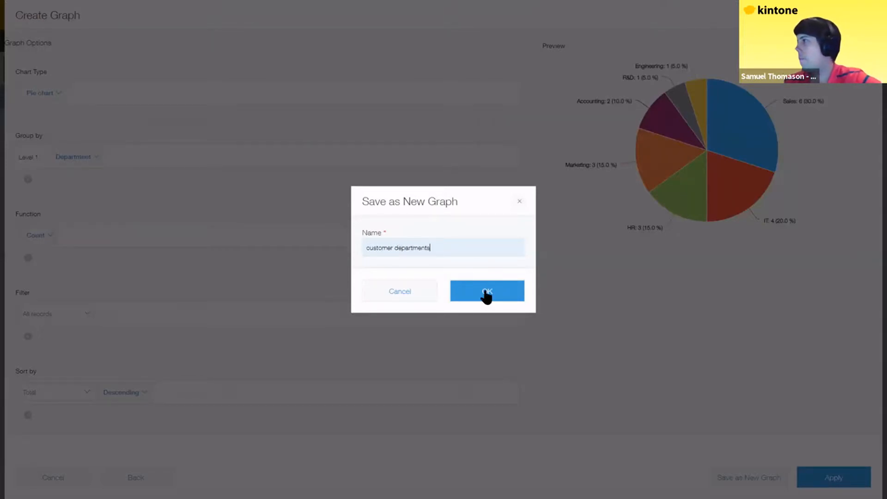
click(483, 293)
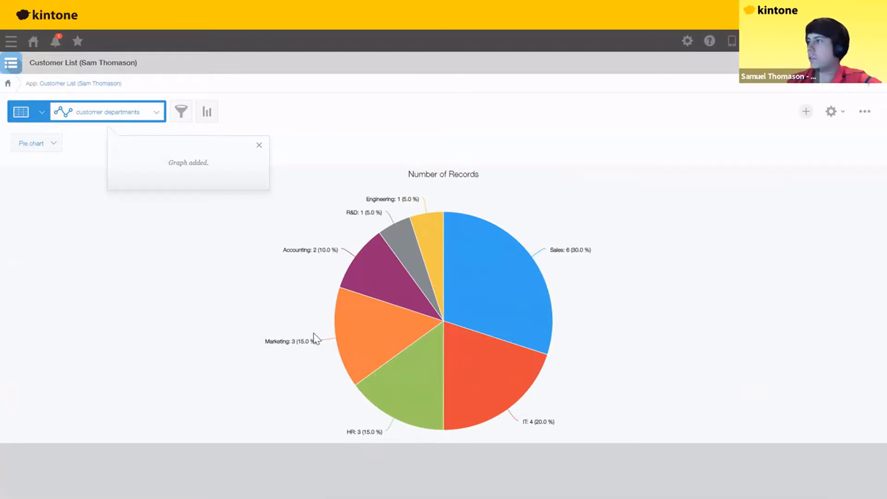
- Drill into the 3 Marketing records from the pie chart, then return to the portal home
mouse_move(374, 334)
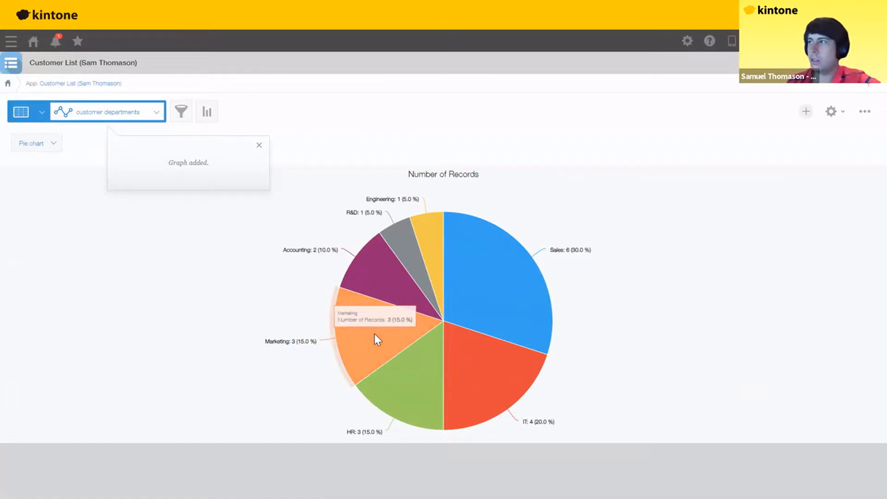
click(374, 333)
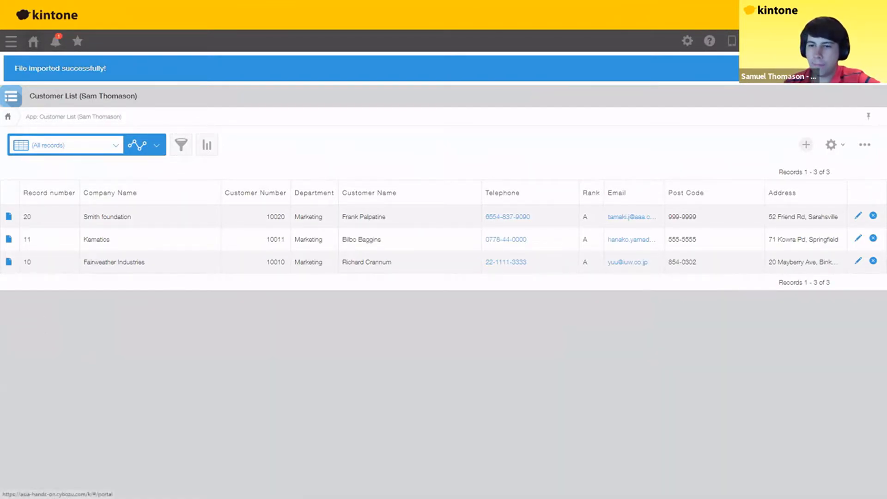
click(33, 42)
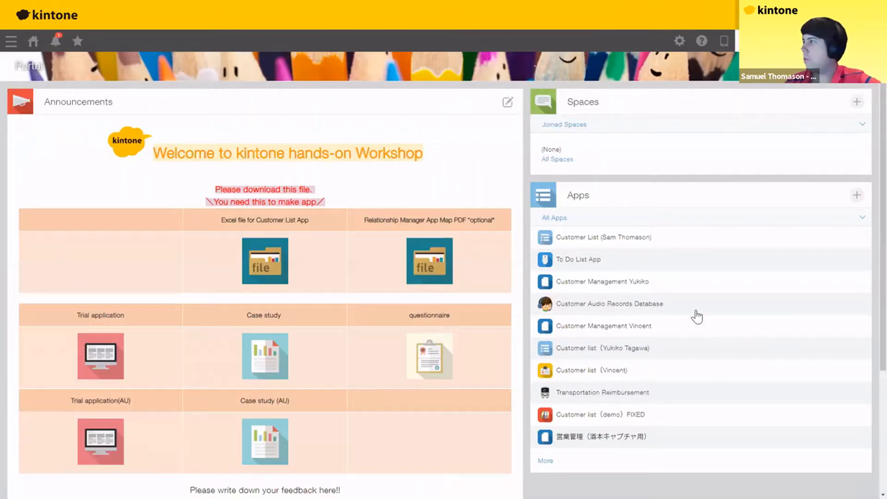
- In the Customer List app, change record 20's Company Name from 'Smith foundation' to 'Smith Corporation'
click(578, 240)
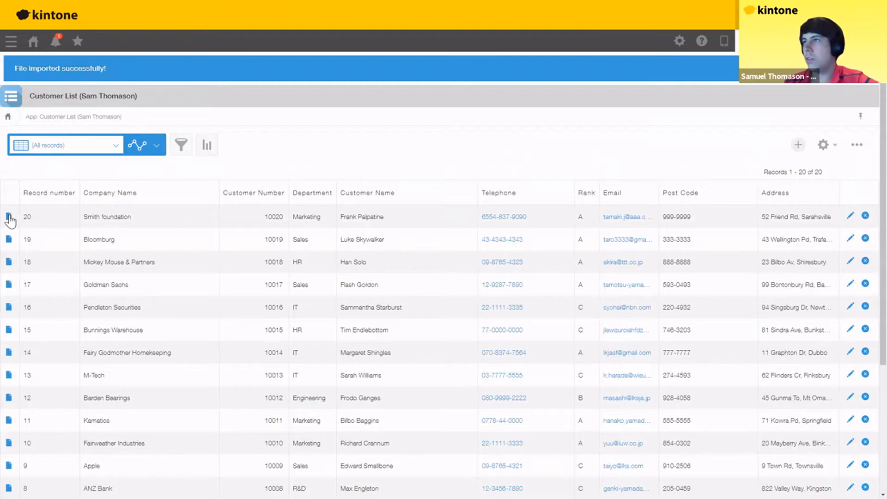
click(9, 217)
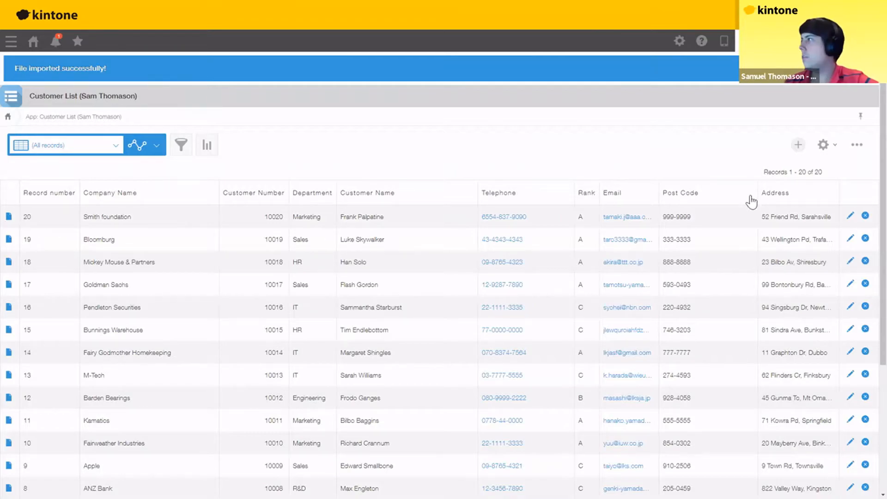
click(779, 115)
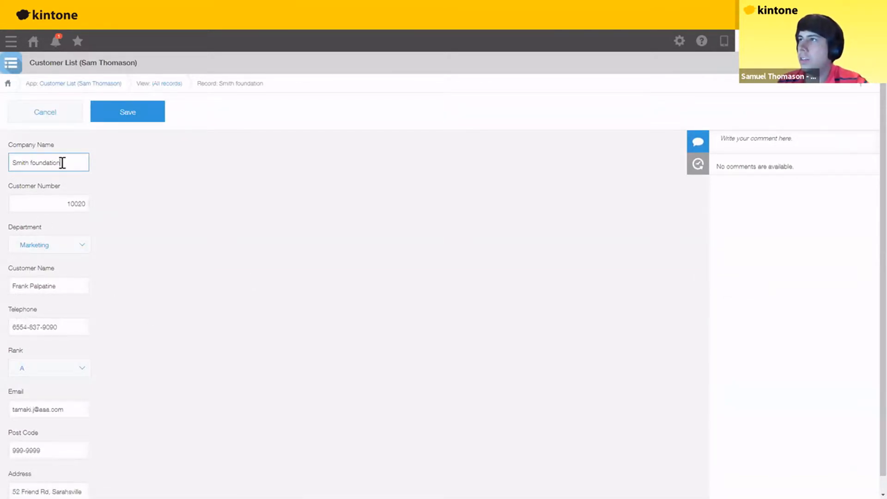
key(shift+Left)
key(shift+Left)
key(shift+Left)
key(shift+Left)
key(shift+Left)
key(shift+Left)
key(shift+Left)
key(shift+Left)
key(shift+Left)
key(shift+Left)
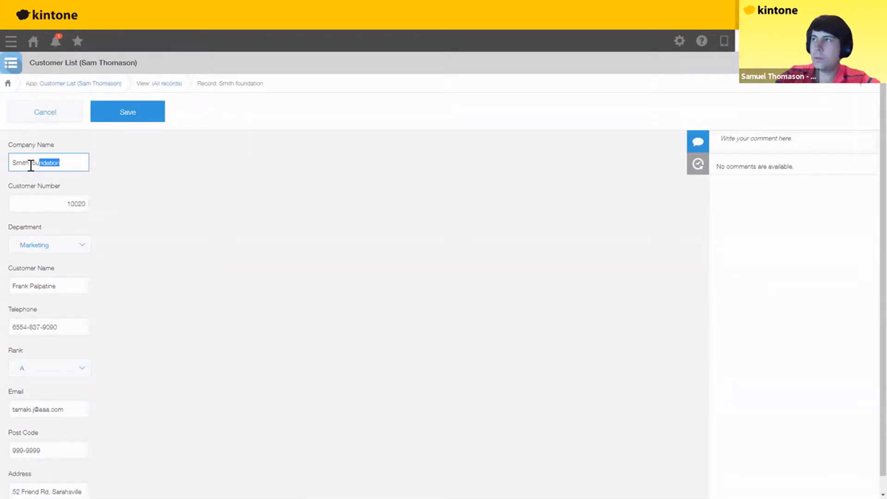
text(Corporation)
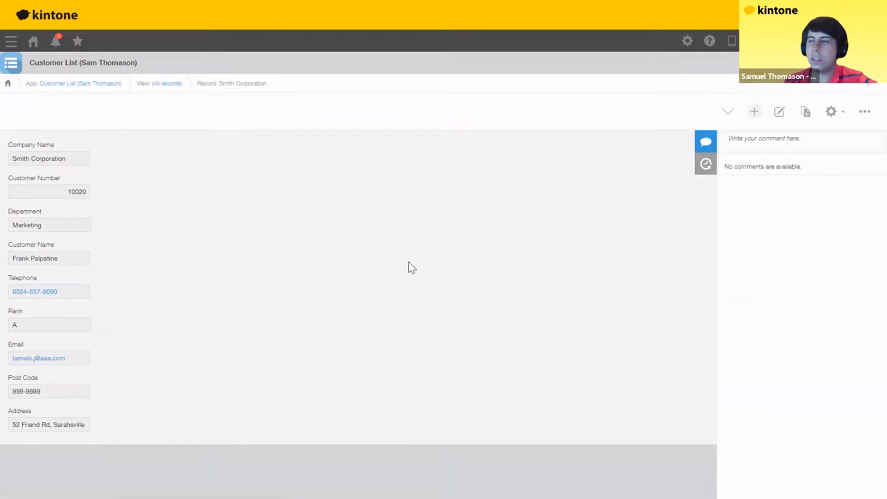
- Revert the record's Company Name to 'Smith foundation' from its change history
click(706, 170)
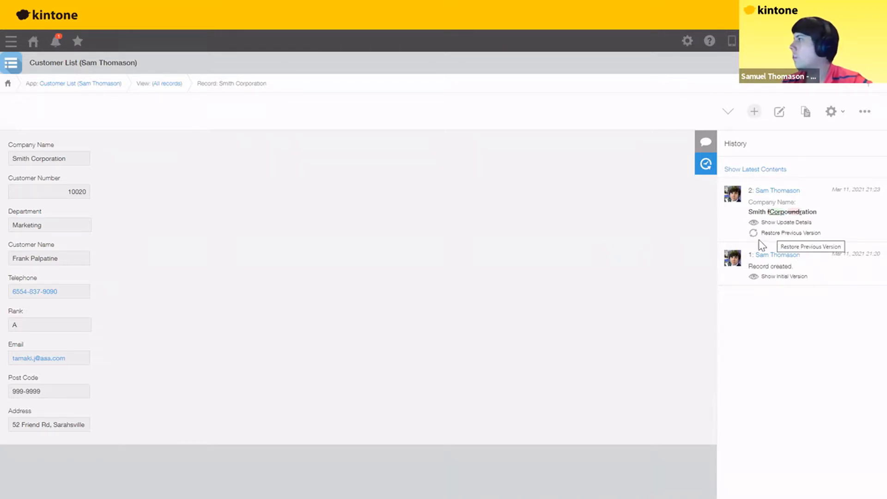
click(815, 233)
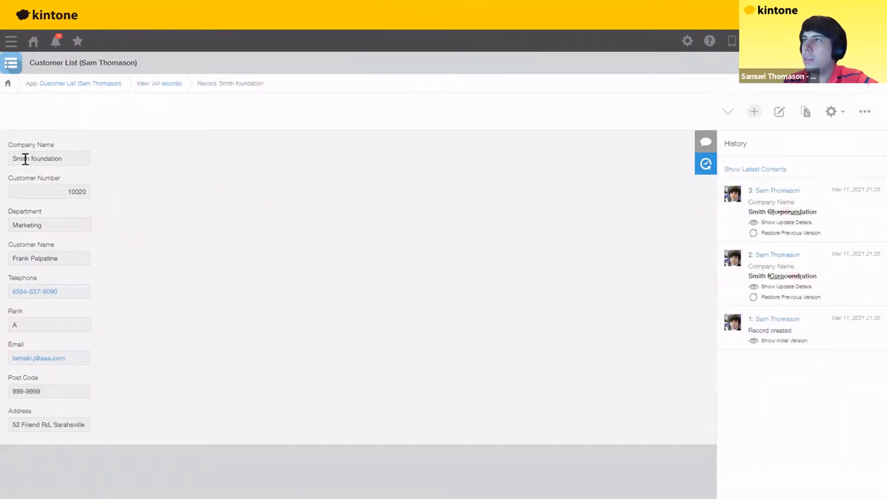
drag(13, 159, 69, 161)
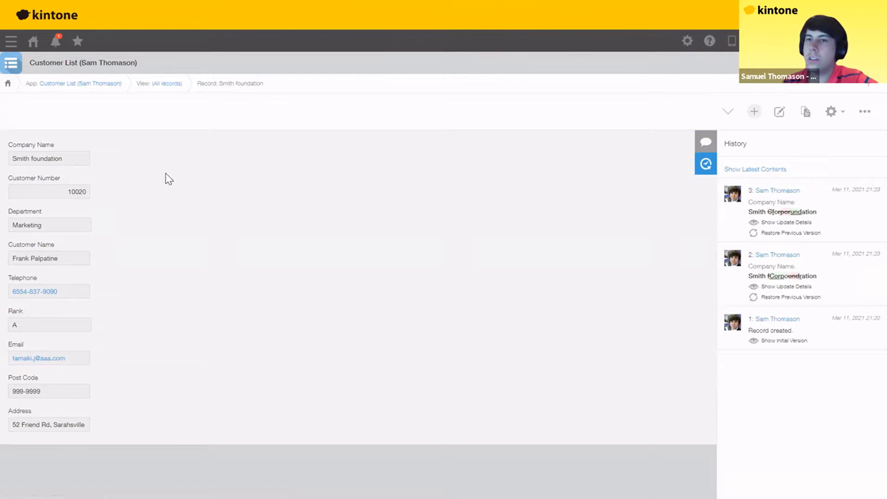
click(753, 418)
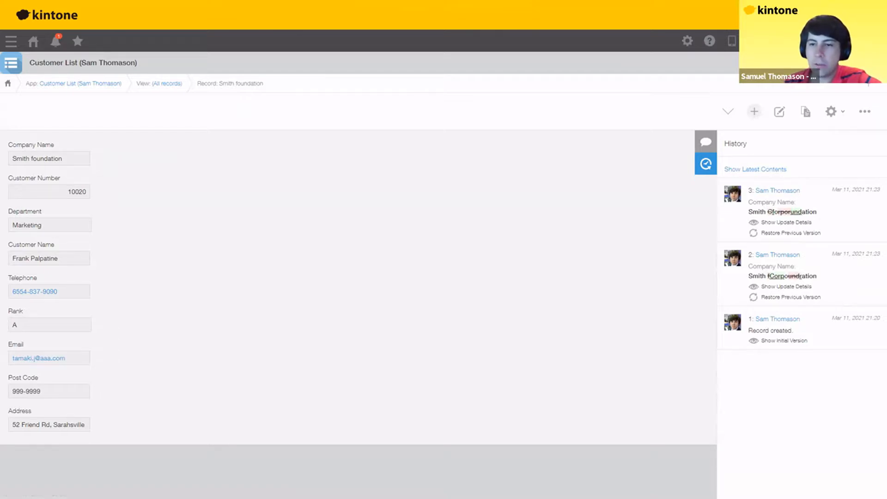
- Switch the Smith foundation record's side panel to Comments
click(705, 142)
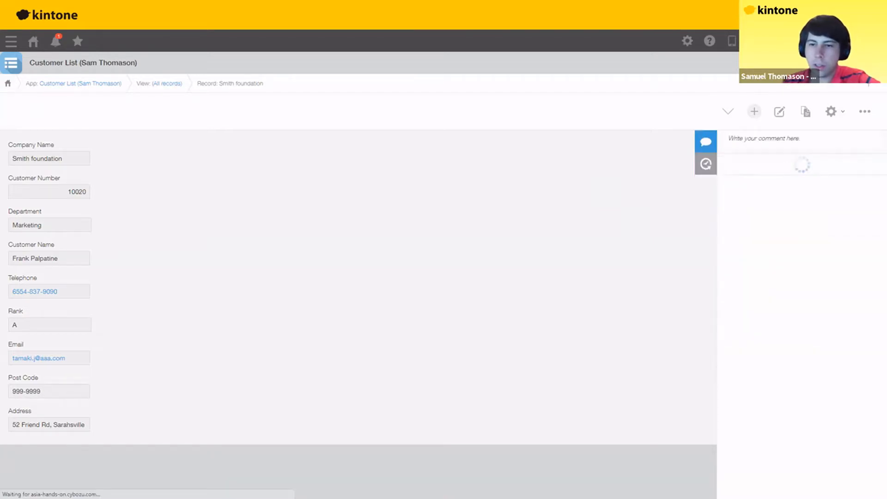
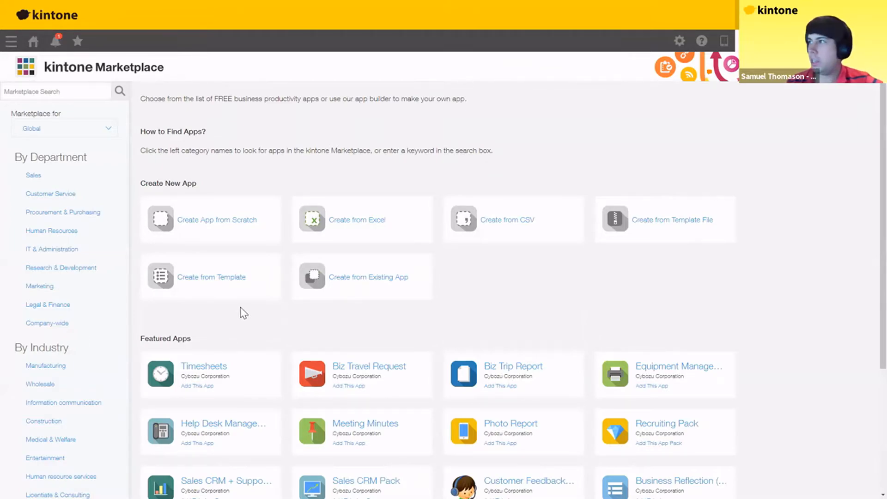
- Create a new app from scratch and title it Customer Management plus the user's name, using the autofill suggestion
click(203, 223)
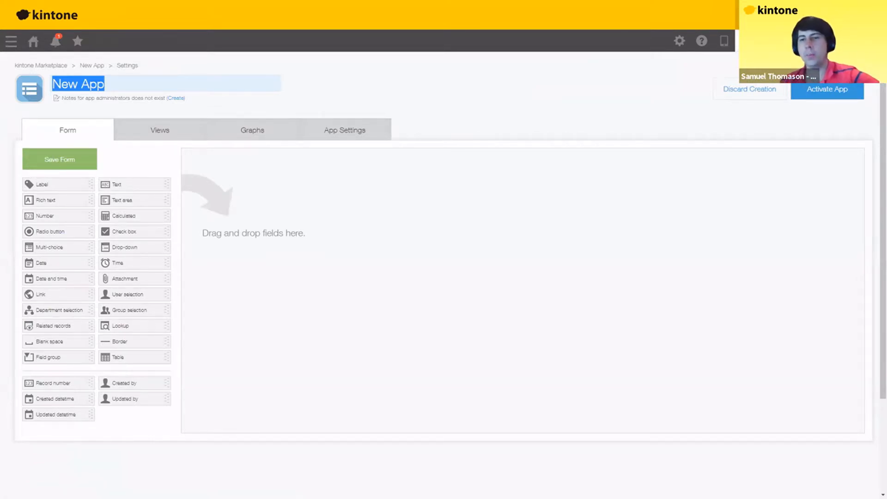
drag(139, 85, 8, 87)
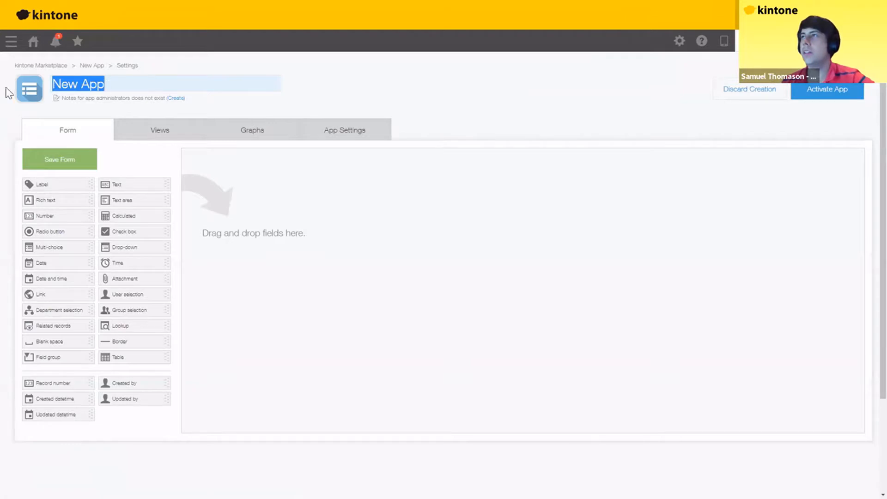
key(ctrl+a)
text(Cus)
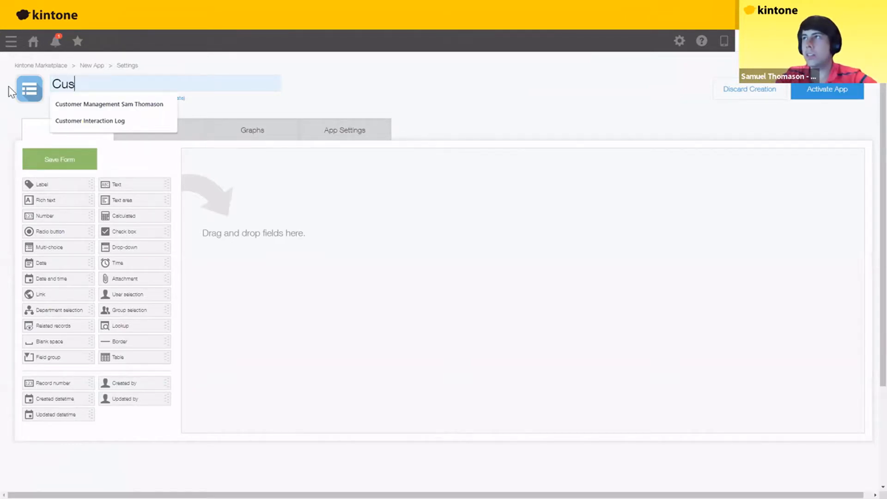
text(tomer)
key(Down)
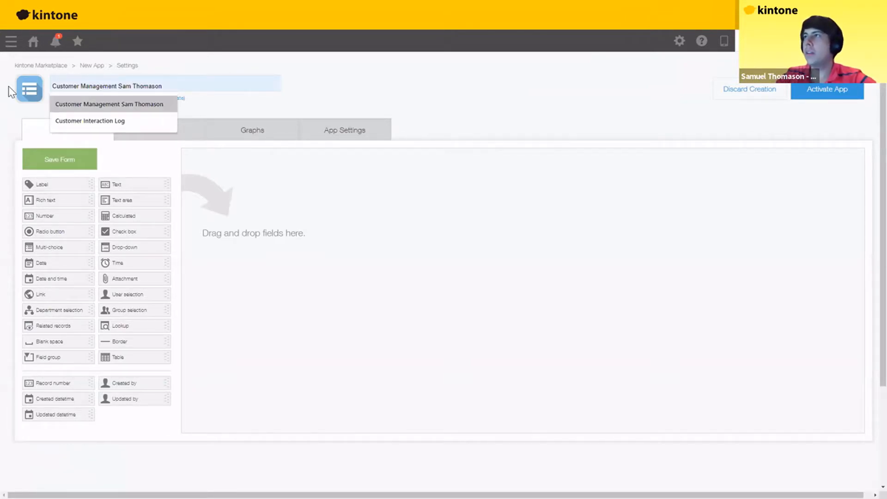
key(Return)
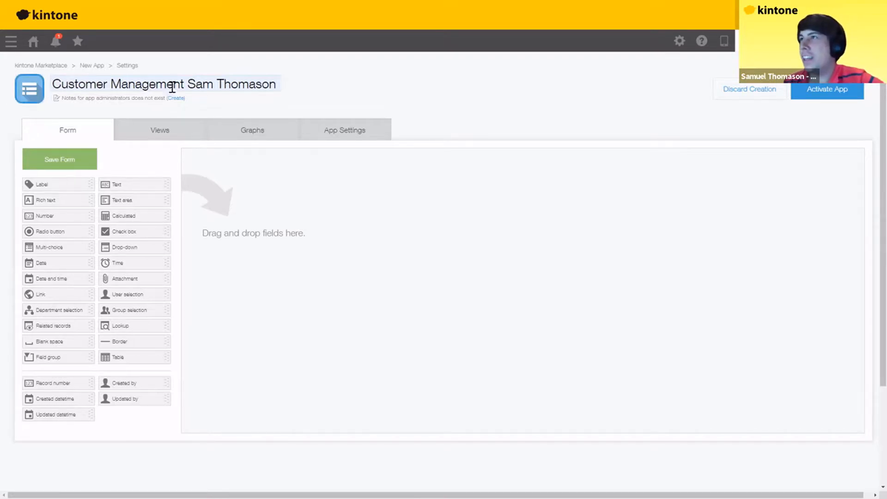
triple_click(276, 86)
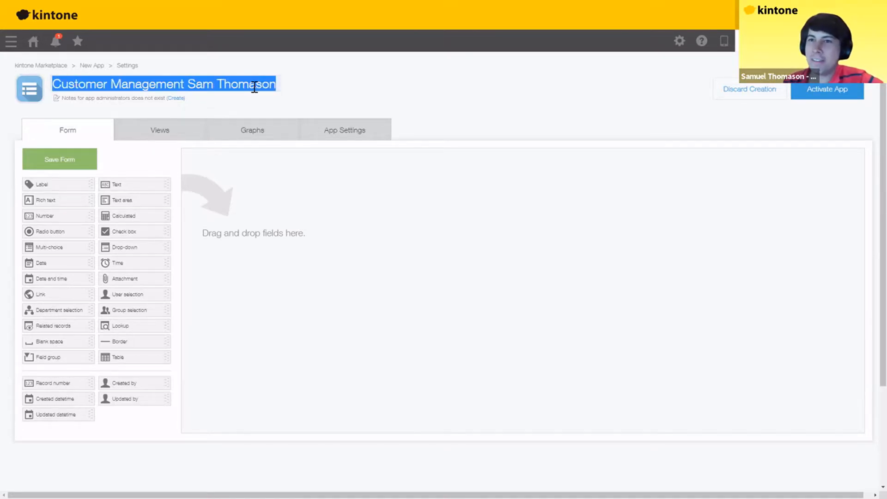
click(255, 86)
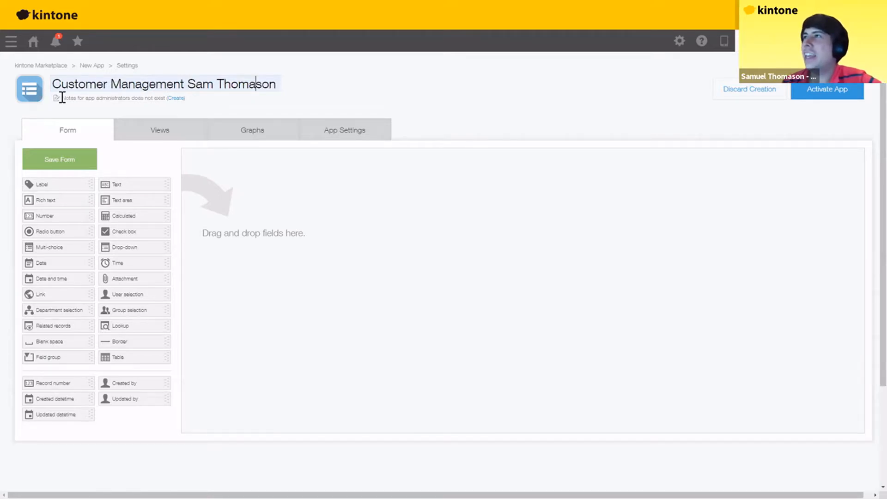
- Save the white document icon as the app icon, then show slide 30, Example of complete app
click(34, 95)
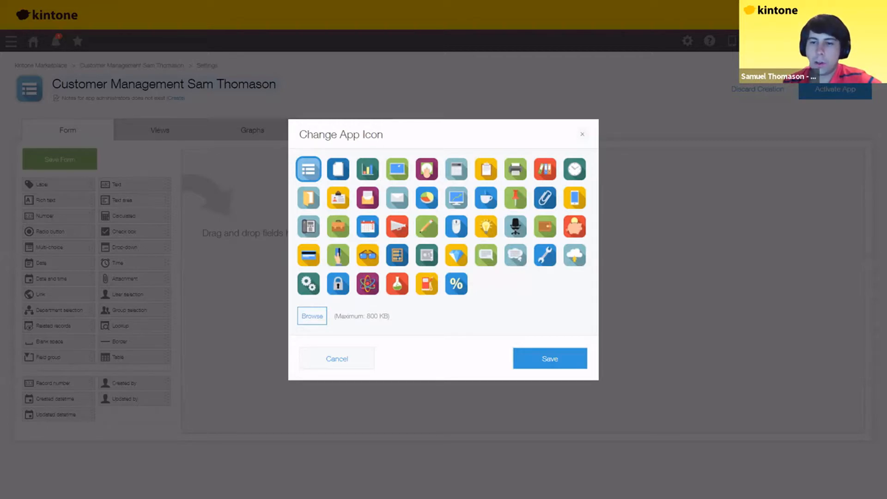
click(338, 169)
click(545, 363)
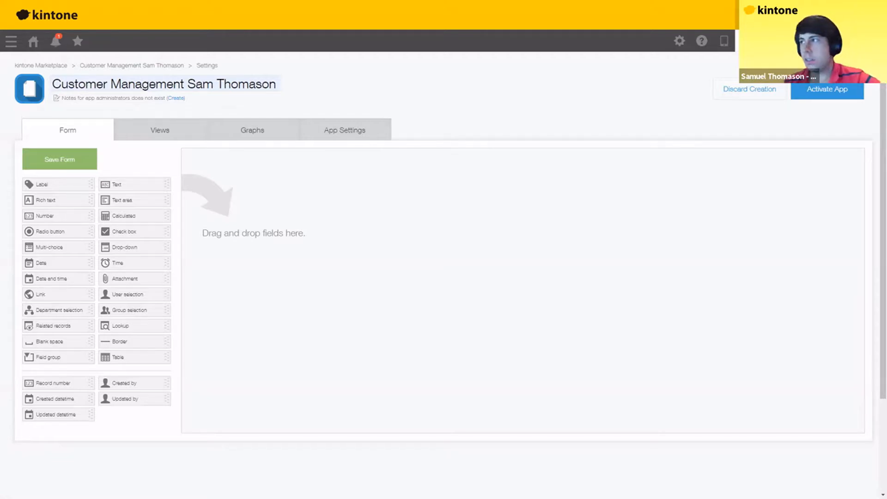
key(Right)
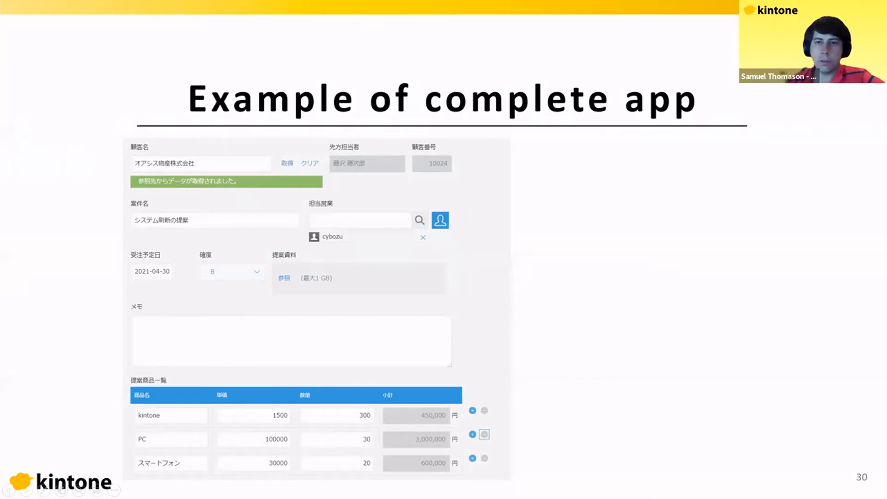
- Show slide 31, Configuring app forms (Enlarged view), then go back to the empty kintone form editor
key(Right)
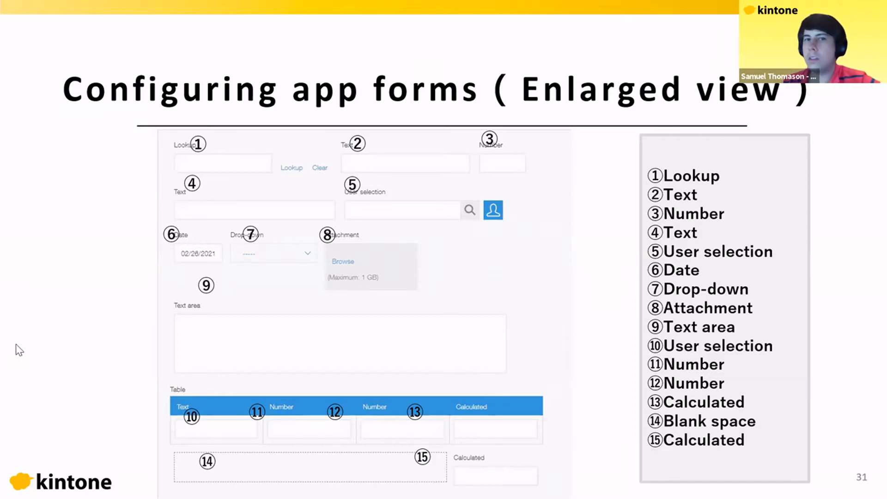
key(alt+Tab)
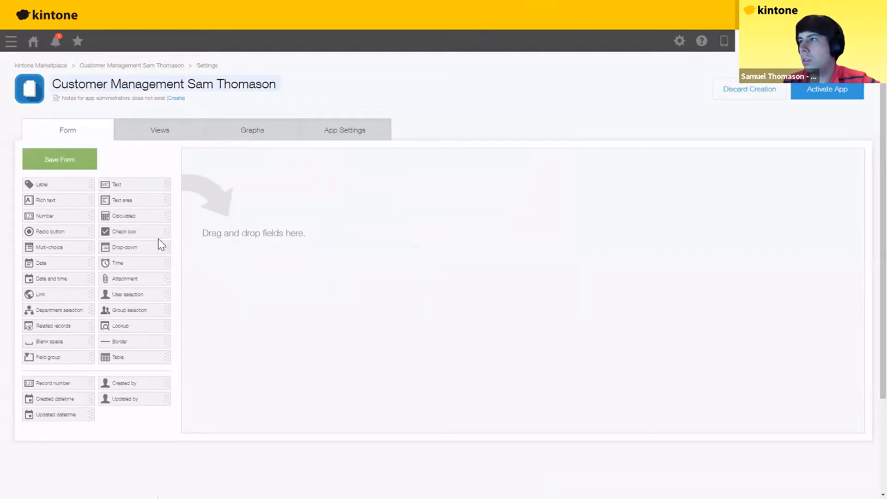
- Add a Lookup, Text, Number row and a Text, User selection row to the form
drag(124, 325, 243, 172)
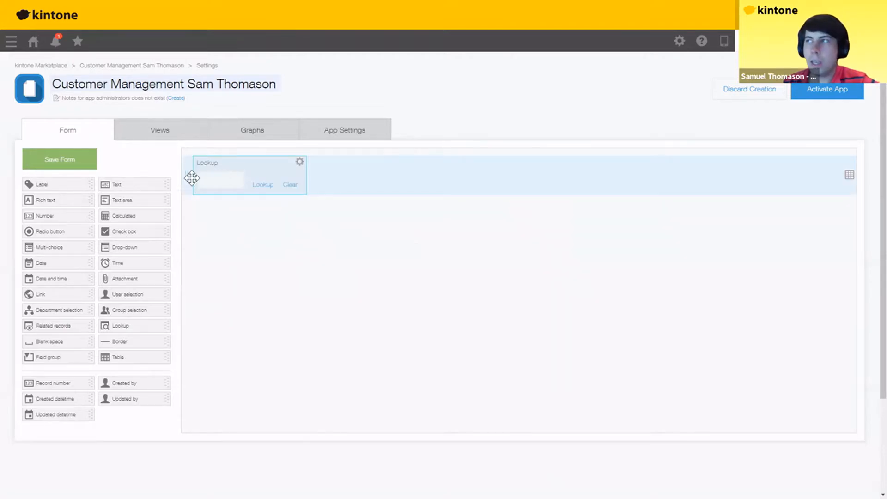
drag(127, 182, 322, 179)
drag(51, 215, 436, 179)
drag(229, 232, 194, 229)
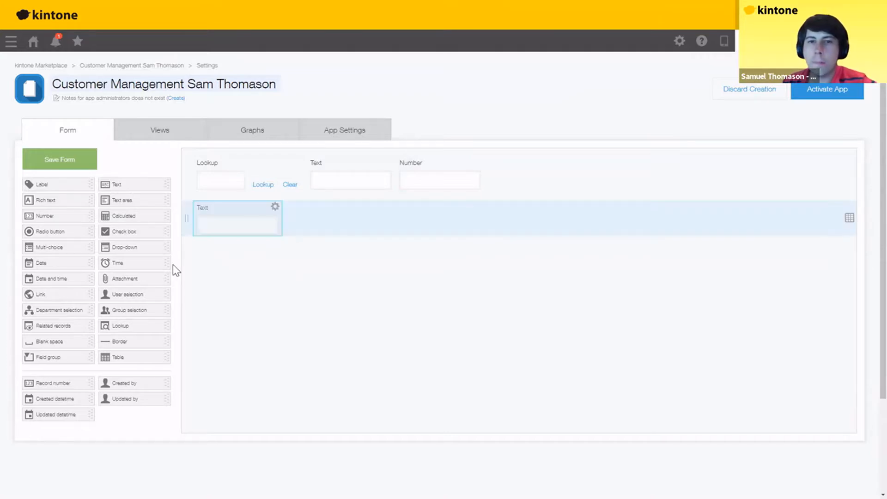
drag(383, 220, 334, 220)
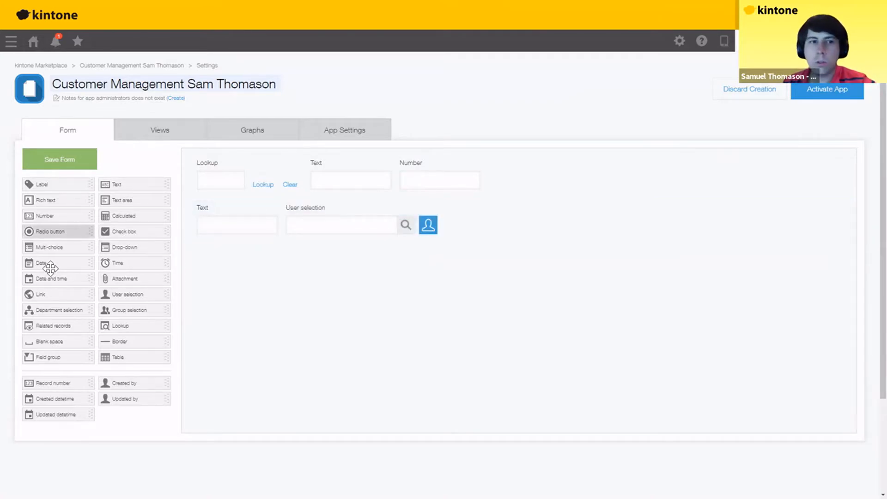
- Add a Date, Drop-down, Attachment row, a Text area below it, and a Table at the bottom
drag(50, 267, 239, 265)
drag(134, 247, 273, 272)
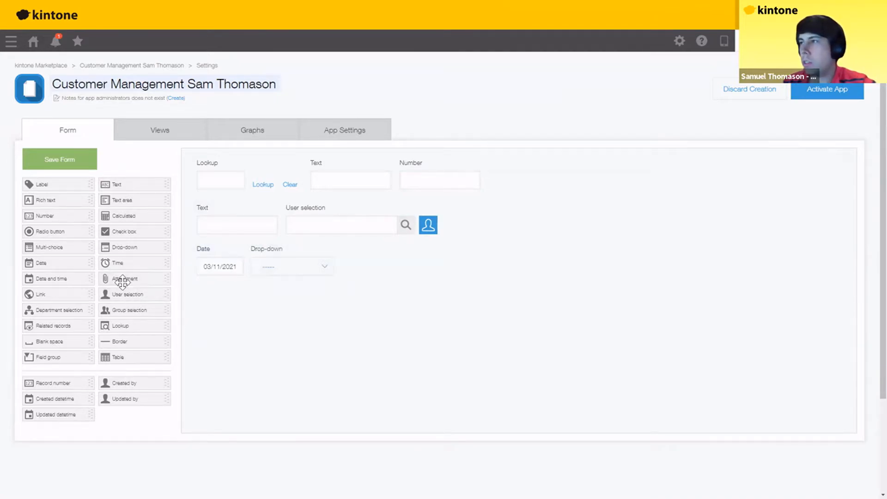
drag(343, 265, 341, 262)
drag(123, 197, 246, 360)
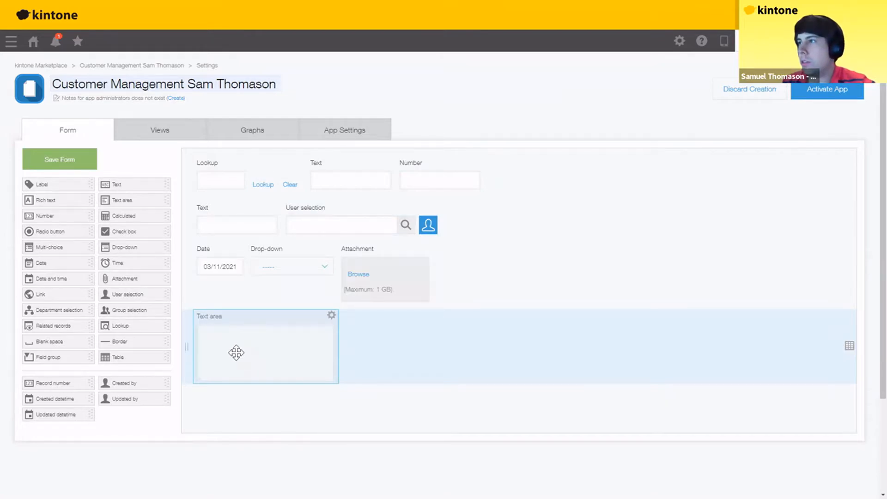
drag(123, 295, 273, 324)
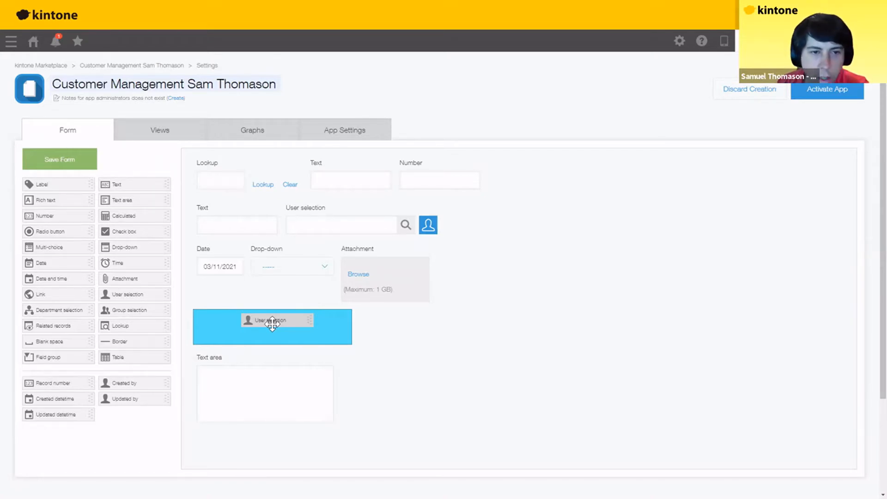
drag(272, 324, 127, 295)
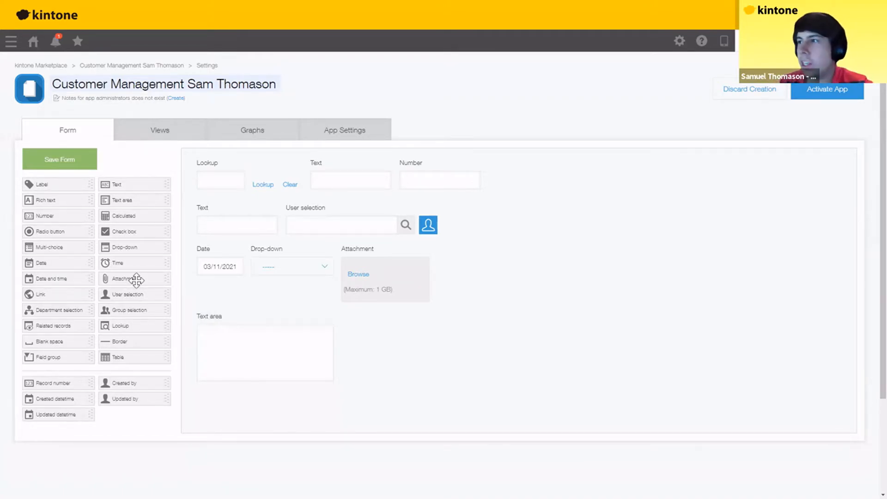
drag(116, 358, 247, 407)
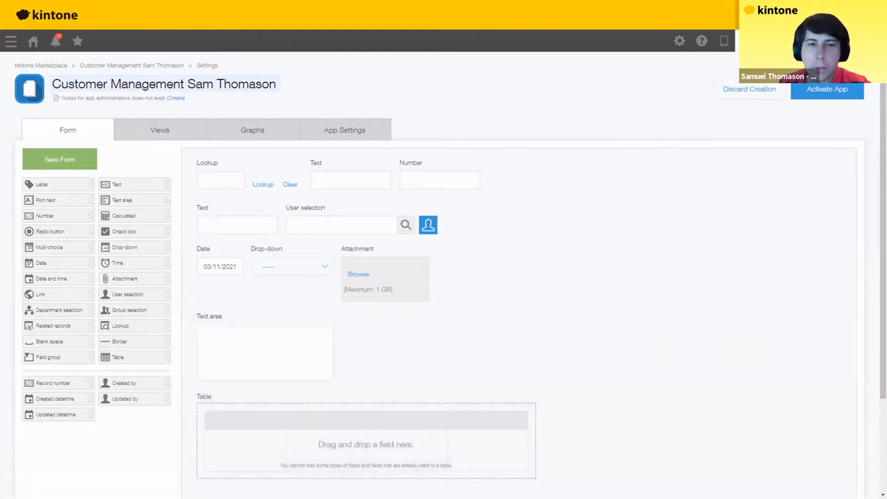
- Fill the table with Text, Number, Number and Calculated columns, and add a Blank space and Calculated field below
drag(119, 186, 236, 437)
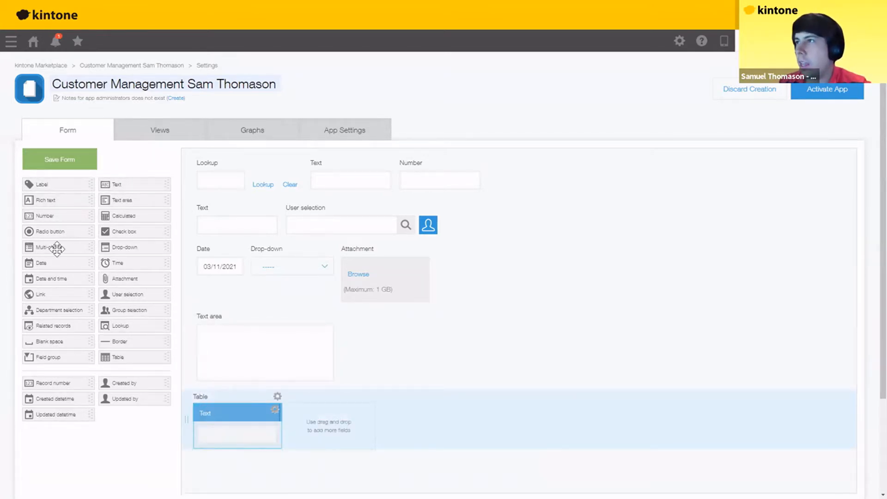
drag(49, 220, 323, 428)
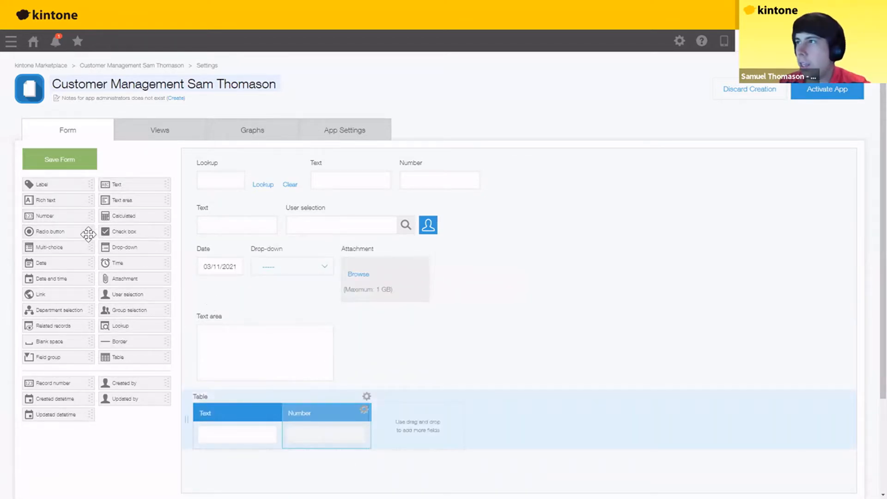
drag(47, 217, 402, 429)
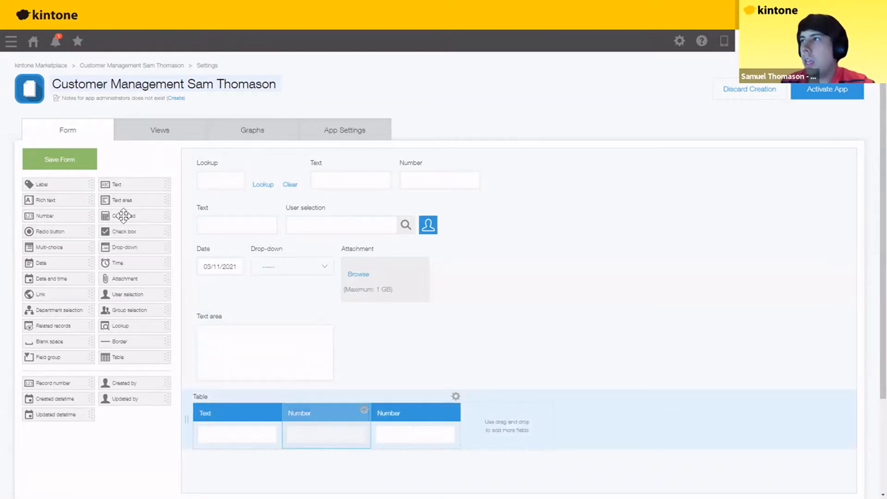
drag(139, 221, 496, 428)
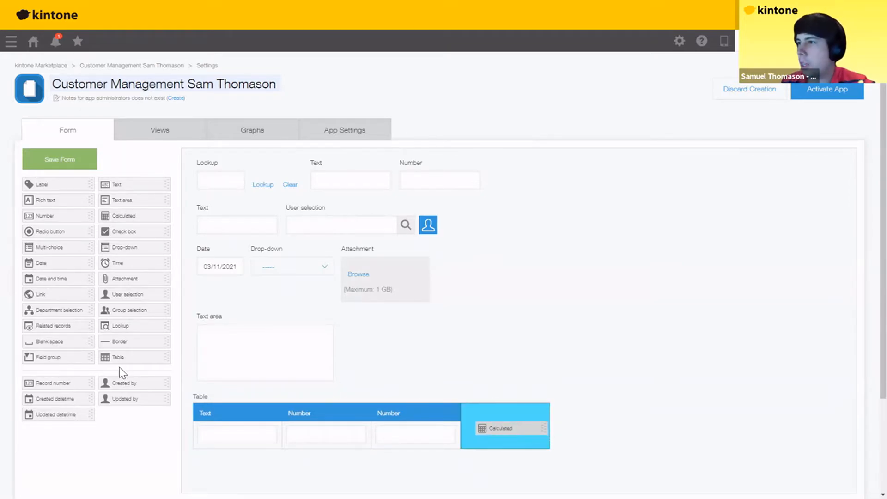
drag(55, 342, 473, 473)
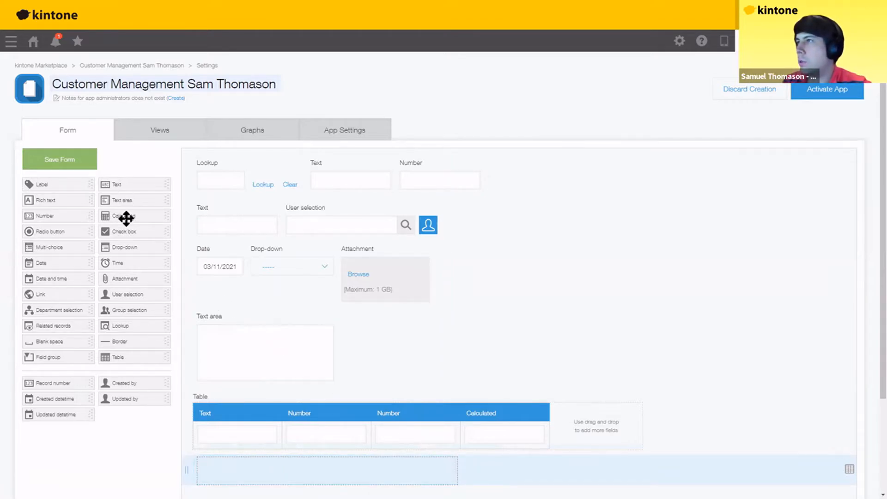
drag(479, 358, 509, 473)
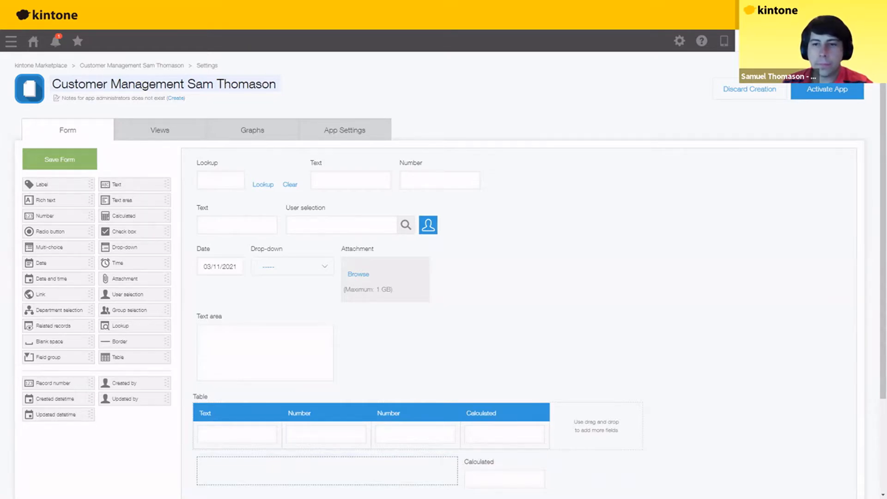
key(alt+Tab)
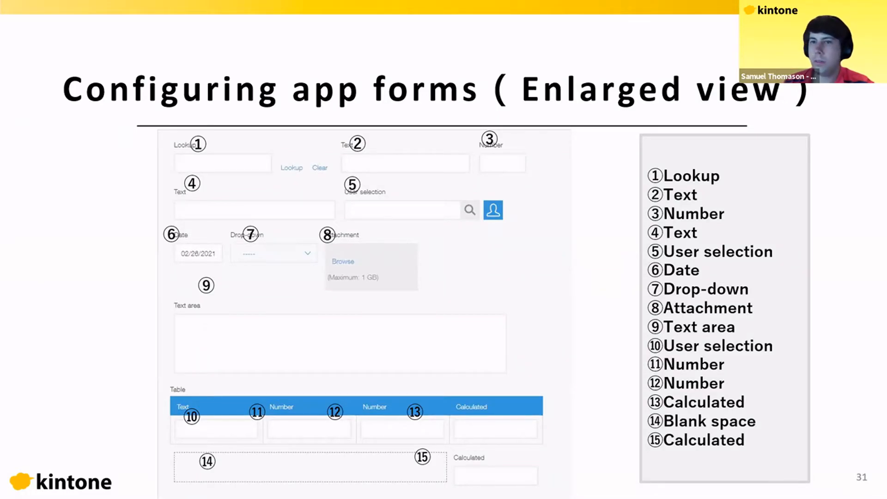
- Show slide 32 with the example form's named fields, then go back to the kintone form editor
key(Right)
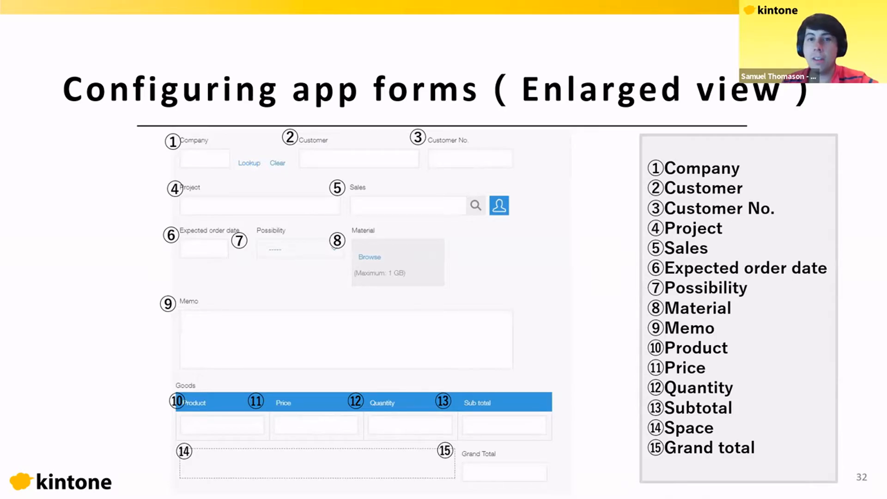
key(alt+Tab)
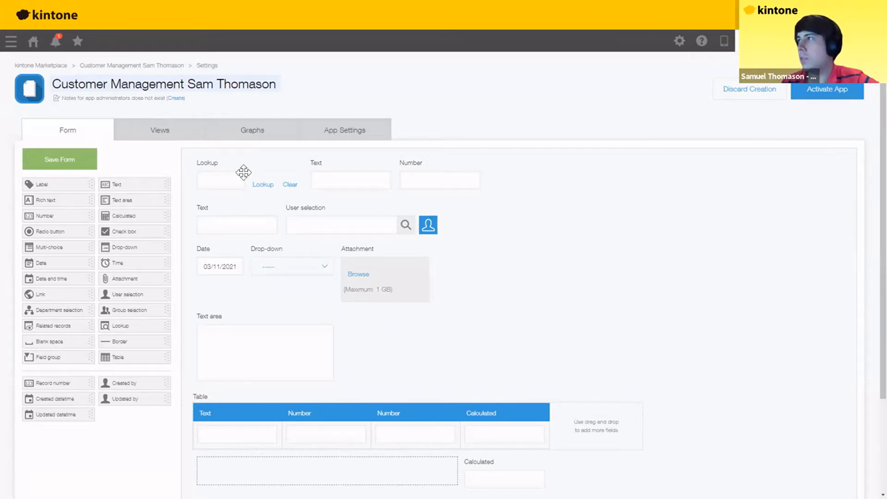
- Rename the first row's fields to Company Name, Customer Name and Customer Number
click(300, 161)
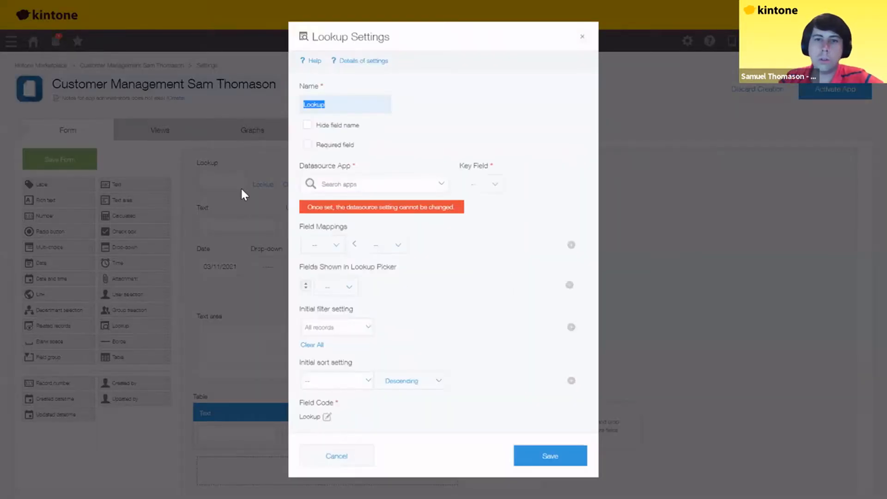
text(Company Name)
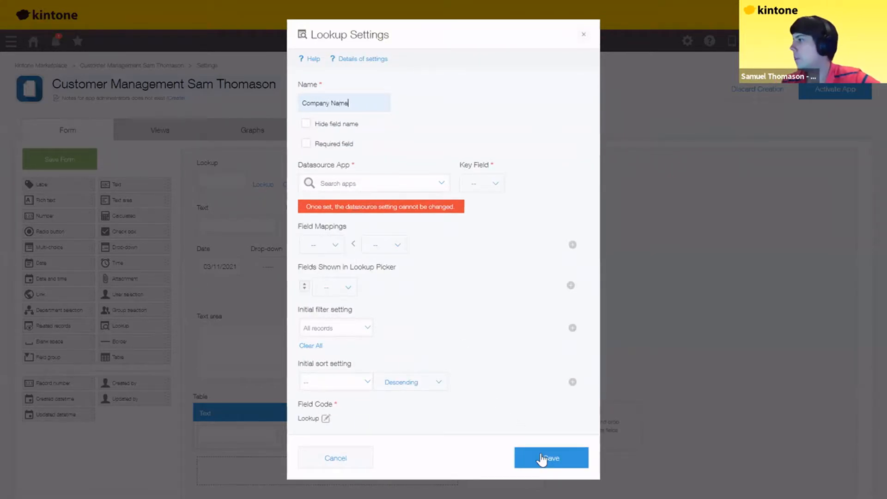
click(385, 172)
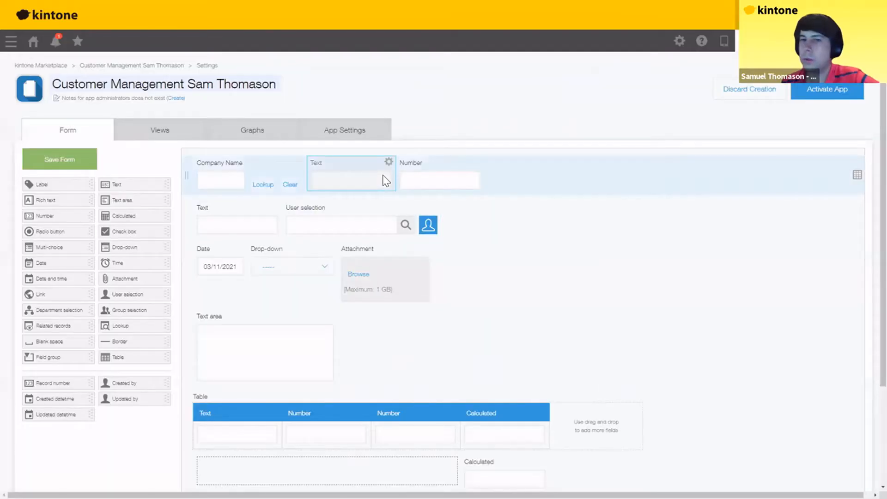
click(387, 163)
click(385, 178)
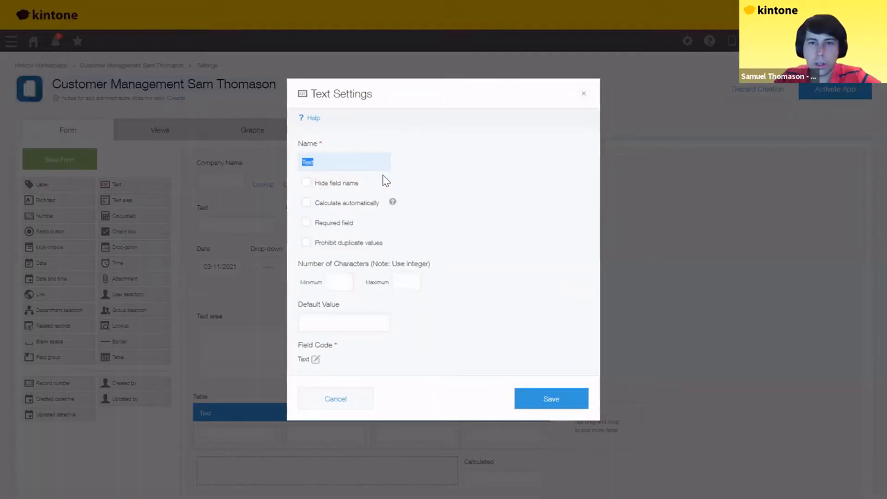
text(C)
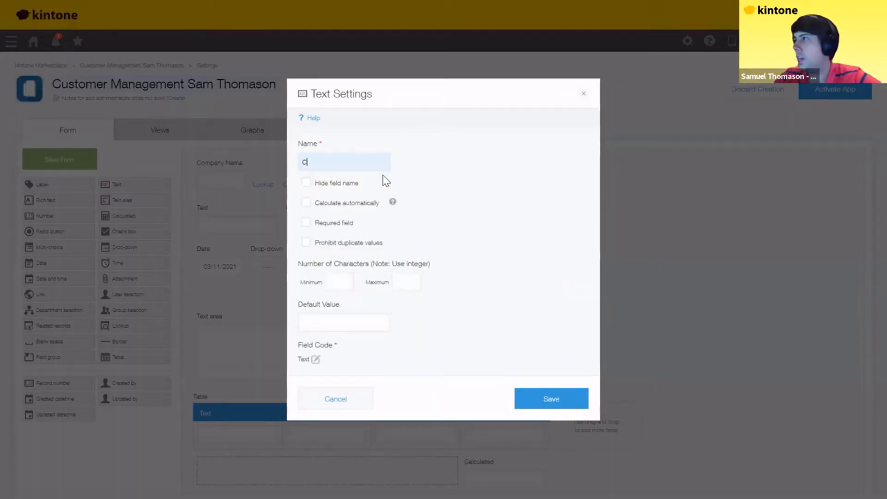
text(ustomer Name)
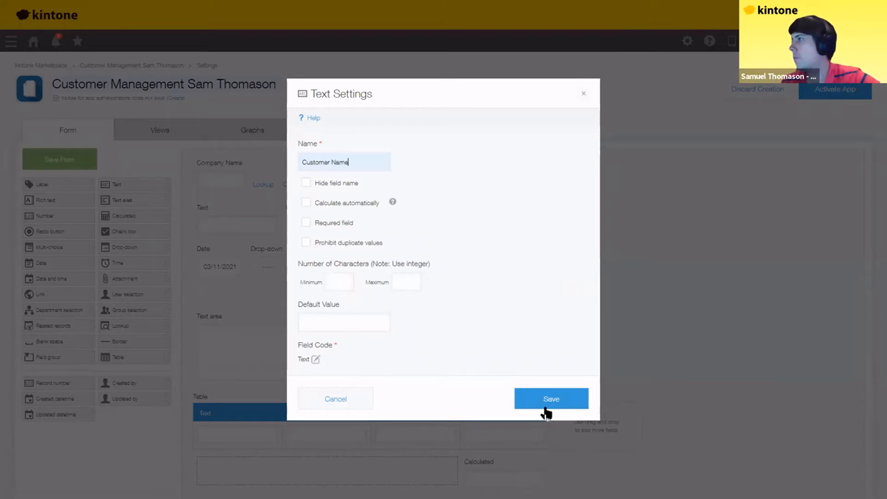
click(550, 406)
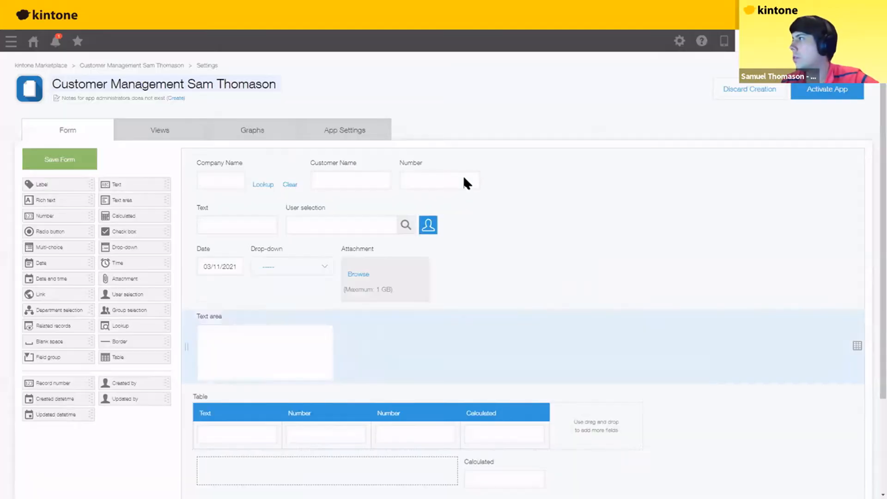
click(475, 161)
click(463, 177)
text(Customer N)
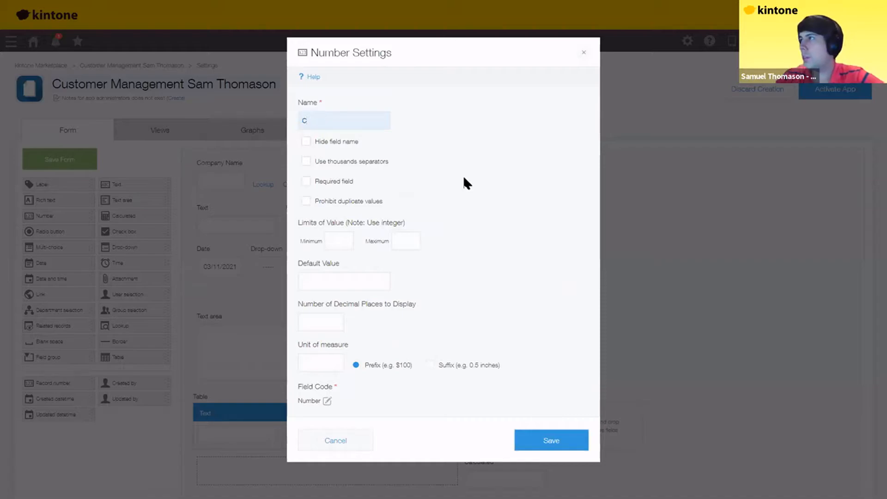
text(umber)
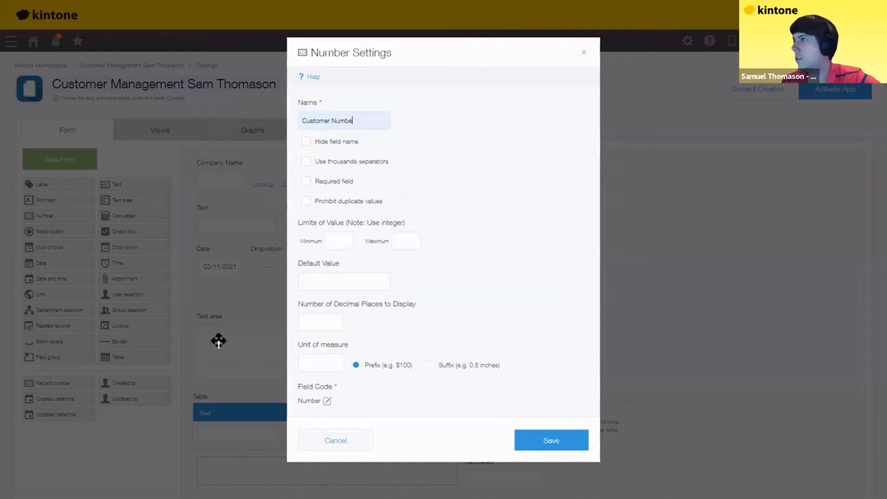
key(Return)
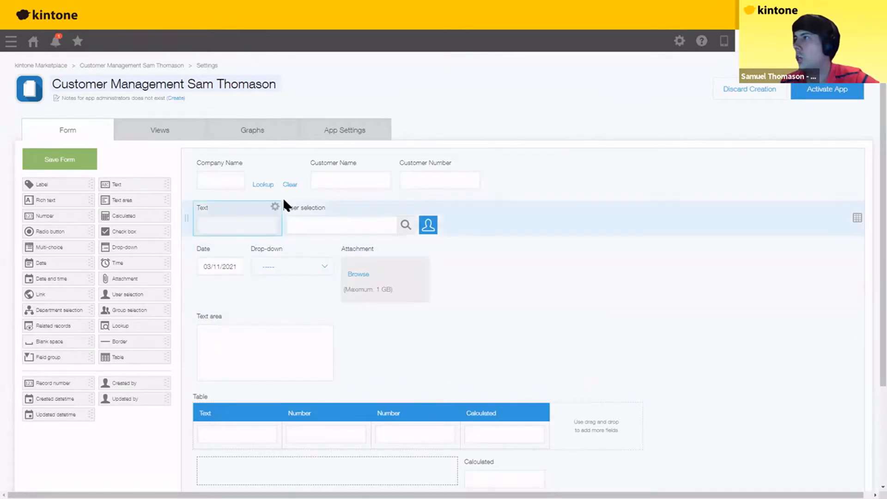
- Rename the second row's Text and User selection fields to Project and Sales
mouse_move(276, 206)
click(258, 225)
text(Project)
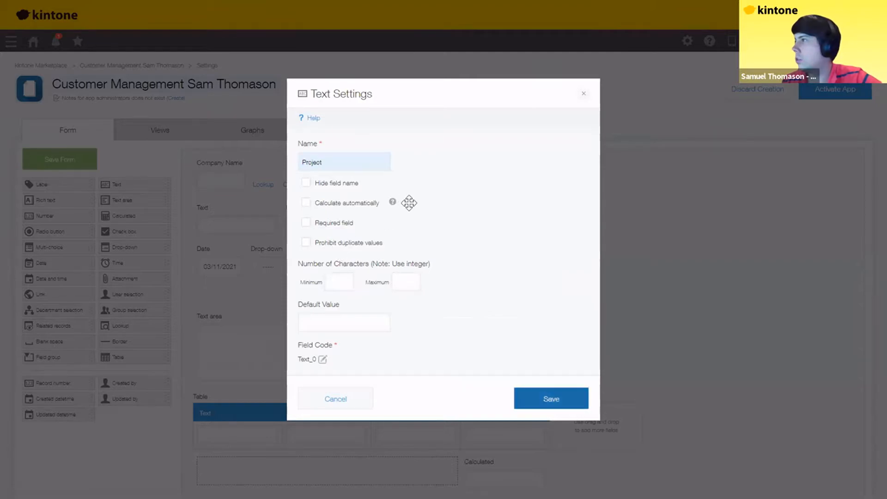
key(Return)
mouse_move(434, 207)
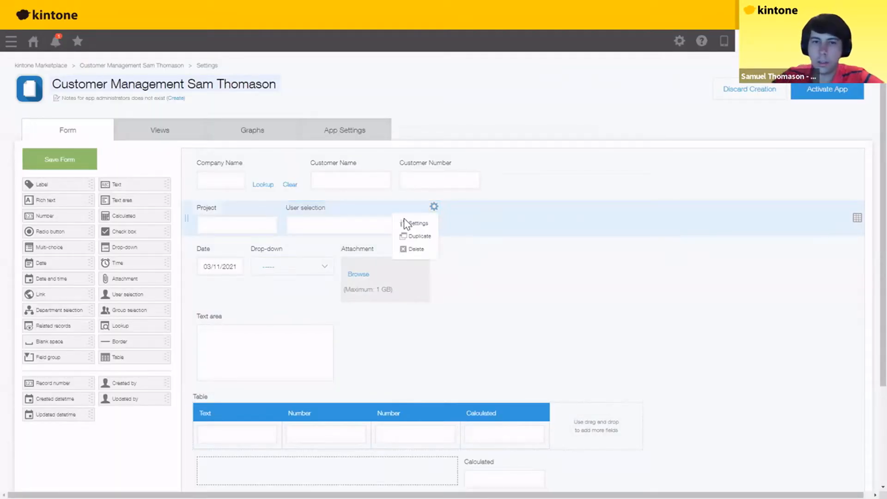
click(406, 223)
text(Sales)
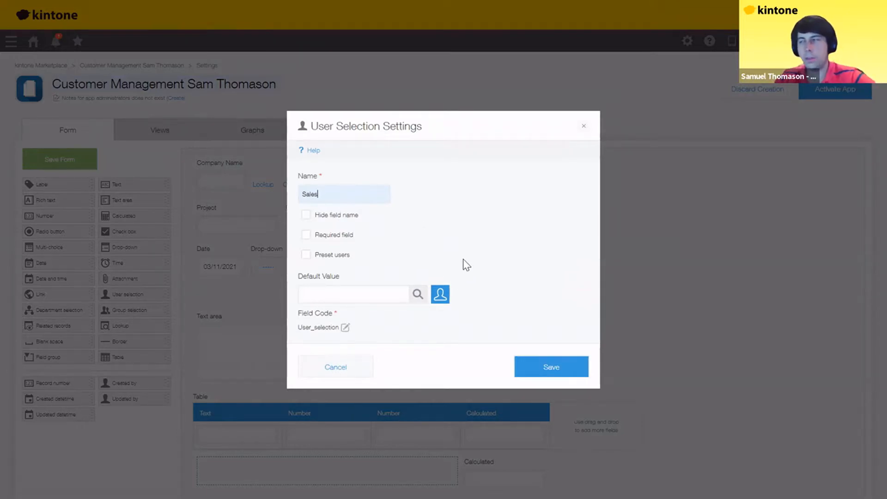
click(554, 367)
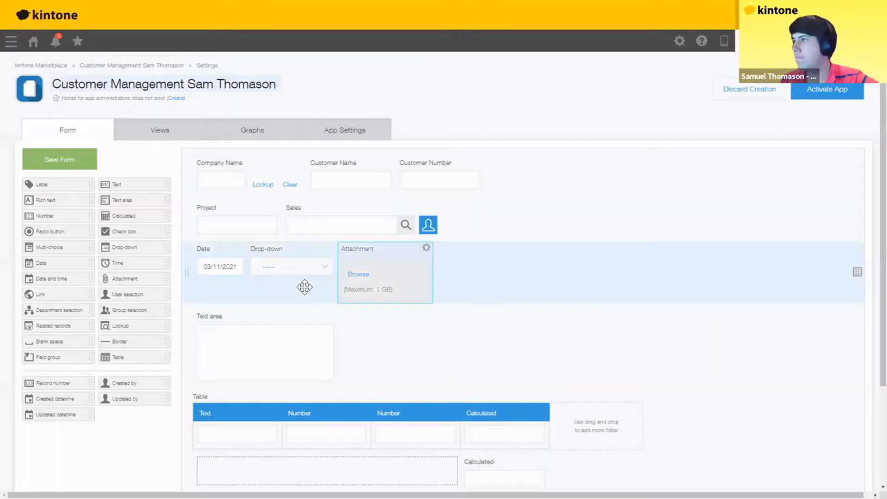
- Rename the Date and Drop-down fields to Expected Order Date and Possibility
click(240, 248)
click(231, 266)
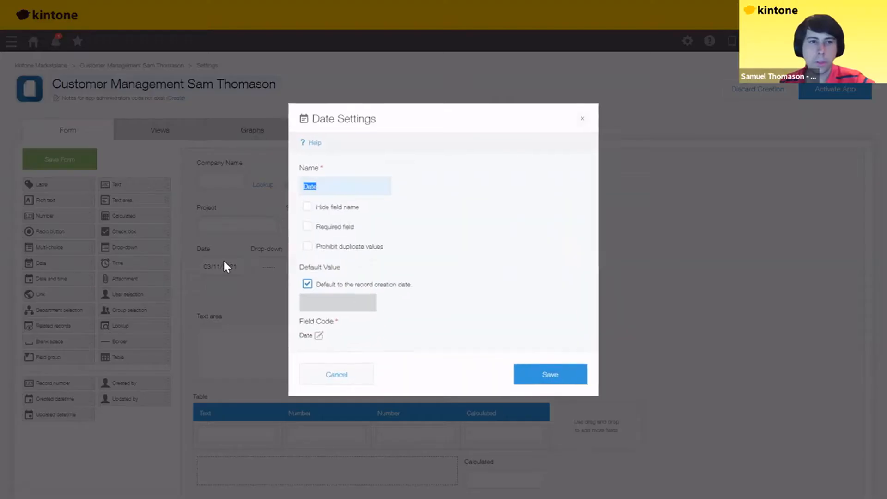
text(Expecte)
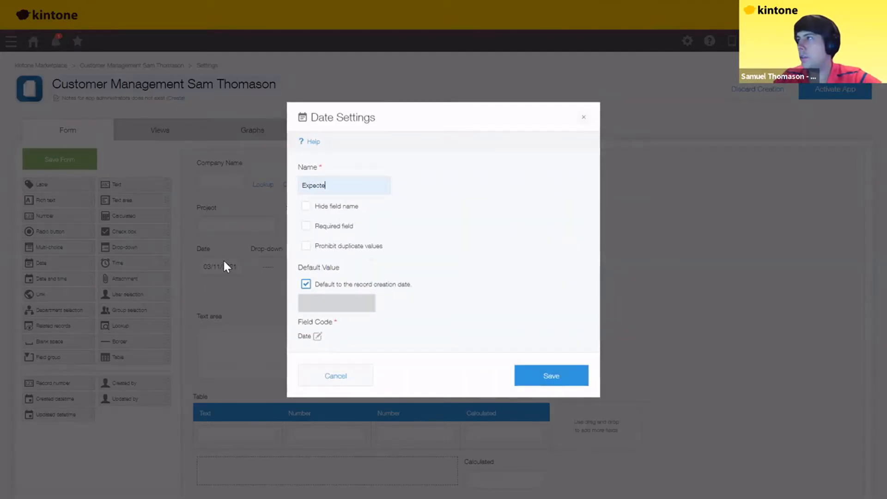
text(d Order Date)
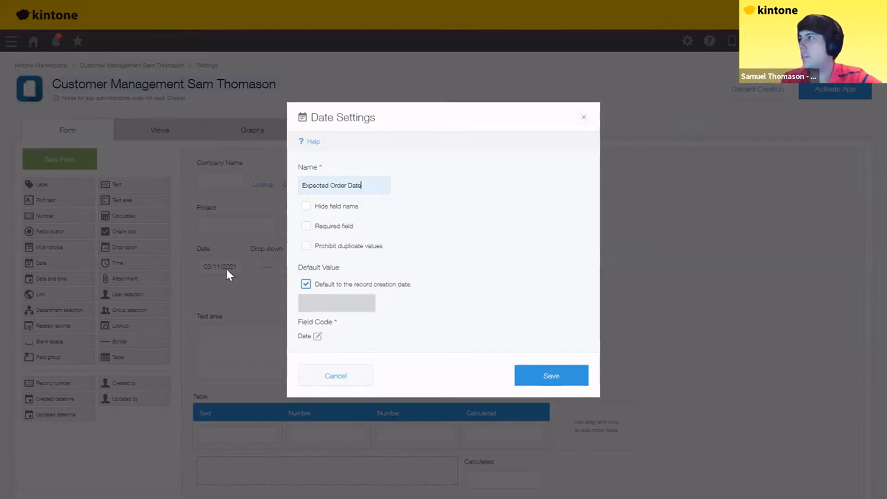
click(547, 382)
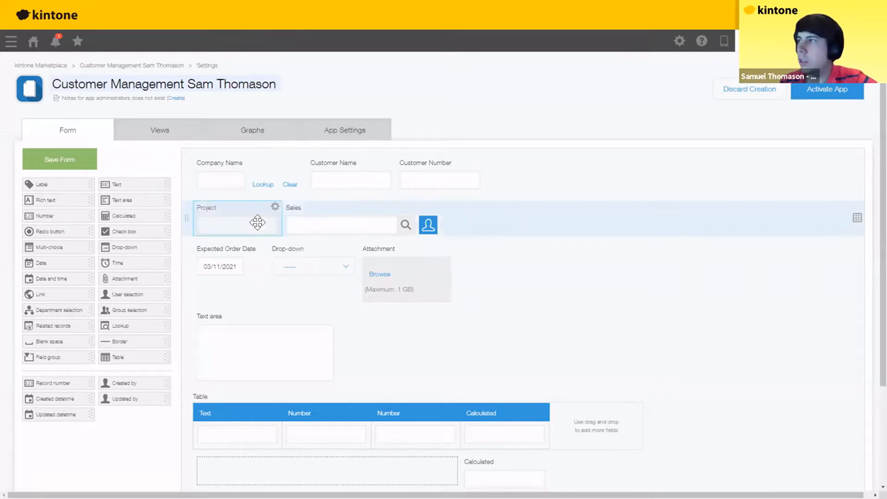
click(352, 248)
click(337, 265)
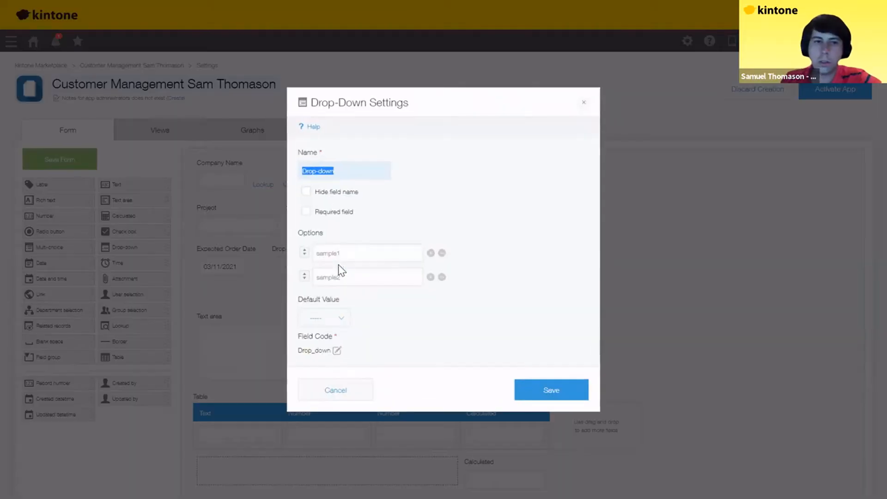
text(Possibilit)
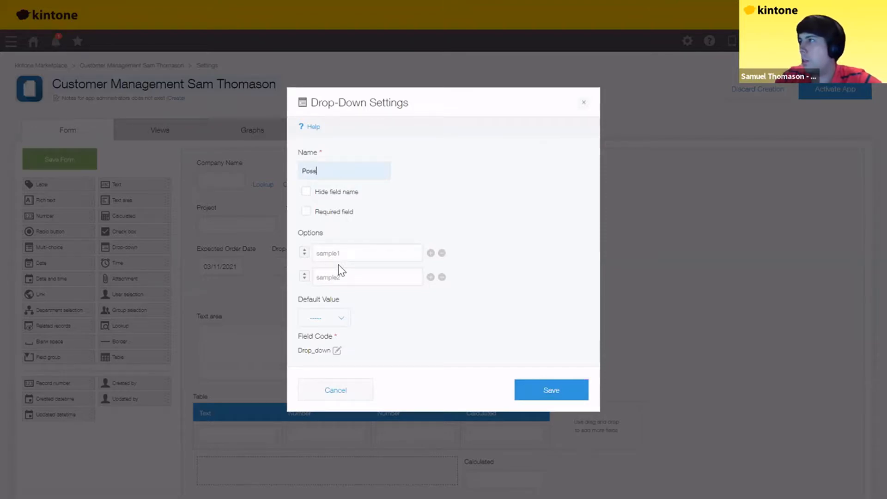
text(y)
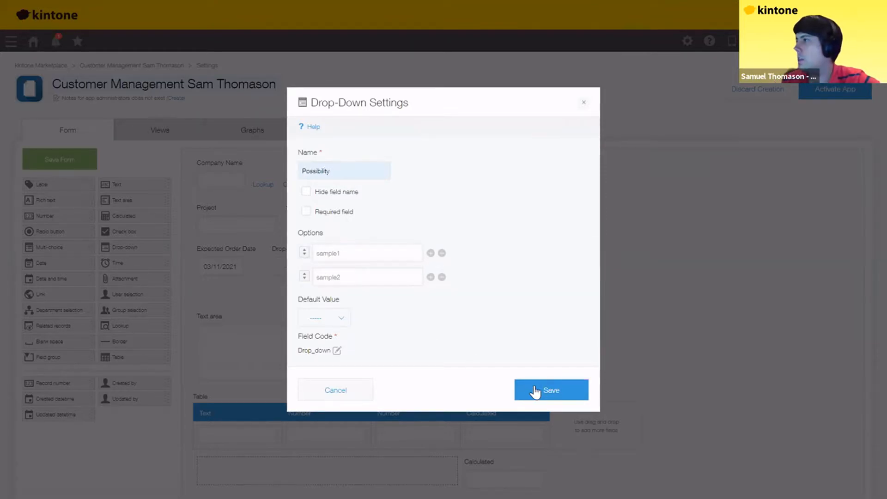
click(535, 392)
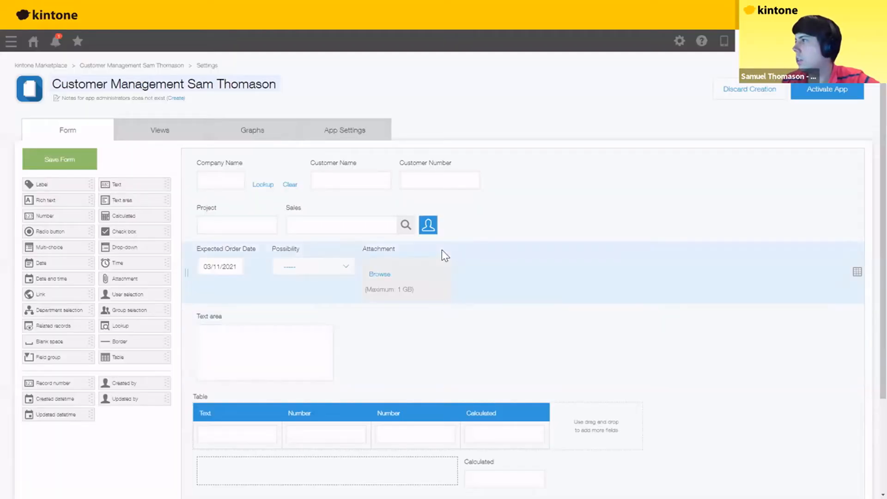
- Rename the Attachment field to Material and the Text area to Memo
click(444, 248)
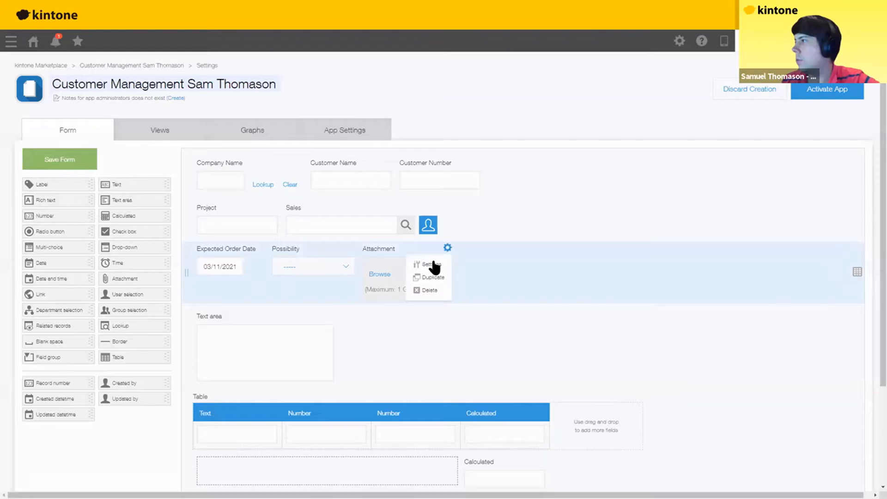
click(433, 264)
text(Material)
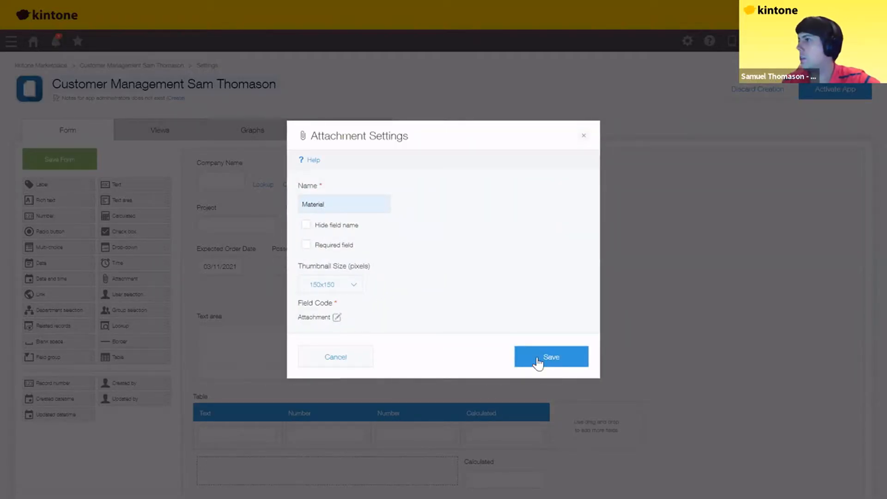
click(537, 362)
click(331, 315)
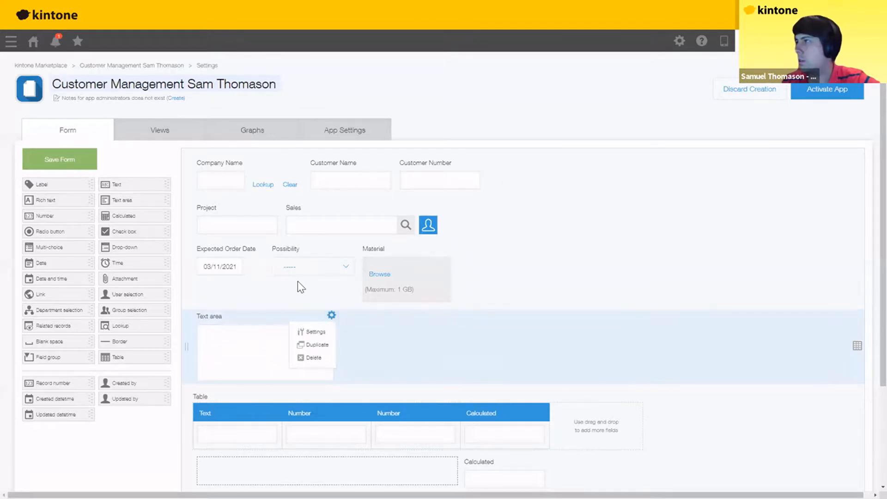
click(314, 332)
text(Memo)
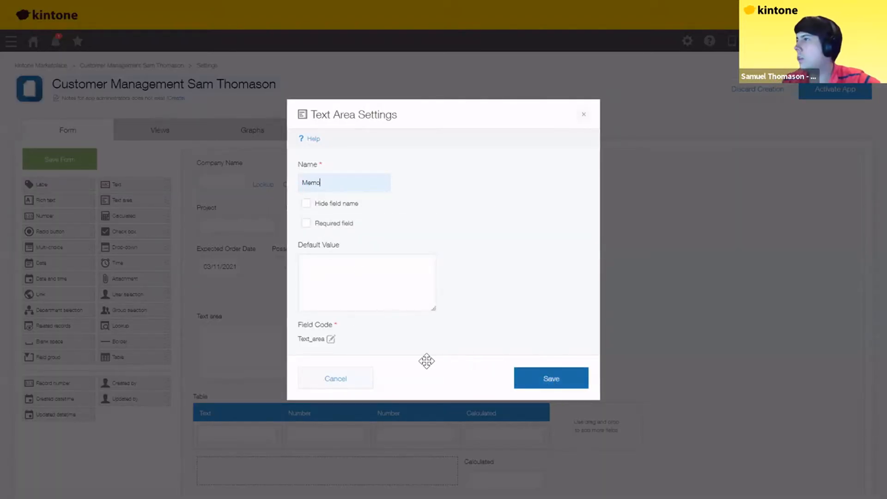
key(Return)
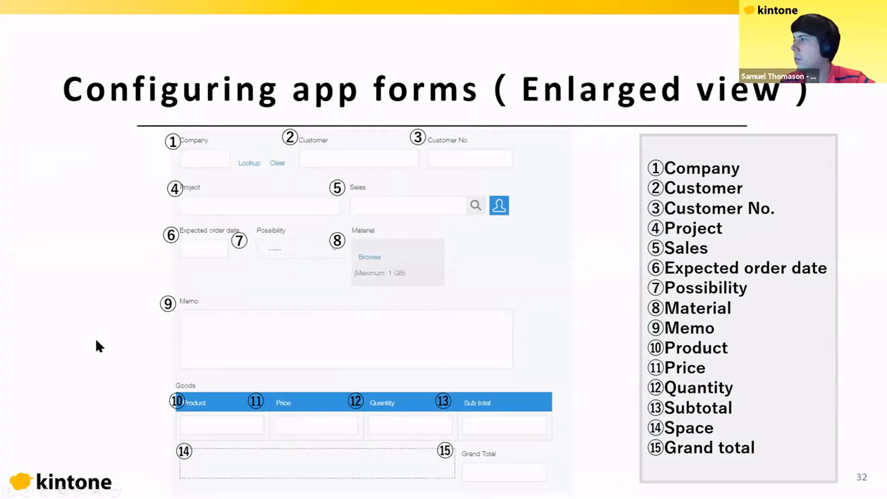
key(Right)
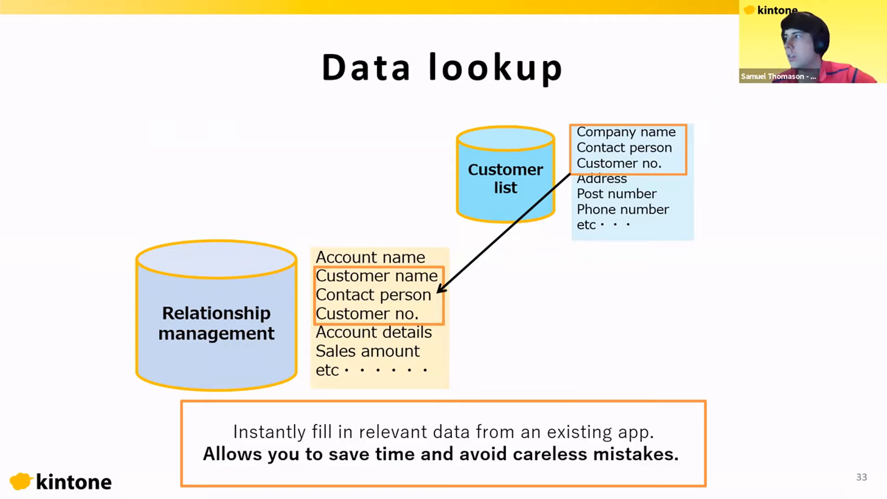
key(alt+Tab)
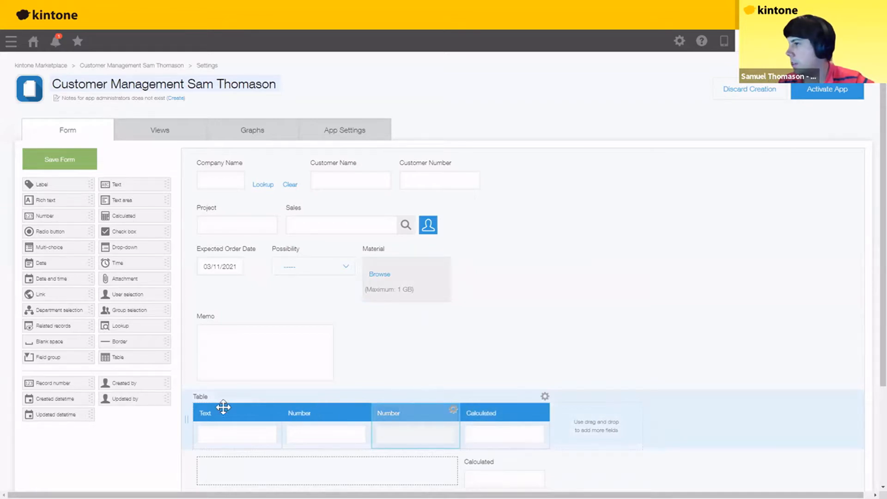
- Rename the table's Text column to Product and its first Number column to Quantity
click(275, 410)
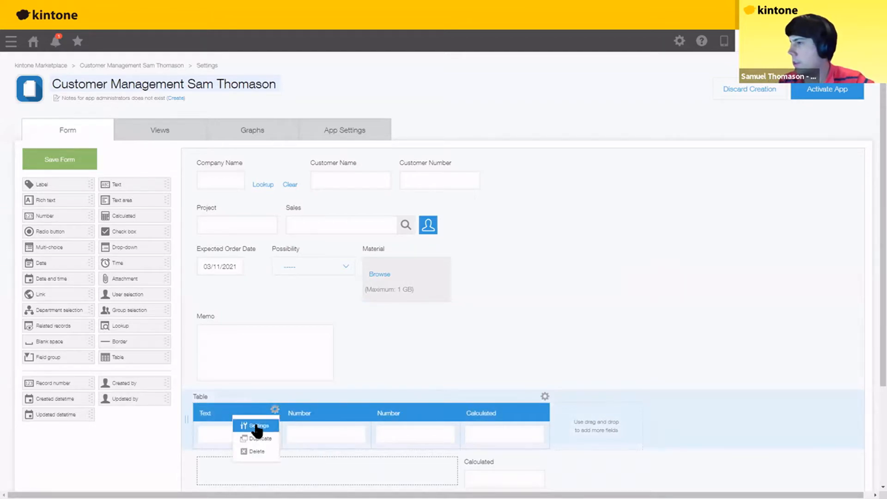
click(258, 425)
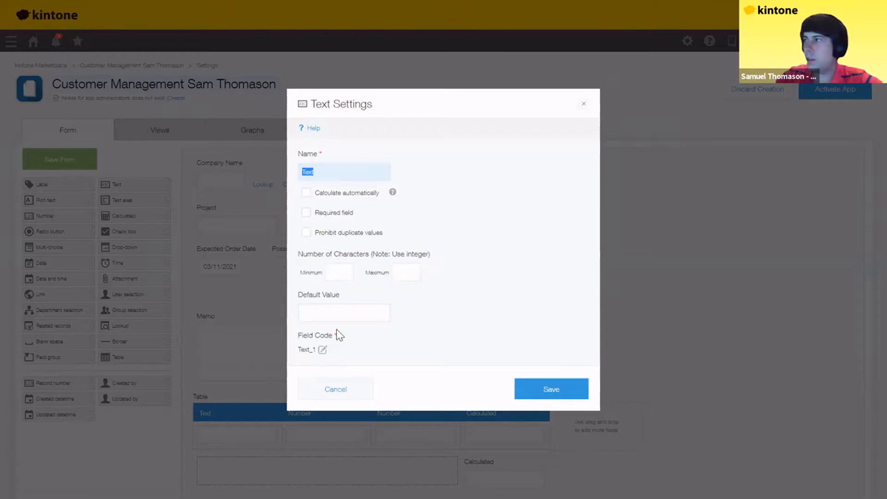
text(Product)
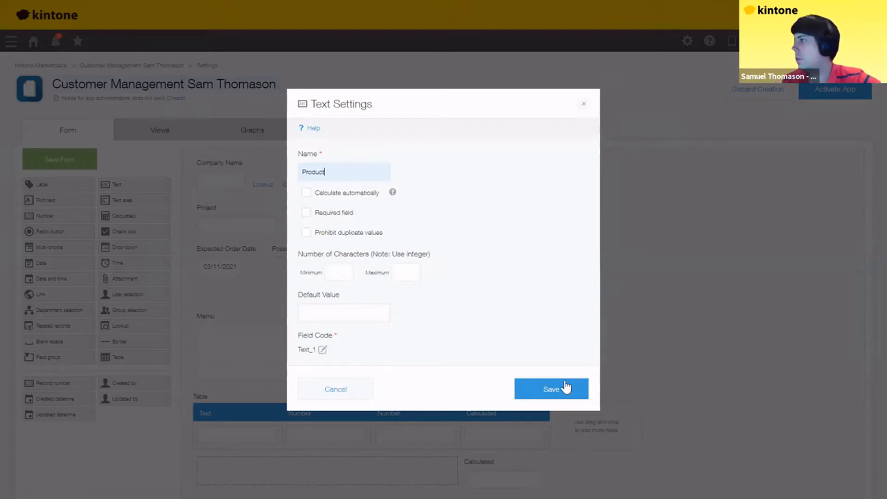
key(Return)
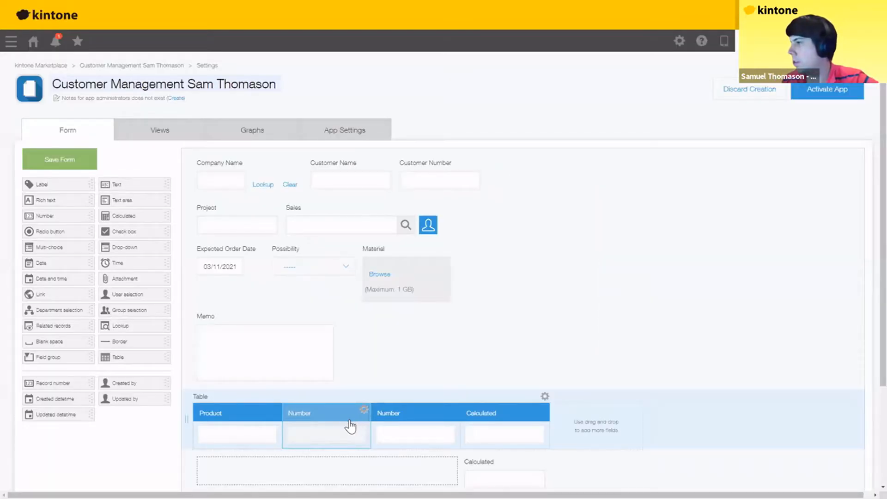
click(364, 409)
click(346, 425)
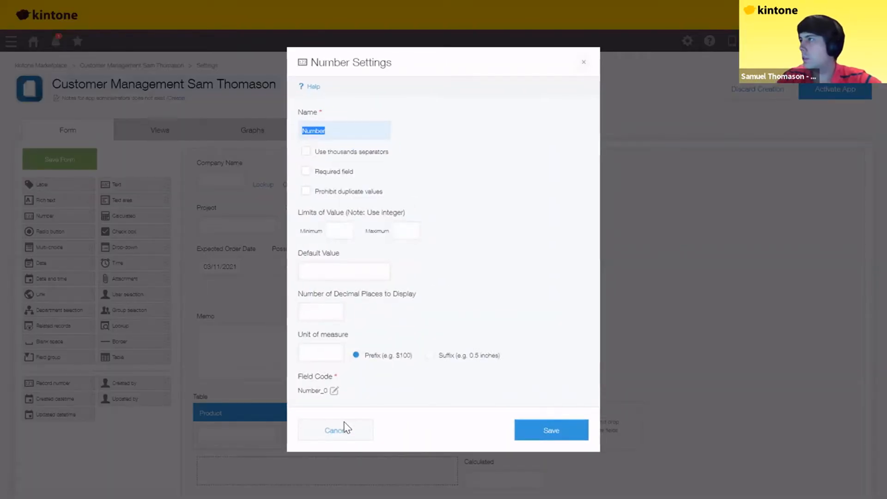
text(Quantity)
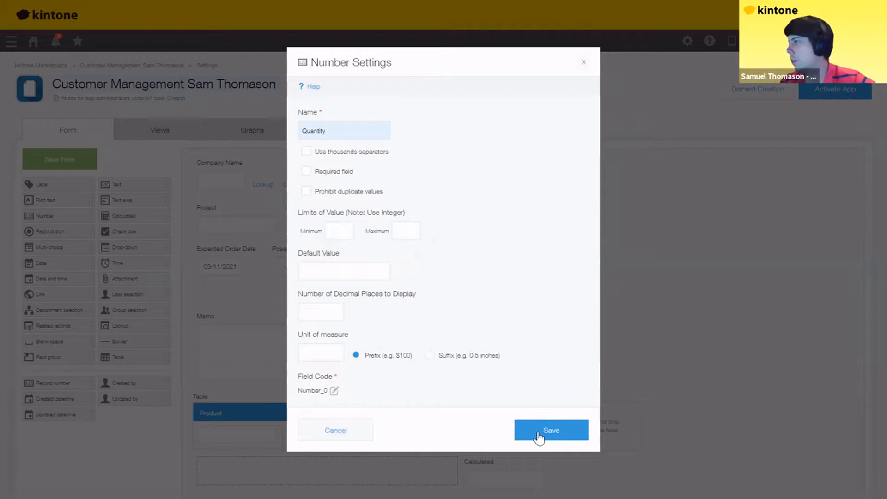
key(Return)
- Rename the second Number column to Price and the Calculated column to Sub Total
click(453, 410)
click(434, 425)
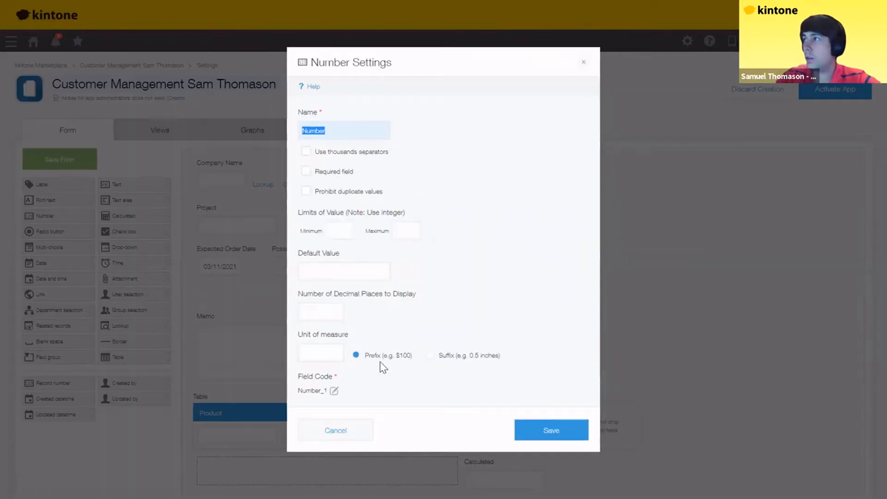
text(Price)
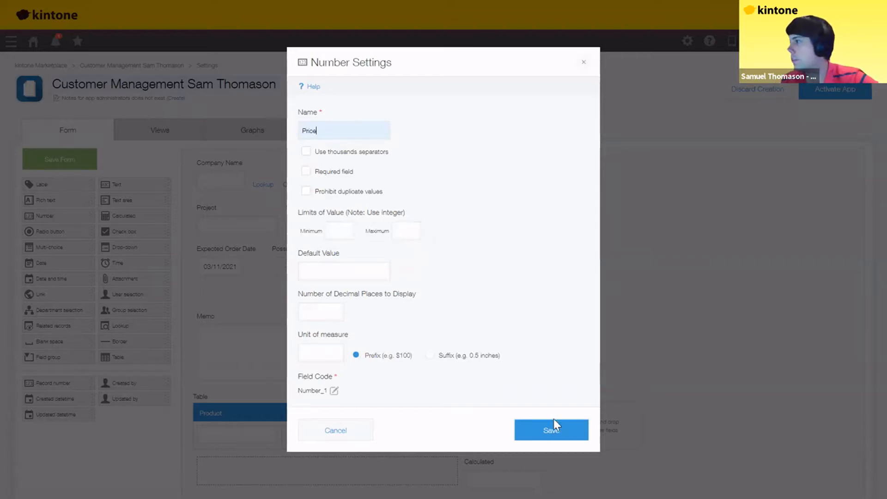
click(545, 431)
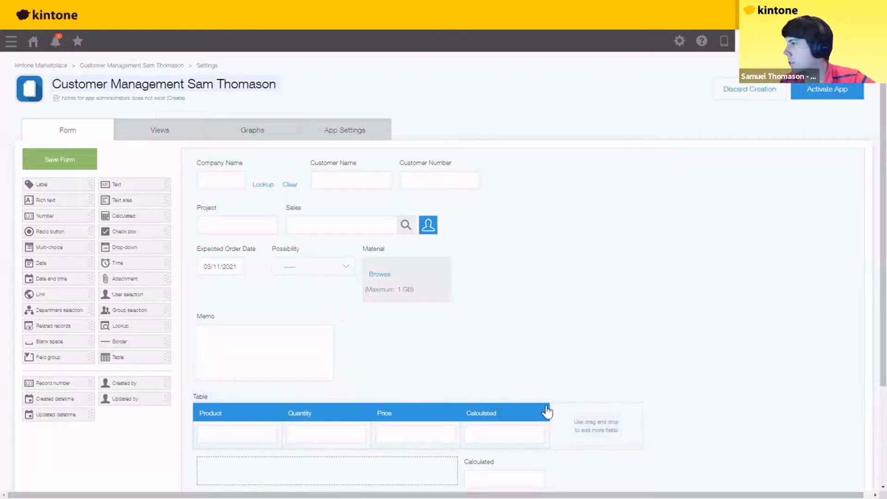
click(542, 411)
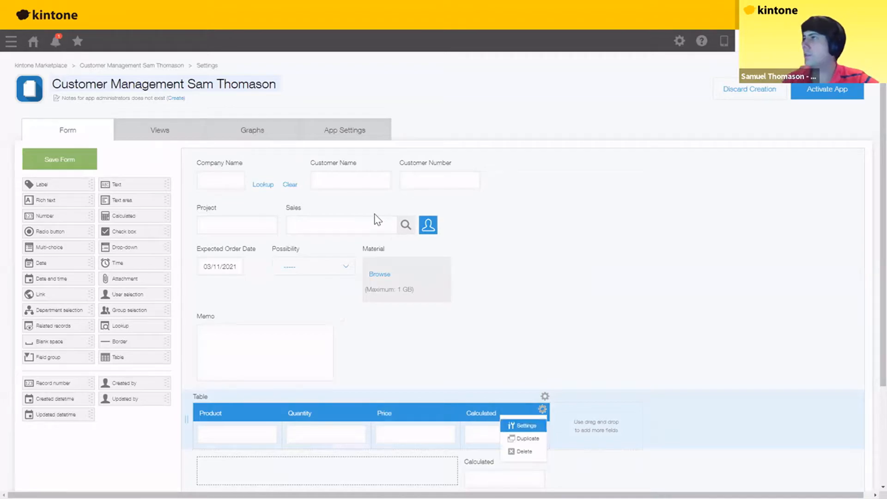
click(523, 424)
text(Sub Total)
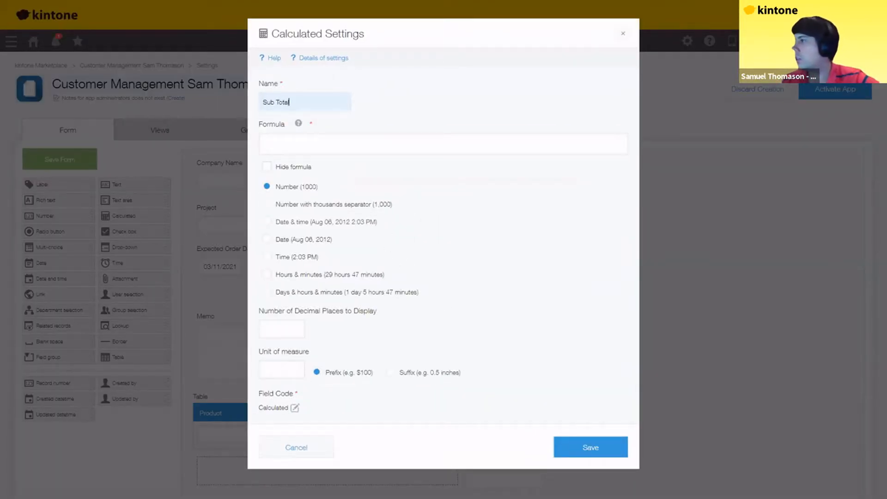
click(594, 456)
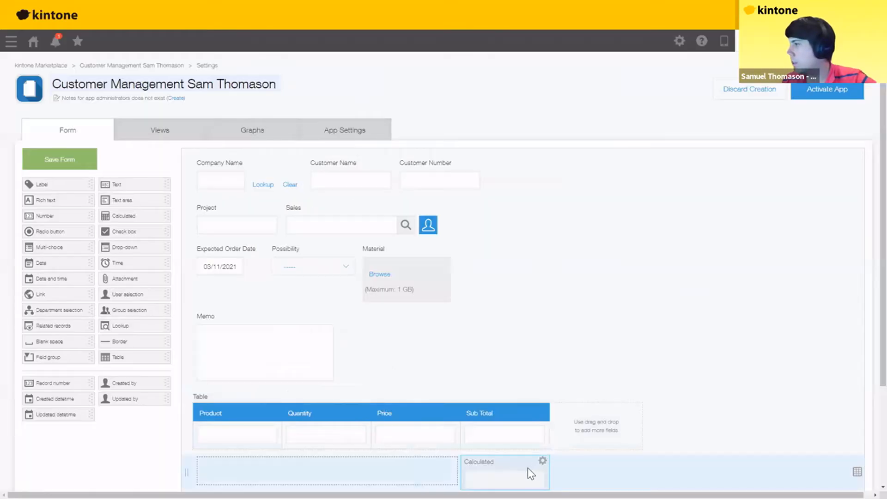
- Rename the Calculated field below the table to Grand Total, then bring up the Data lookup slide
click(542, 461)
click(521, 476)
text(Gjra)
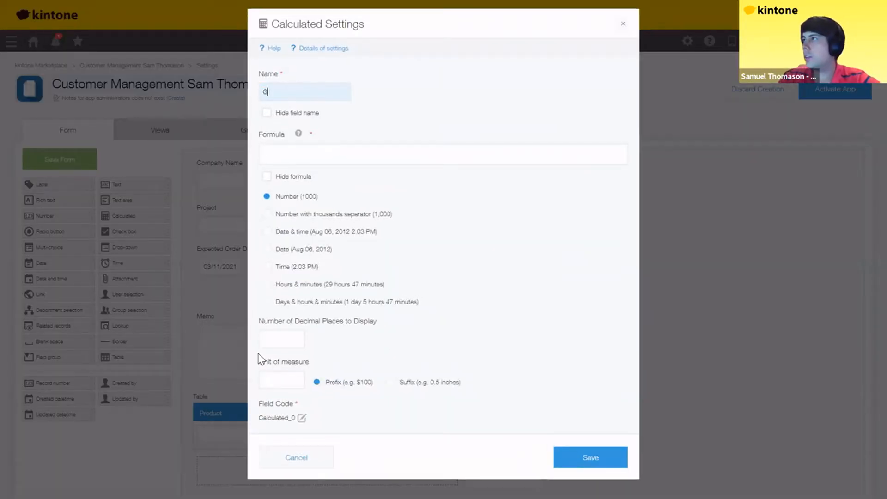
key(BackSpace)
key(BackSpace)
text(d Total)
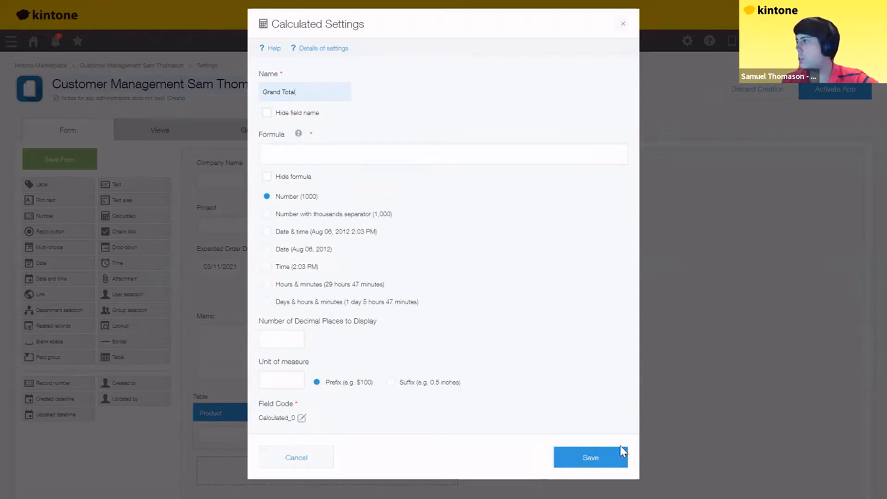
click(590, 458)
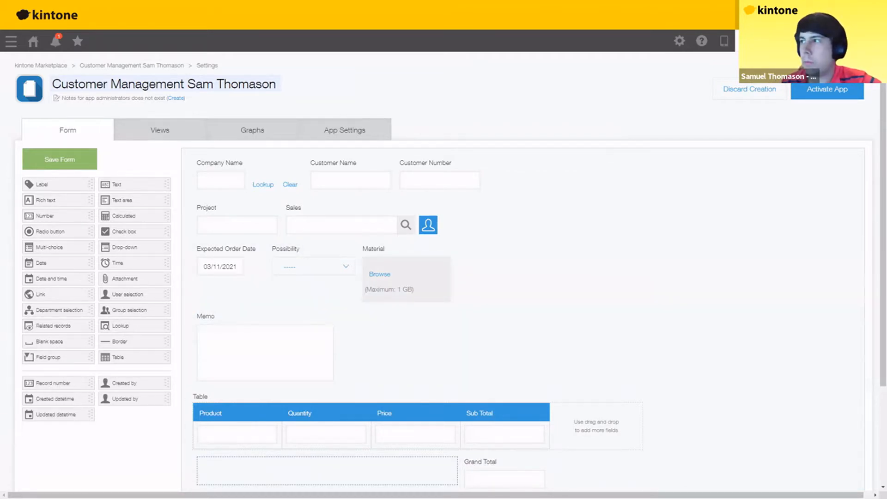
key(alt+Tab)
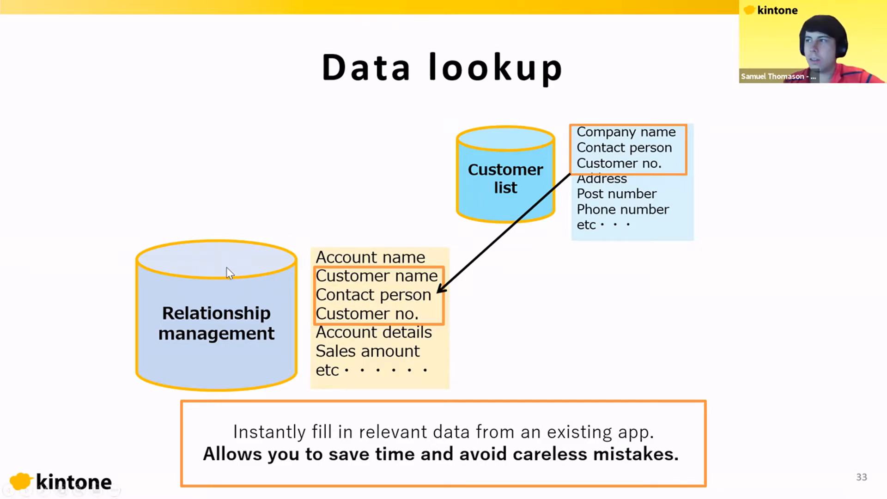
- Leave the Data lookup slide and go back to the kintone form editor
key(alt+Tab)
- In the Company Name lookup settings, search by the user's name and choose their Customer List app as datasource
mouse_move(299, 161)
click(282, 178)
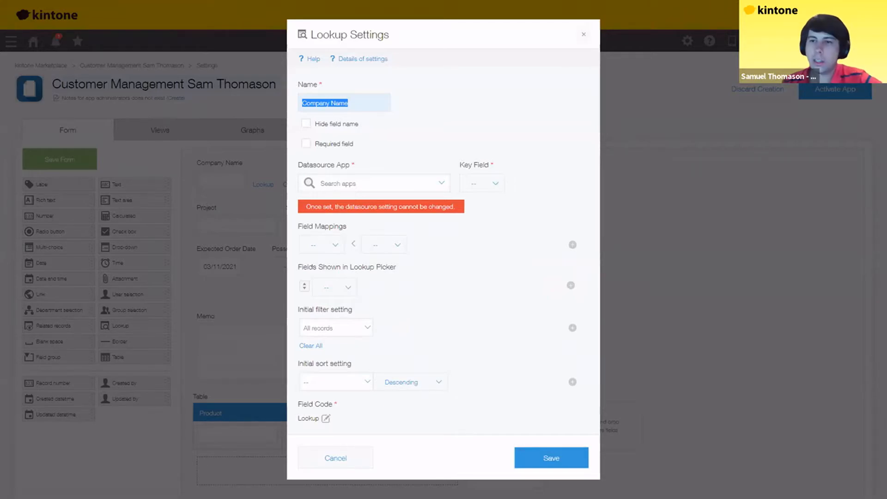
click(378, 185)
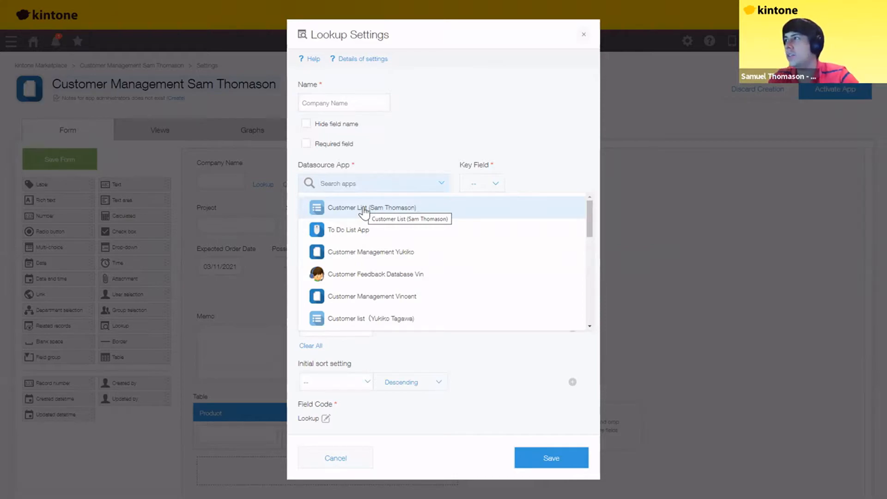
text(Sam)
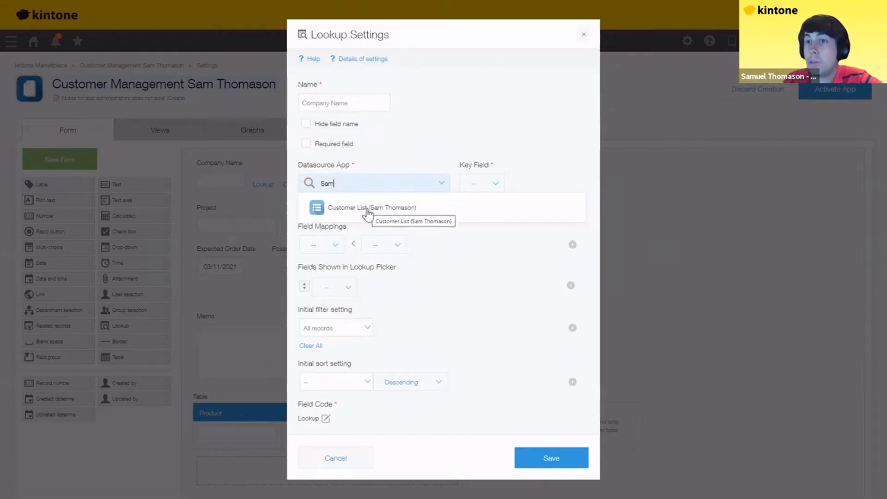
click(462, 213)
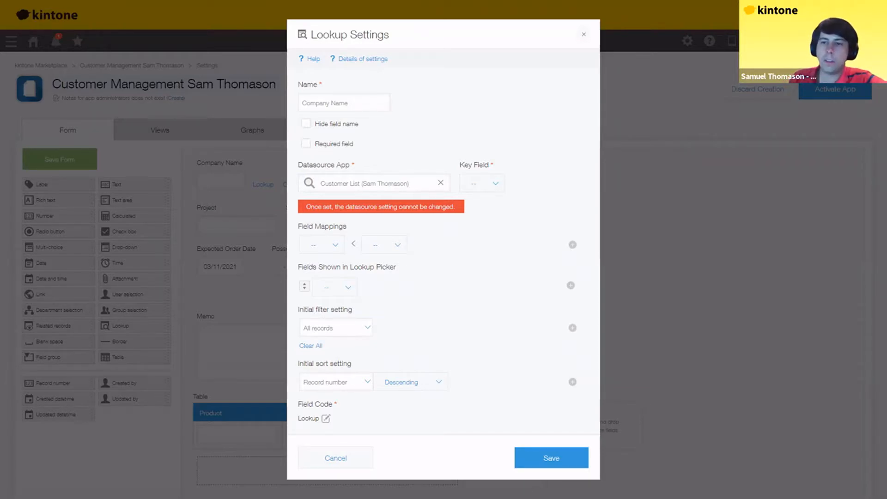
- Key the lookup on Company Name, copying Customer Name and Customer Number from the Customer List
click(492, 183)
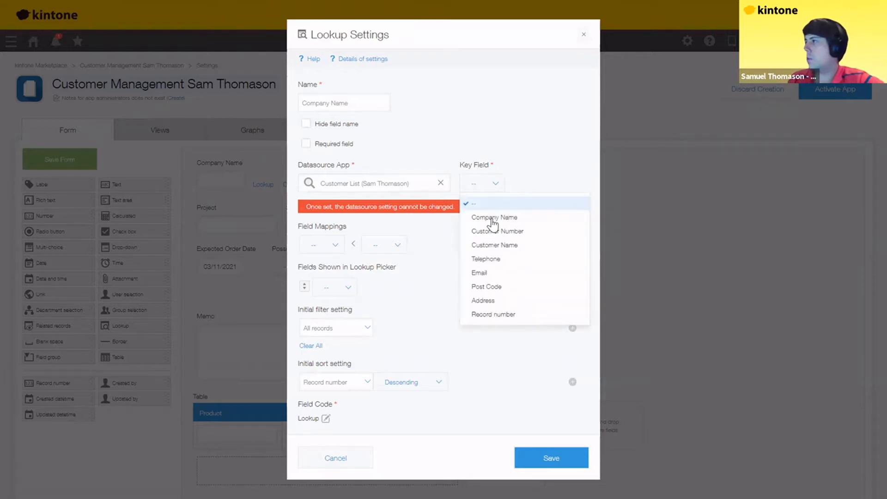
click(484, 218)
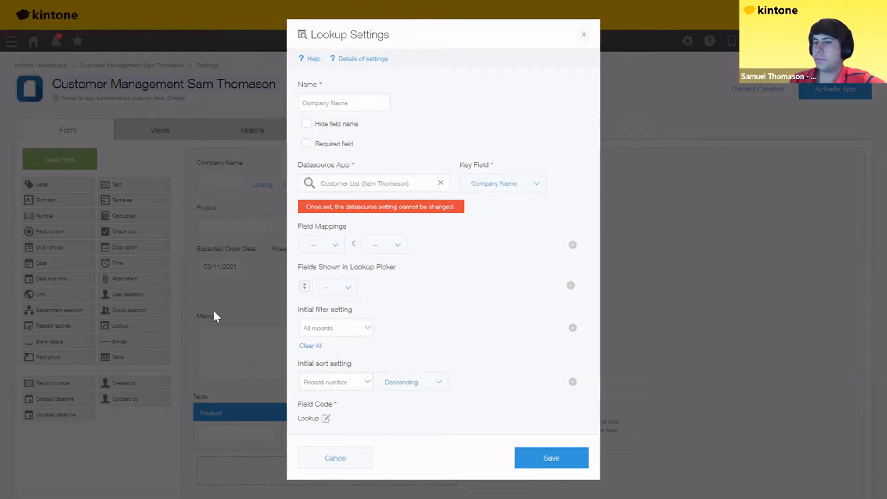
click(336, 246)
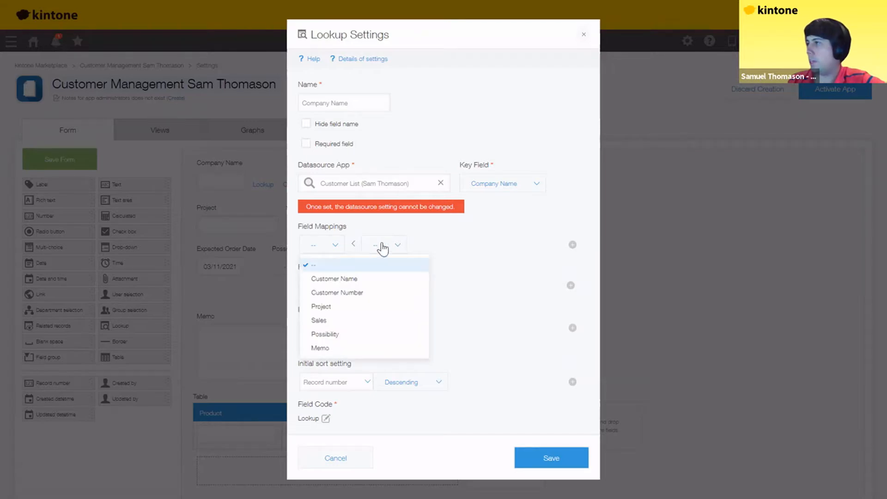
key(Down)
key(Return)
click(442, 248)
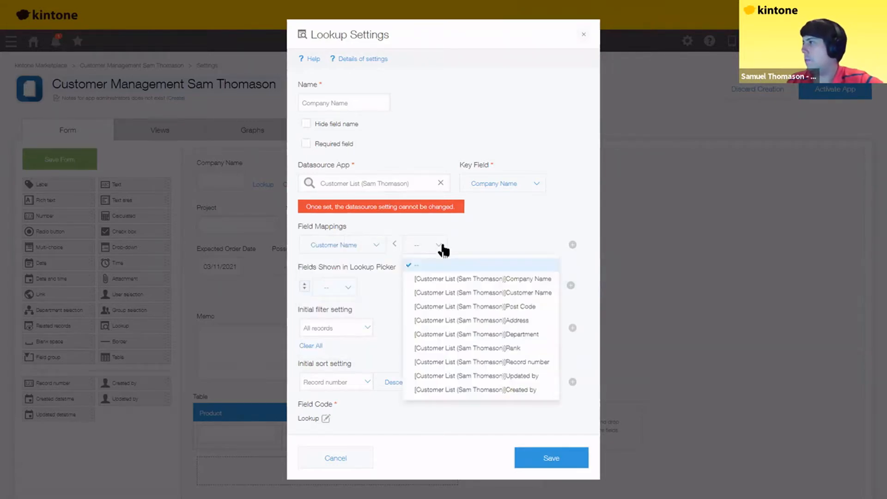
click(525, 295)
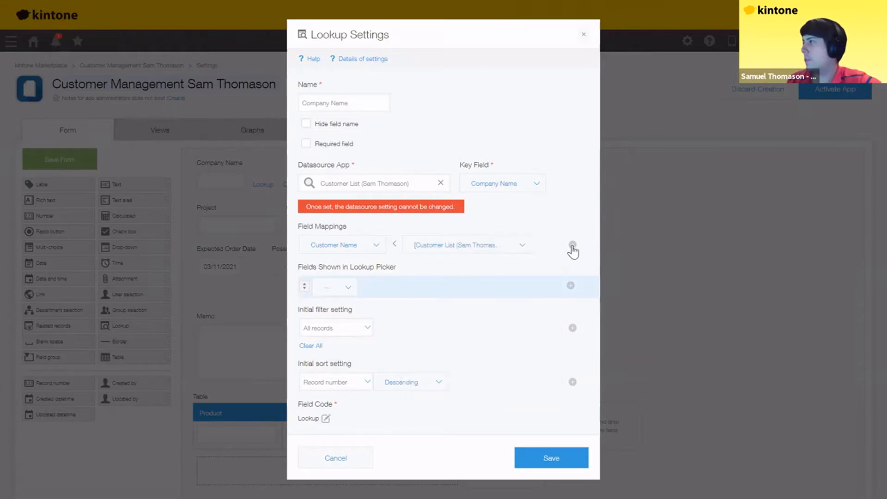
click(337, 315)
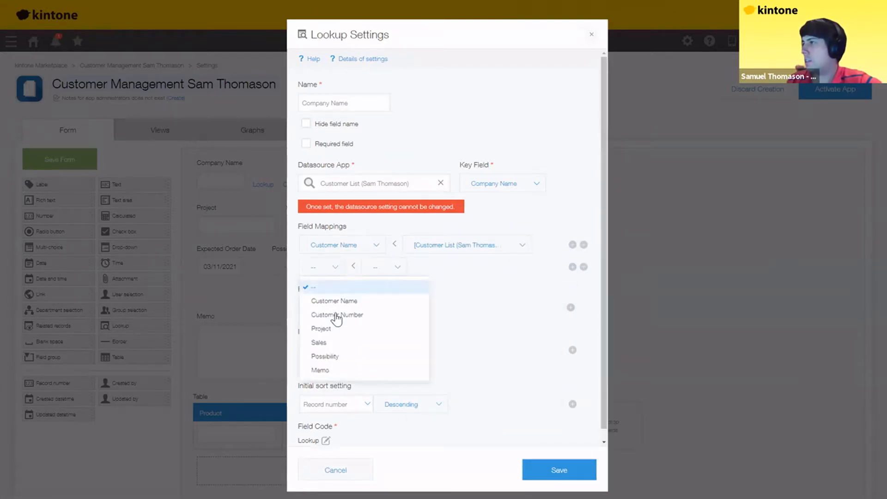
key(Down)
key(Down)
key(Return)
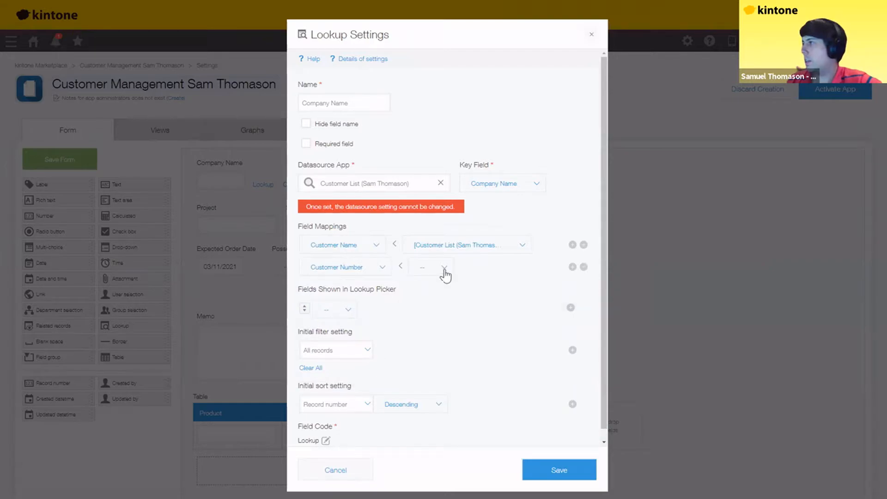
click(443, 272)
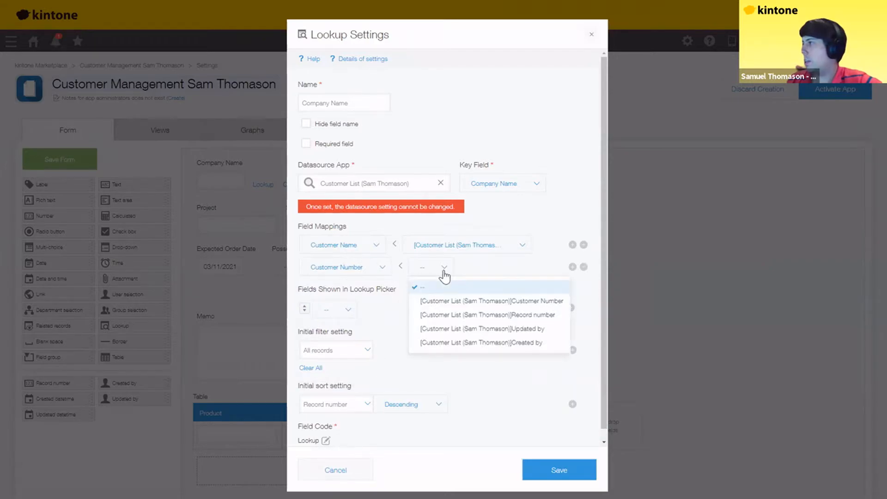
click(470, 302)
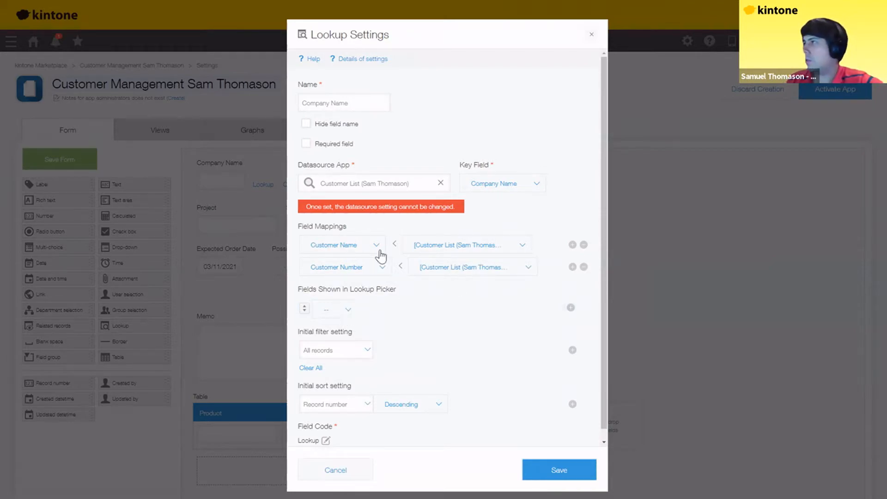
- Show Company Name, Department, Customer Number and Address in the lookup picker
click(376, 110)
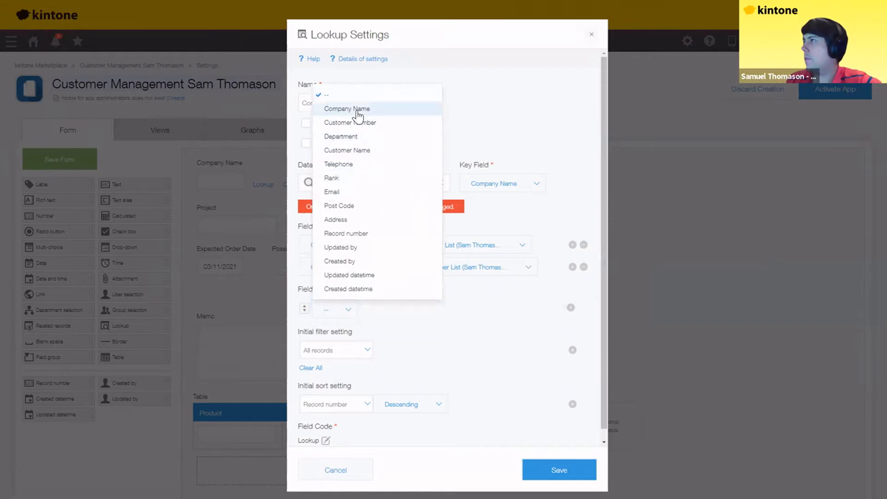
click(357, 111)
click(571, 309)
click(571, 308)
click(571, 309)
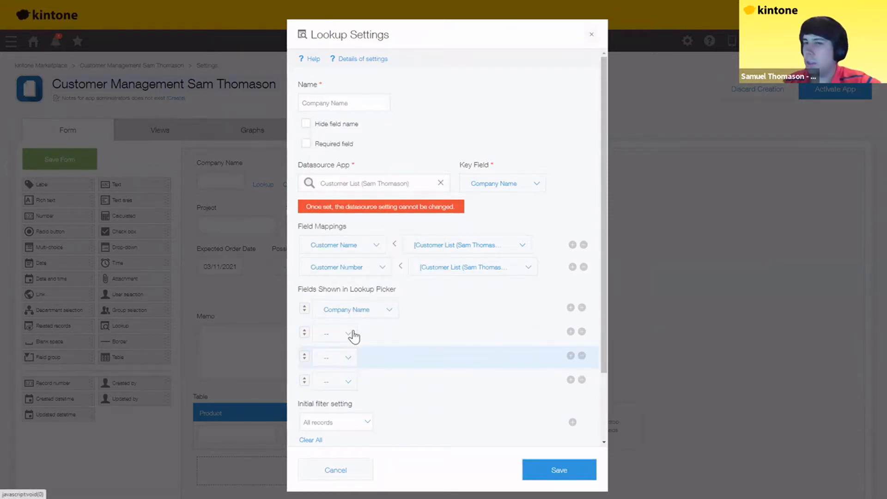
click(354, 335)
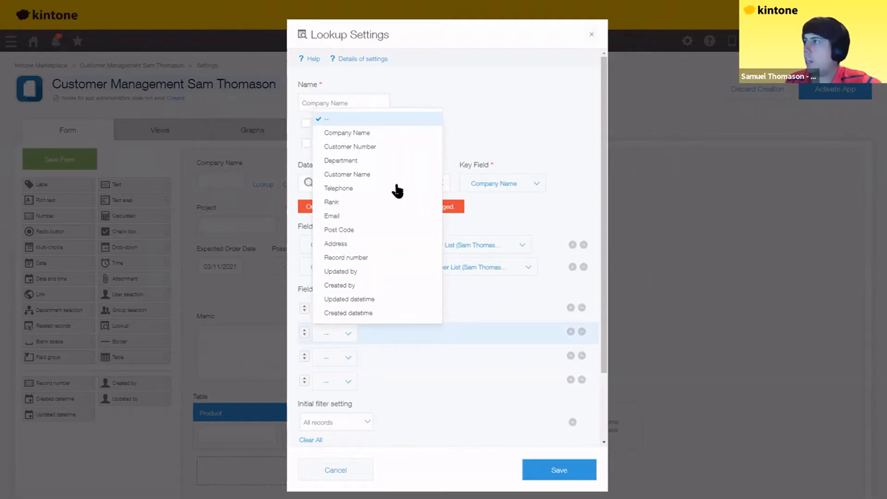
click(340, 160)
click(348, 357)
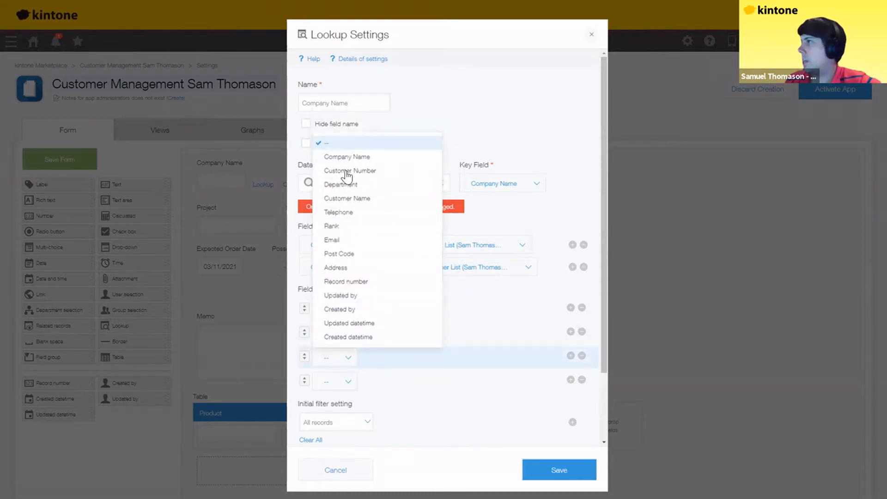
click(360, 171)
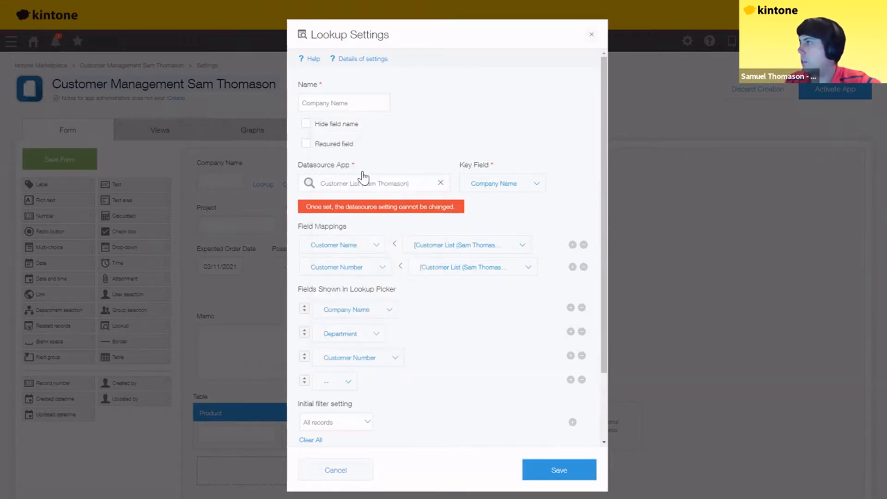
click(363, 358)
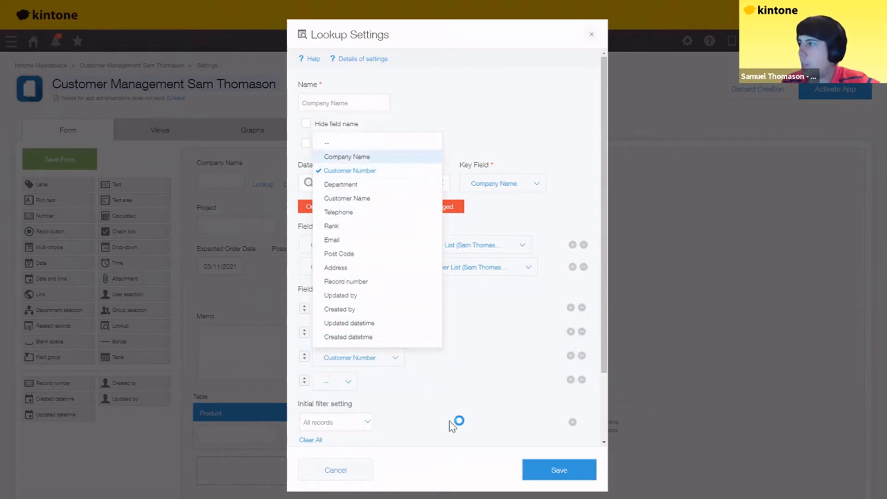
click(349, 384)
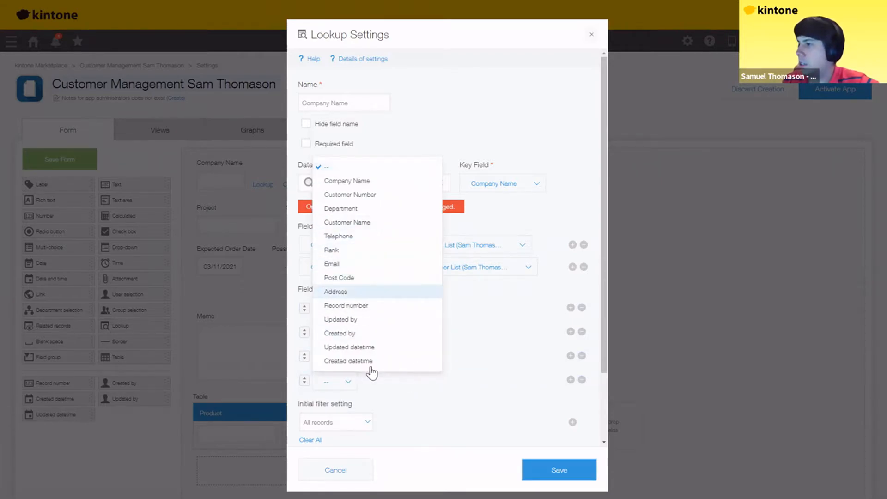
click(341, 292)
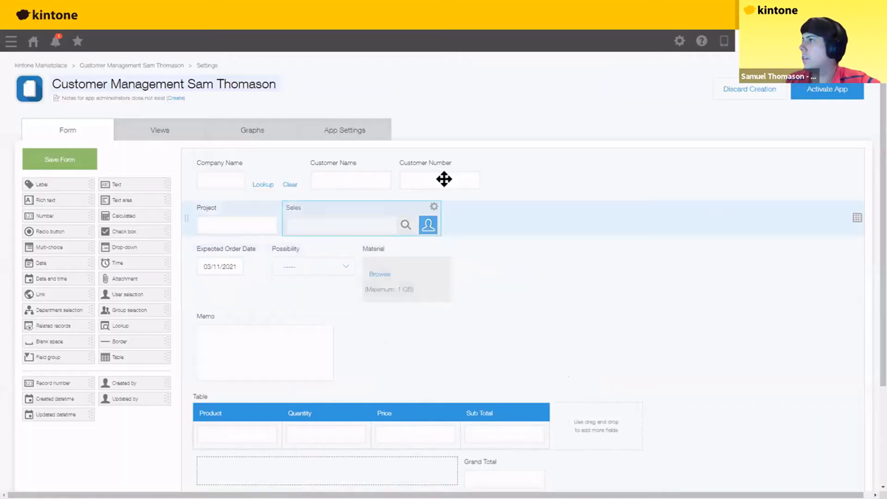
- Set the Sales field's default value to Others > Logged-in user and save
click(434, 207)
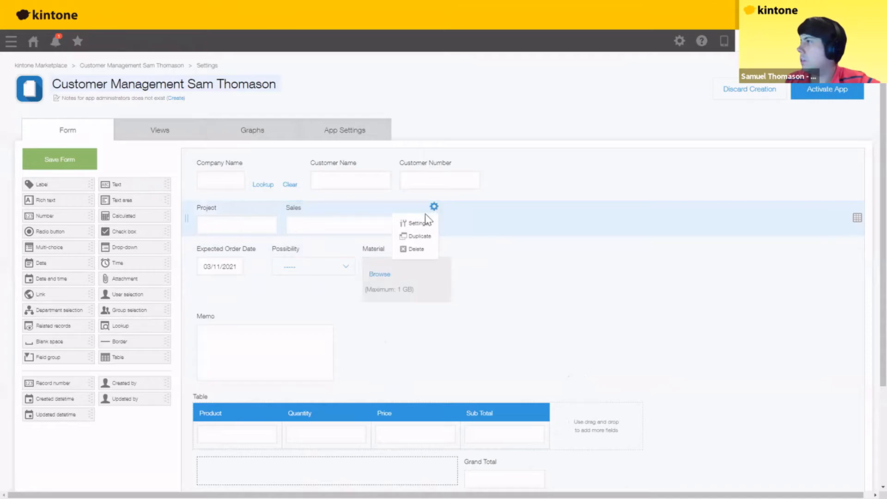
click(394, 224)
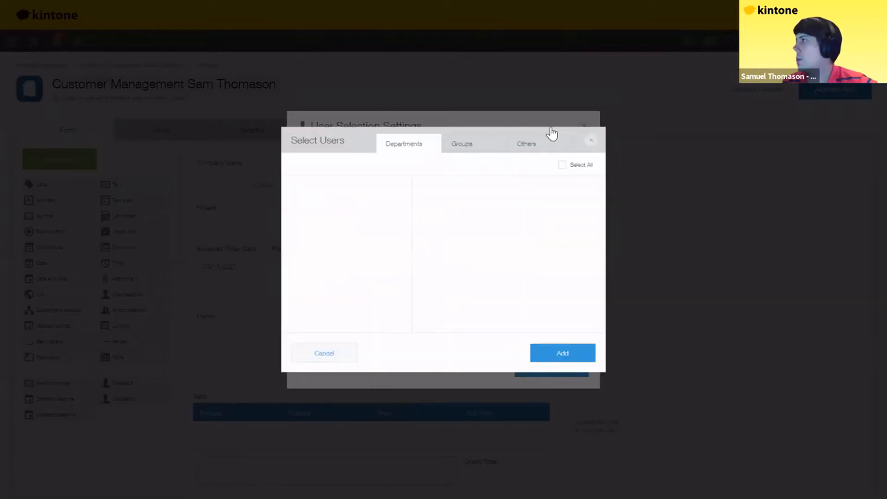
click(538, 130)
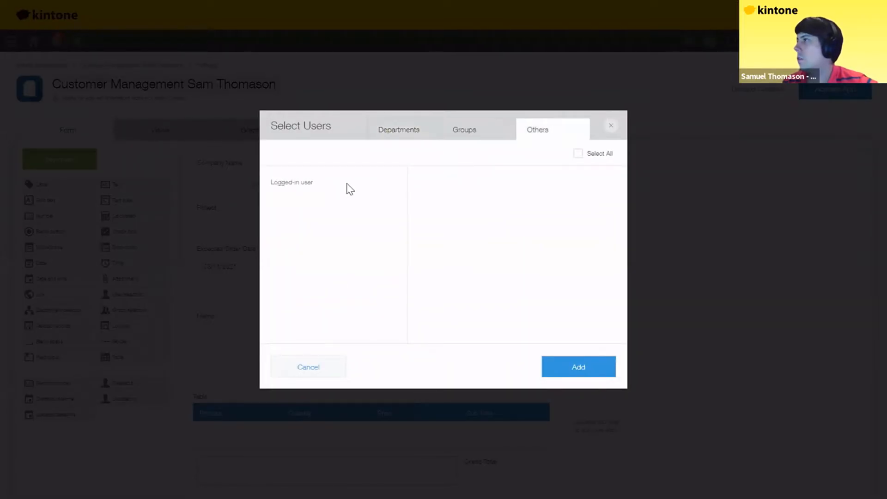
click(287, 184)
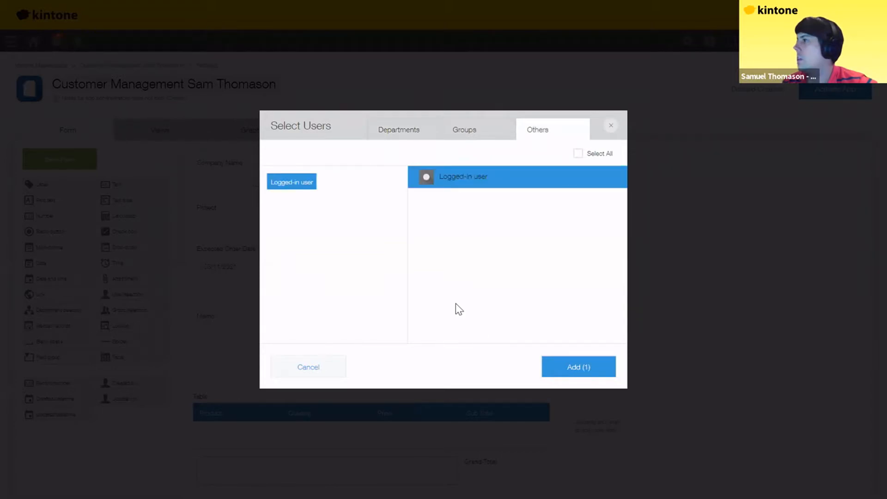
click(550, 372)
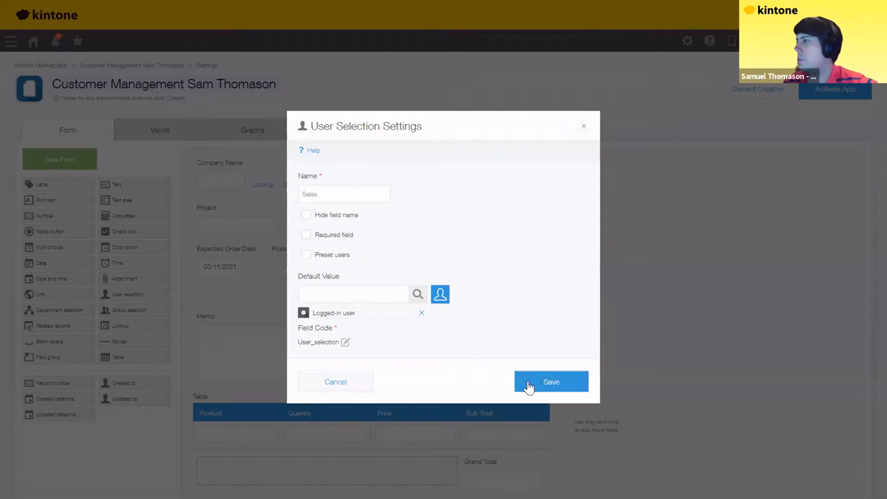
click(552, 382)
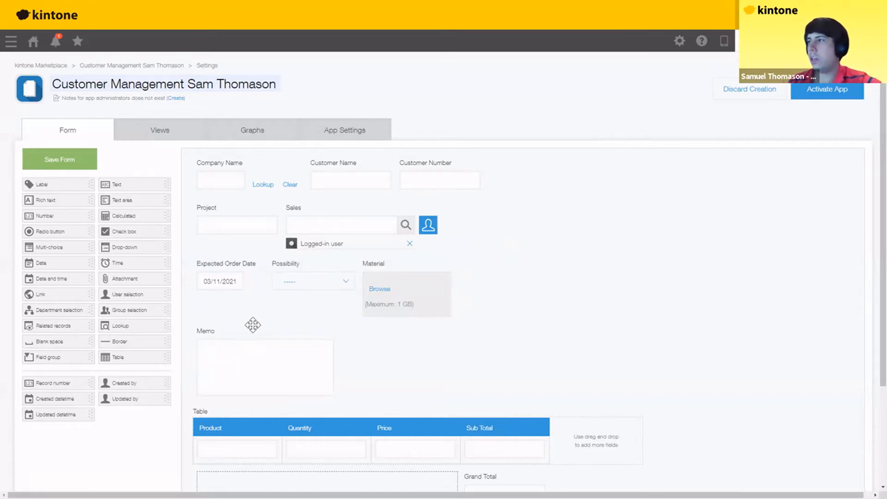
- Save the Expected Order Date field without the record-creation default date
click(261, 262)
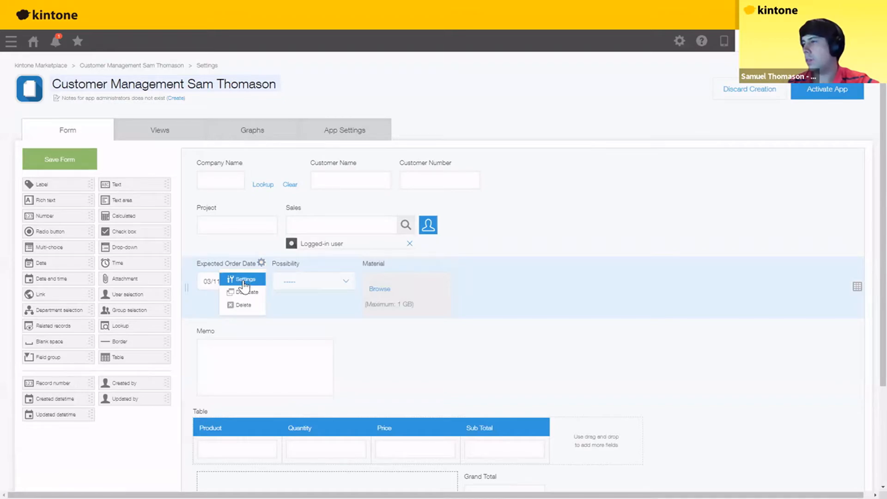
click(242, 279)
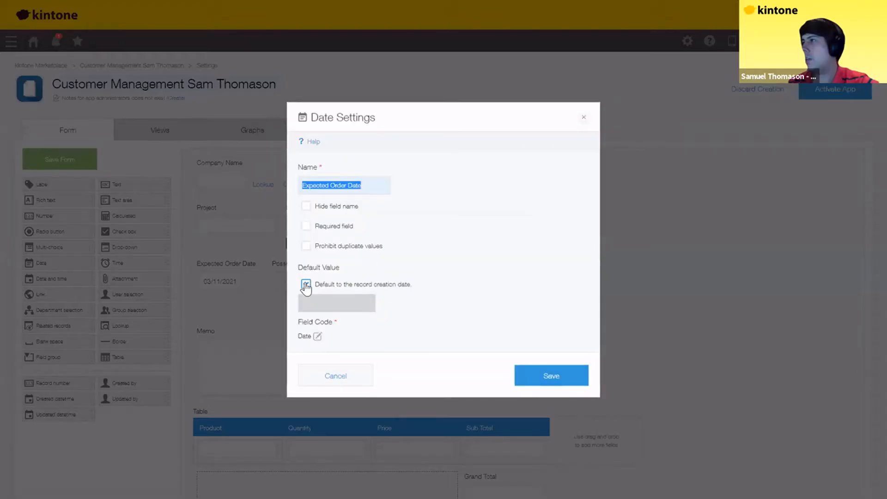
click(540, 382)
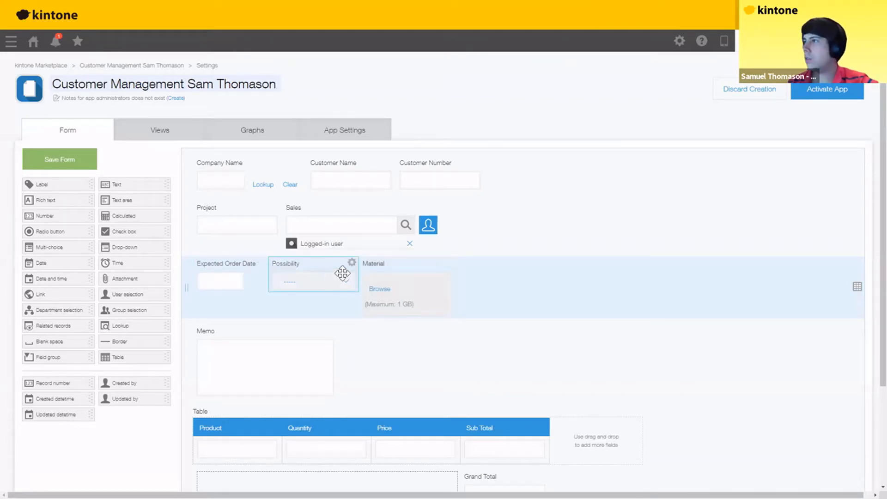
- Set the Possibility drop-down options to A, B, C and D and save
click(351, 262)
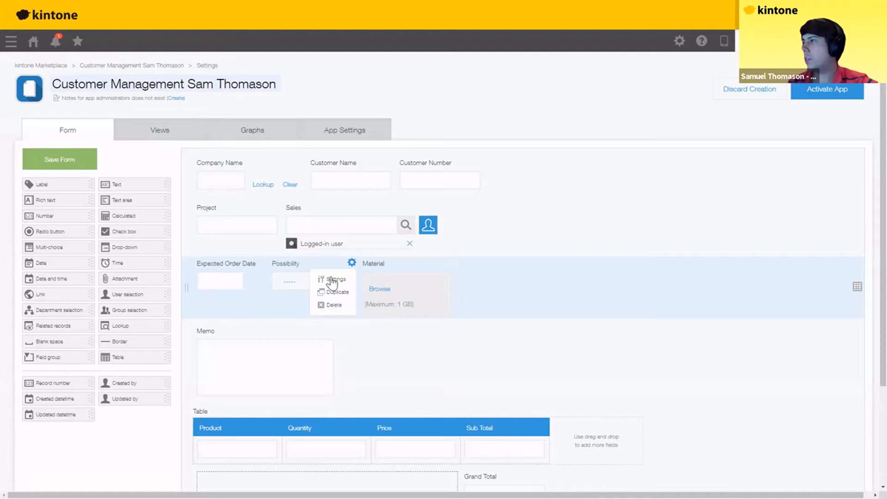
click(332, 280)
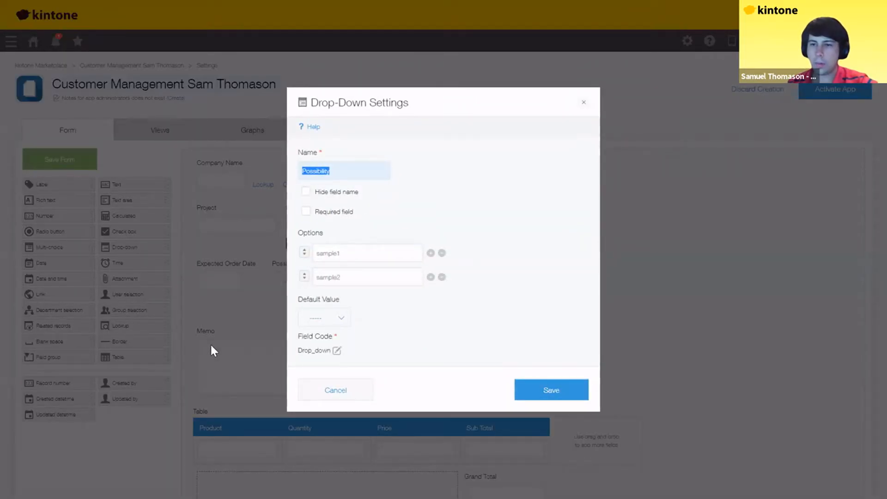
click(317, 260)
text(A)
key(Tab)
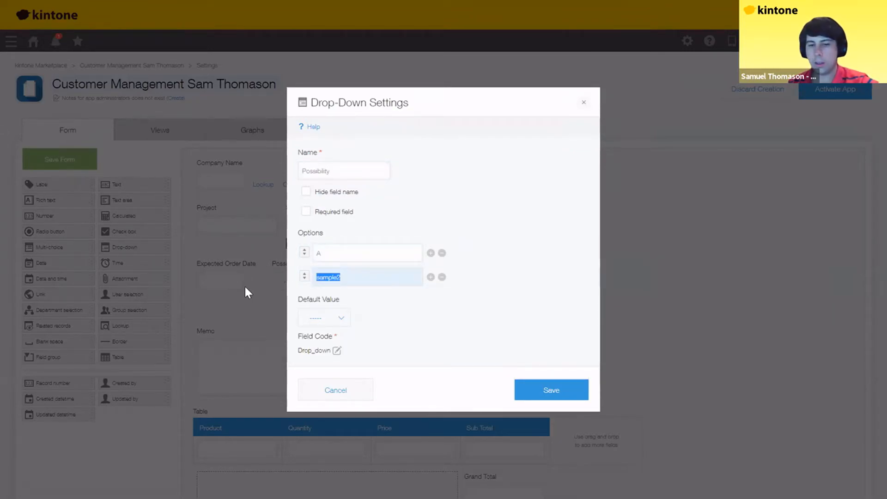
text(B)
click(431, 277)
text(C)
click(430, 301)
text(D)
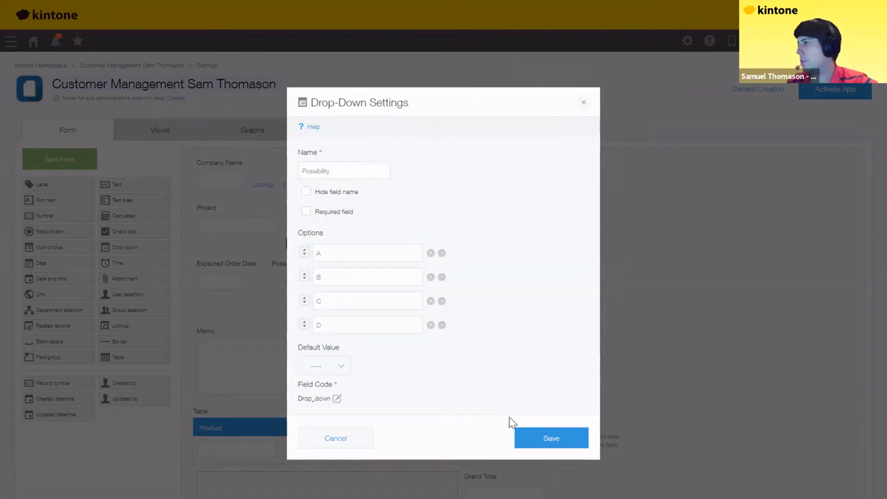
click(540, 439)
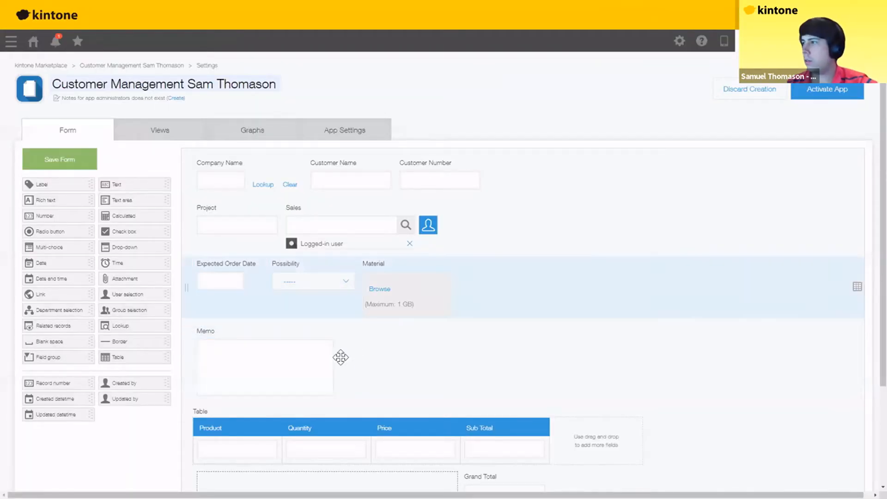
- Drag the Memo field's right edge outward to widen it
drag(335, 360, 411, 305)
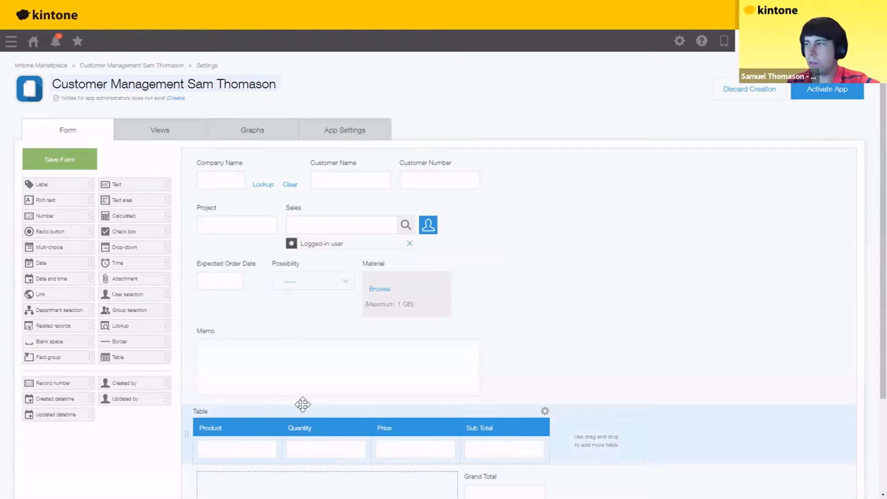
scroll(250, 342, down, 2)
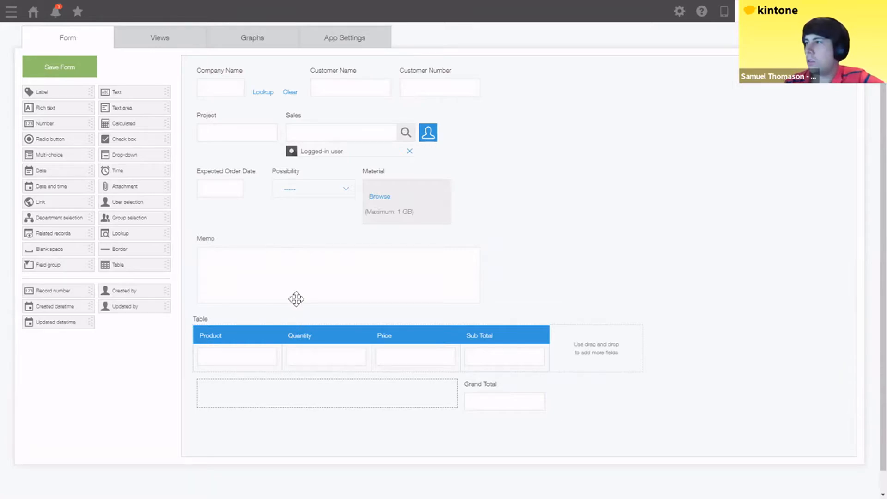
- Give the table's Quantity column the field code quantity
click(364, 333)
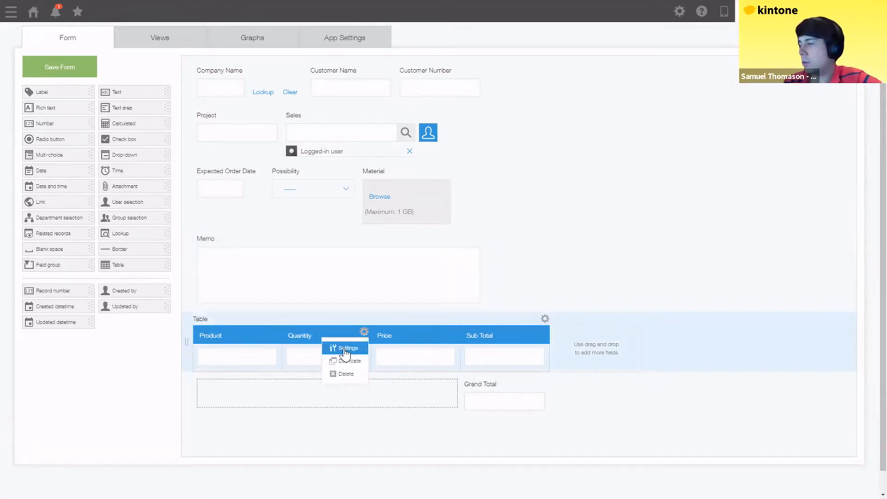
click(344, 347)
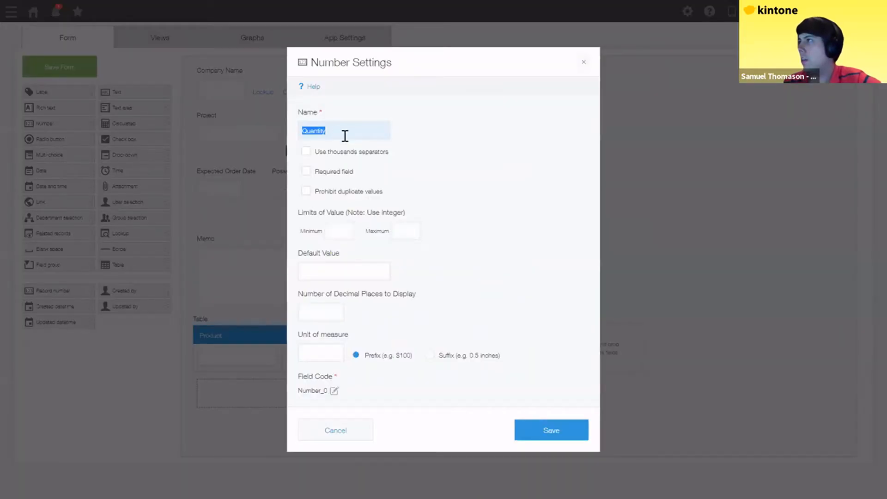
click(344, 136)
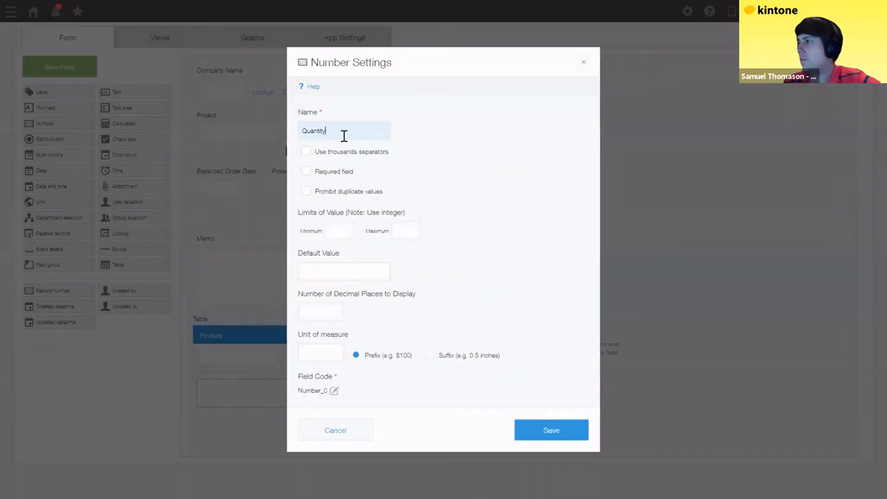
click(334, 391)
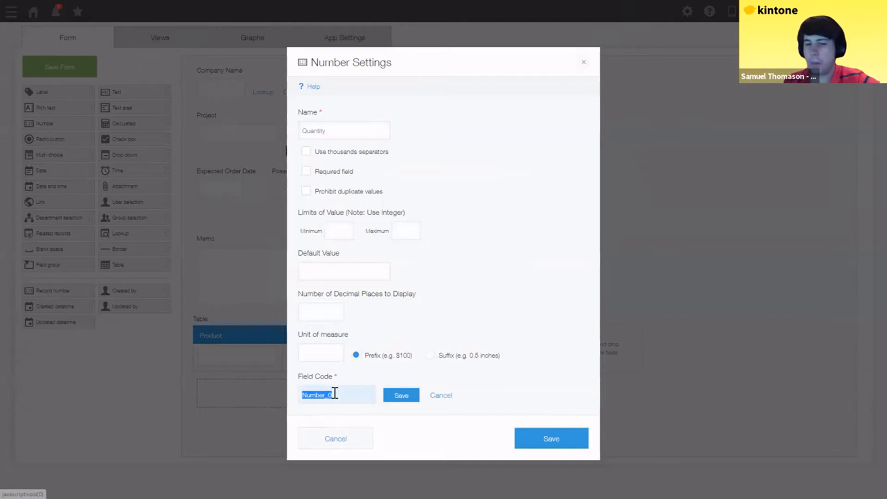
text(quantity)
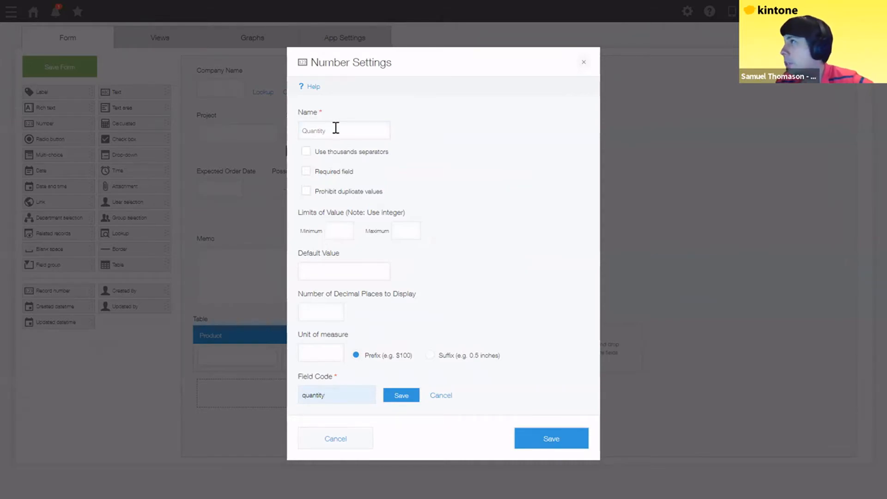
drag(334, 130, 297, 136)
key(ctrl+c)
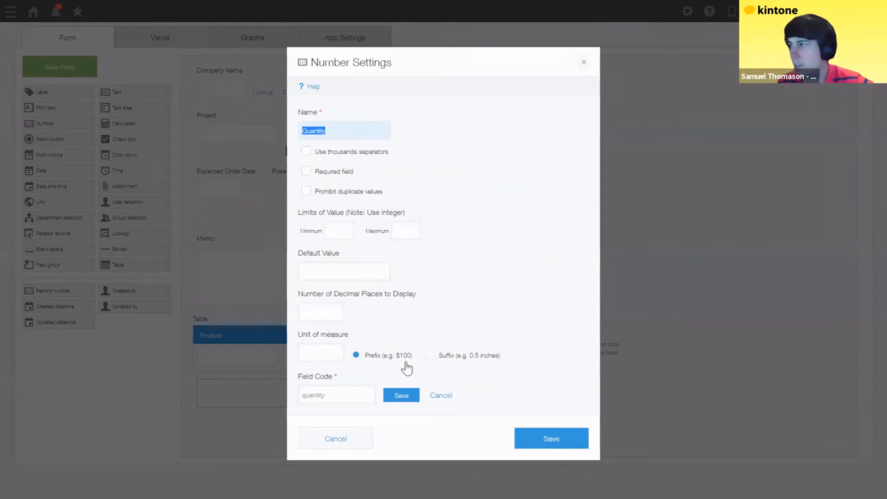
double_click(308, 395)
key(ctrl+v)
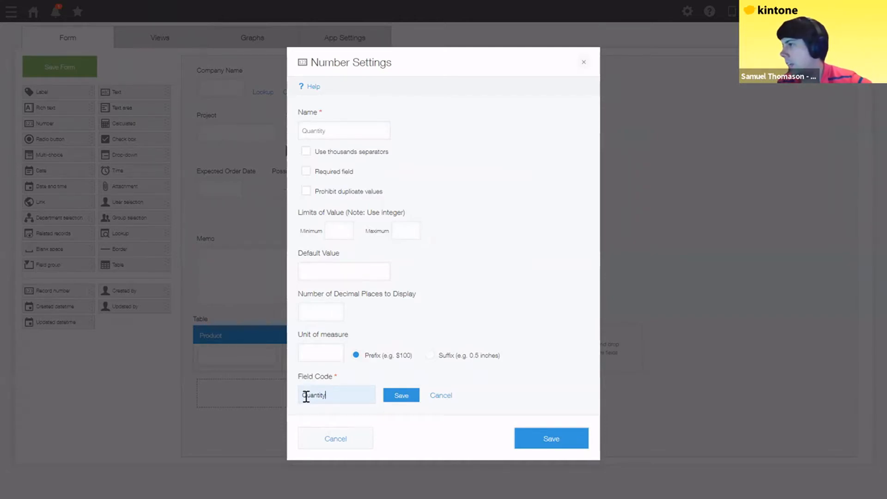
drag(300, 396, 306, 395)
text(q)
click(332, 396)
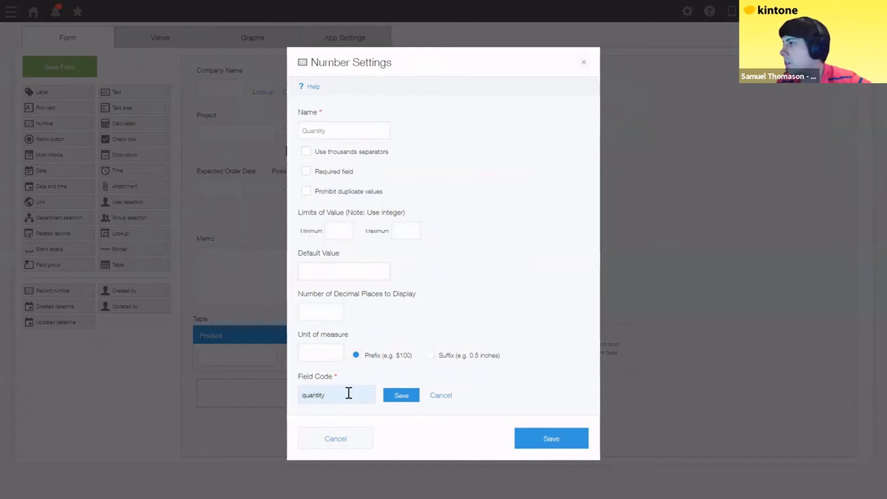
click(399, 396)
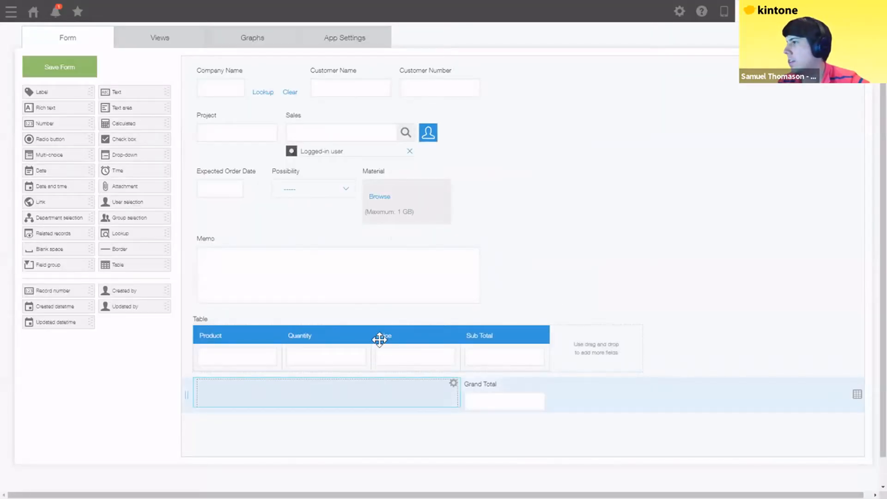
- Save Quantity and give the Price column the field code price
click(453, 332)
click(437, 349)
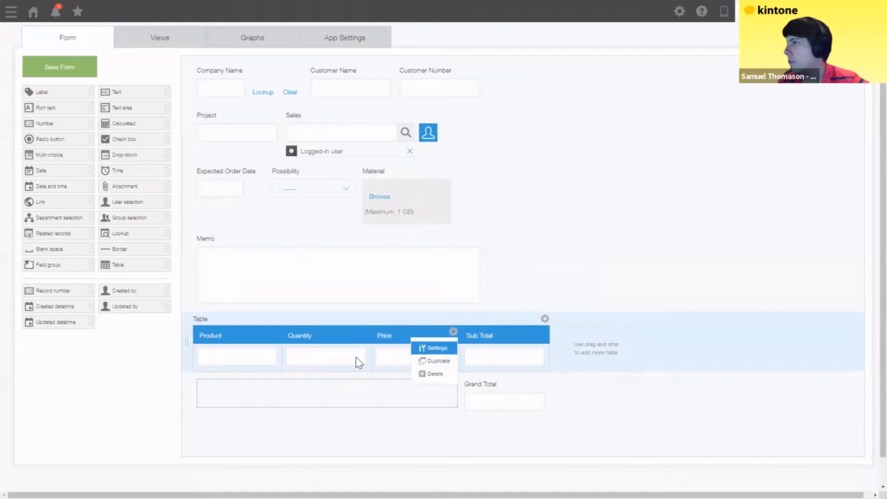
text(price)
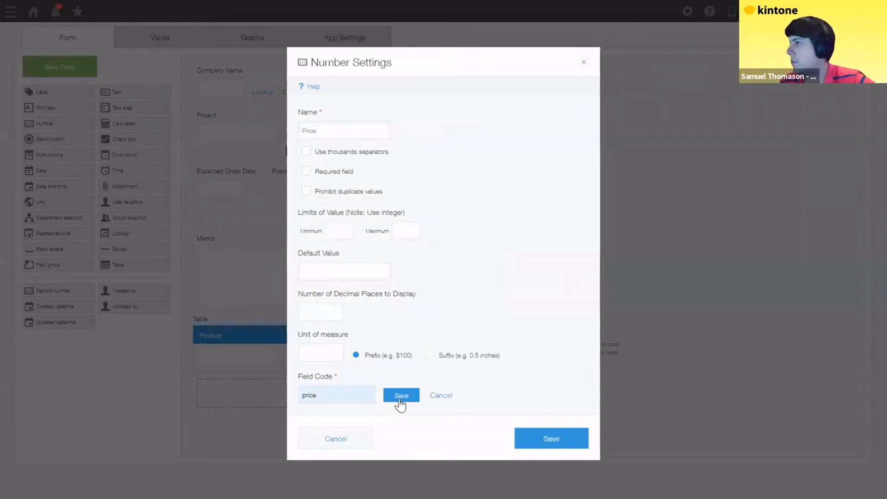
click(400, 396)
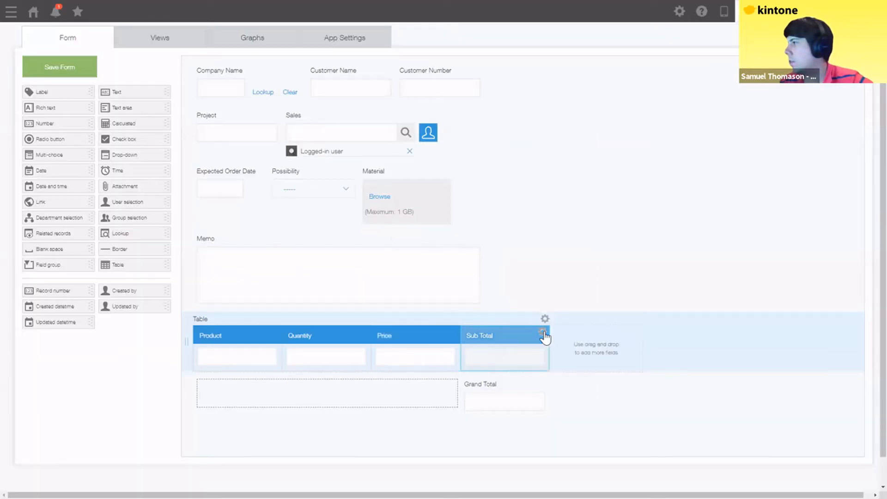
click(543, 332)
click(525, 349)
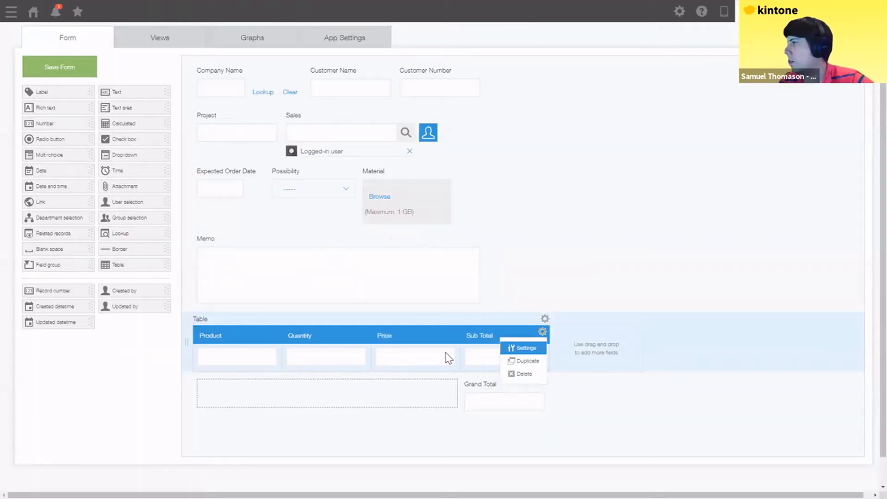
- Change the Sub Total field code to subtotal and save
click(312, 412)
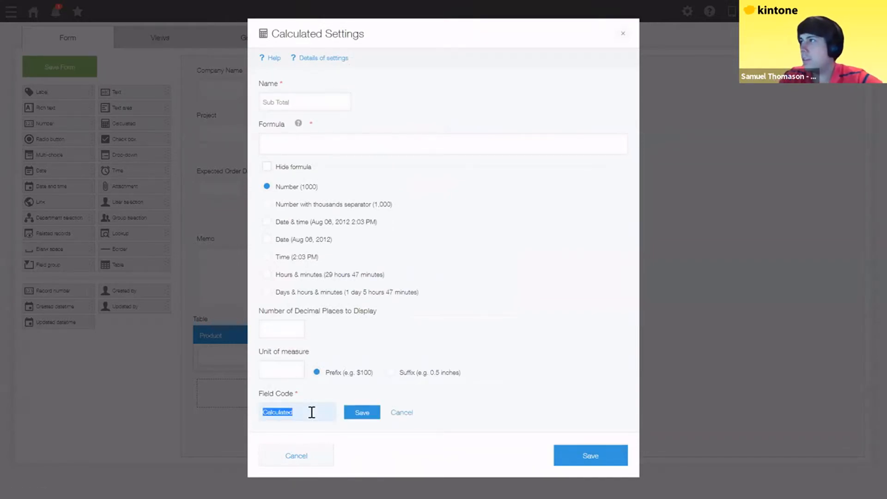
text(subtotal)
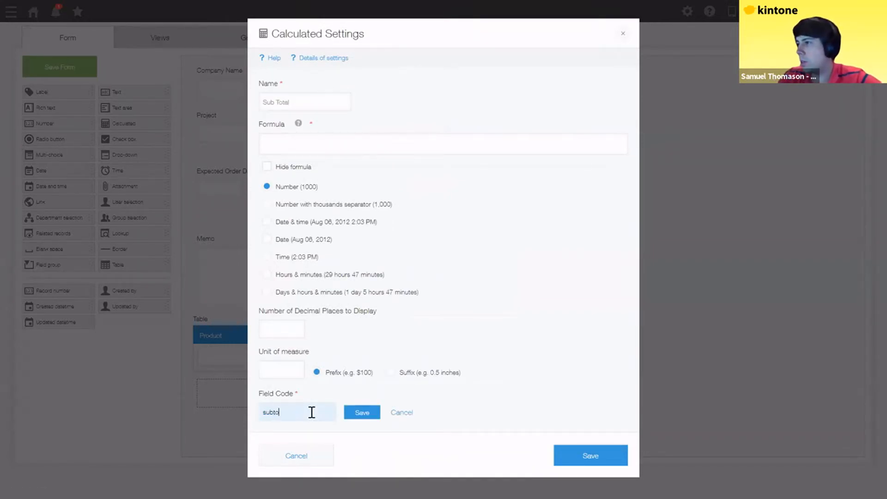
click(365, 422)
click(586, 453)
- Change the Grand Total field code to grandtotal and save
click(543, 383)
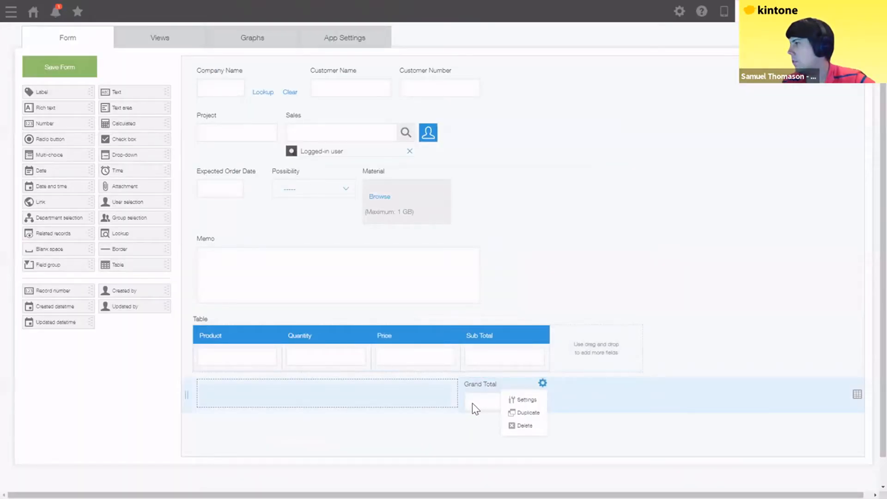
click(523, 398)
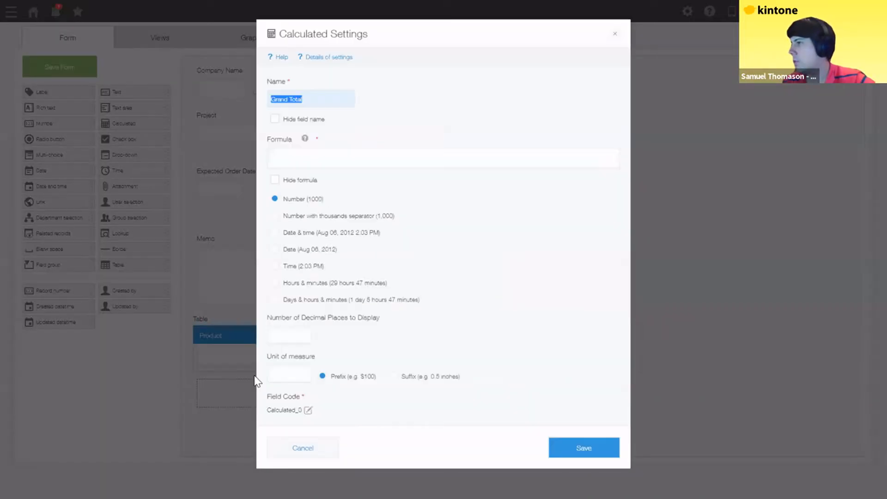
click(302, 418)
text(g)
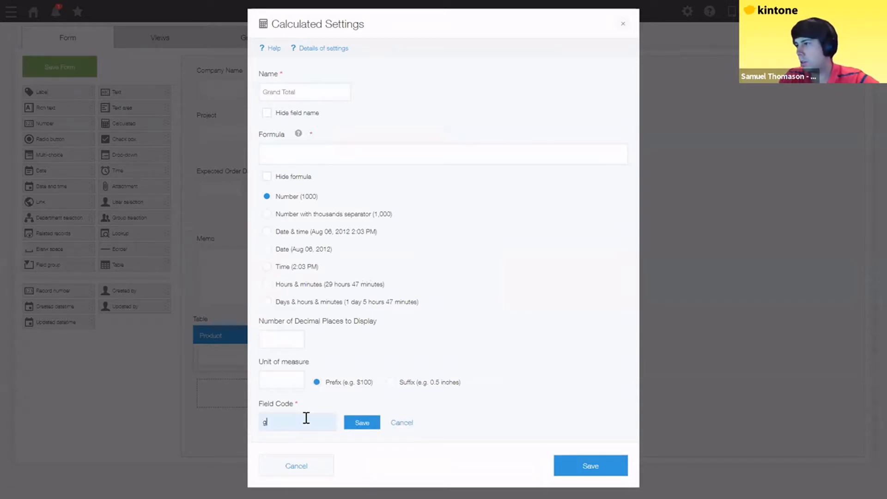
text(randtotal)
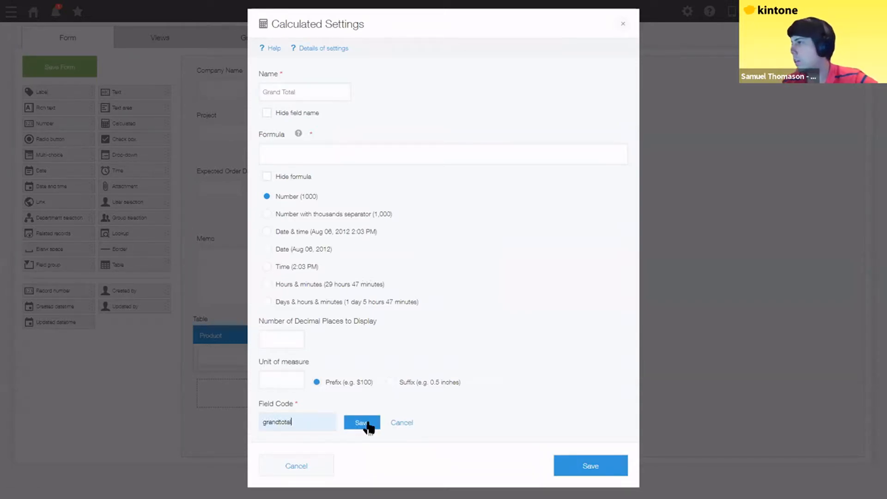
click(365, 422)
click(587, 468)
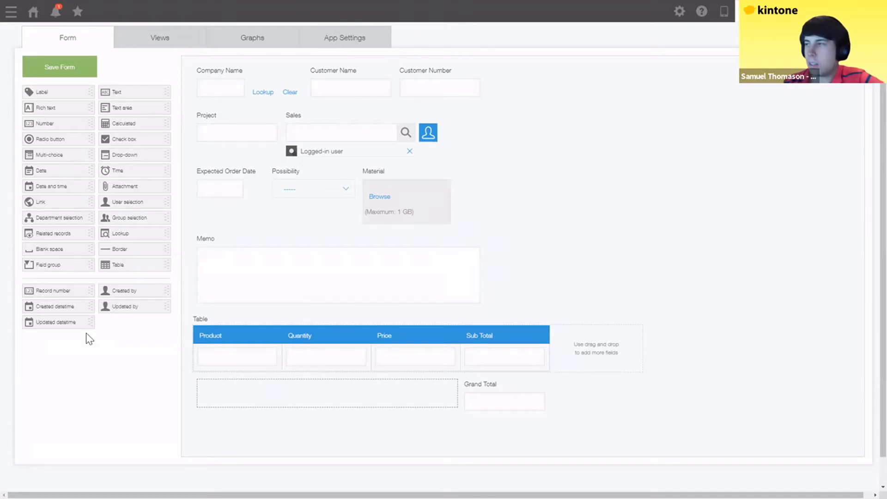
- Enter the Sub Total calculation formula price*quantity
click(543, 334)
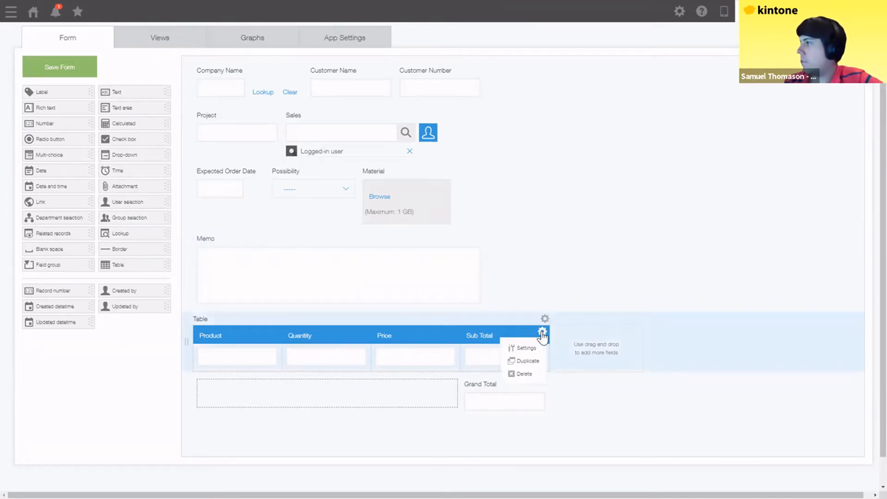
click(517, 350)
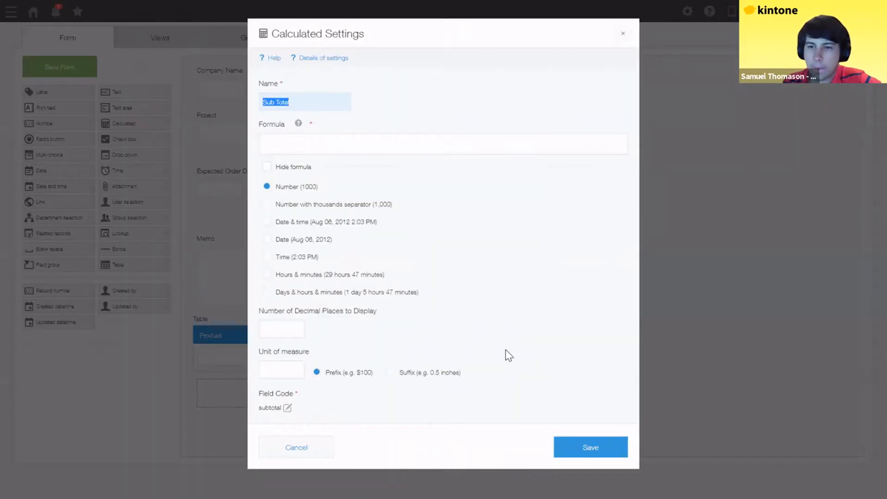
click(300, 152)
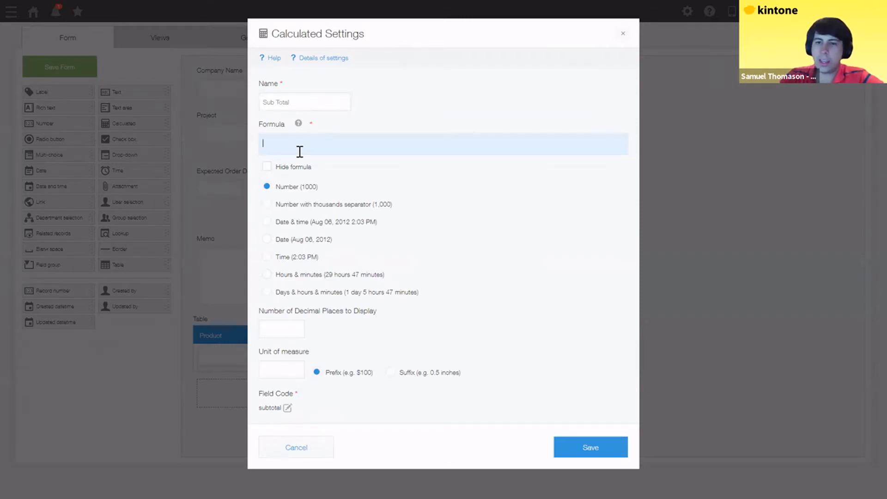
text(pri)
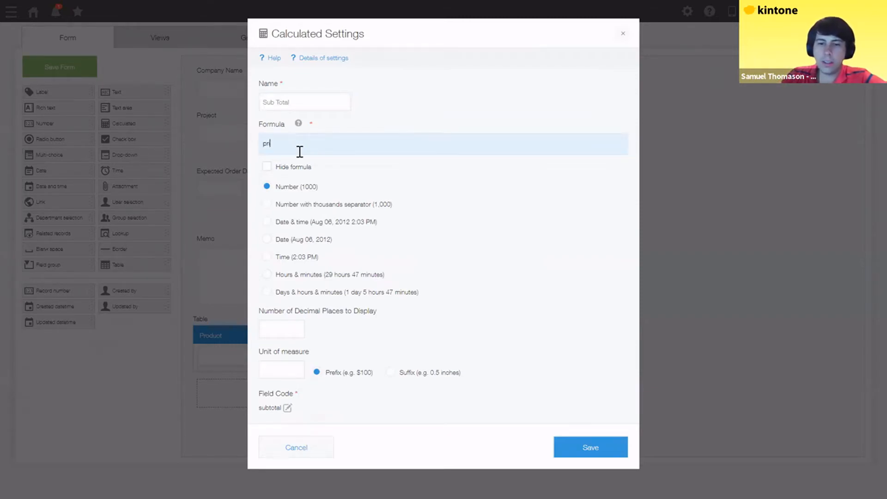
text(ce&)
key(BackSpace)
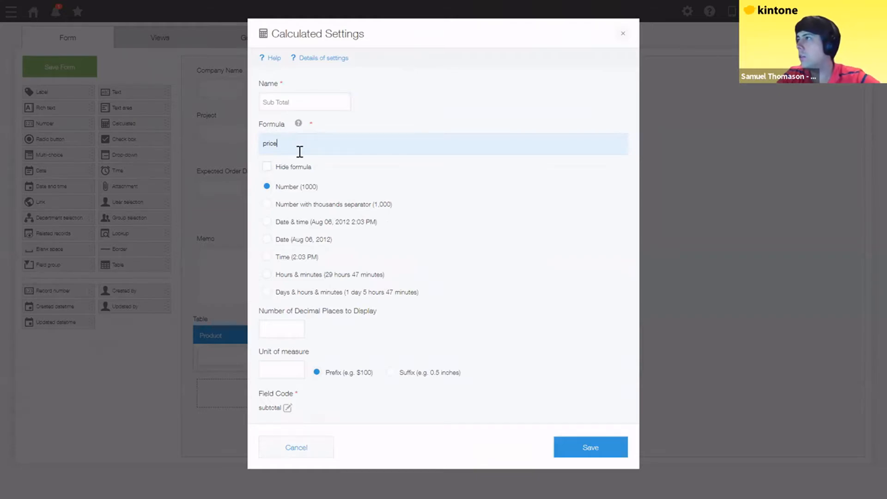
text(^)
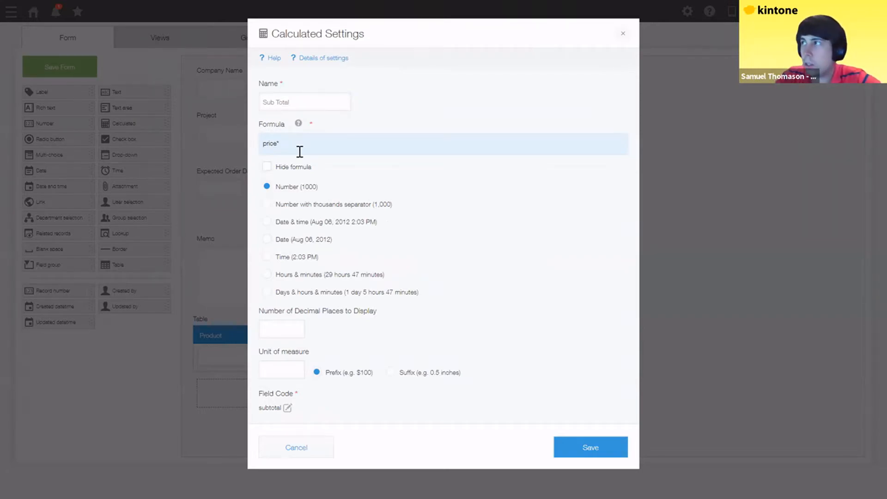
text(quantit)
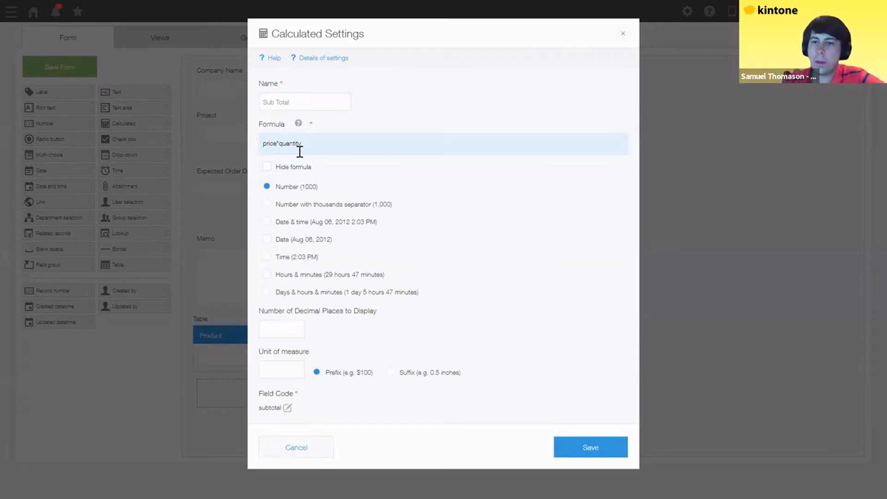
text(y)
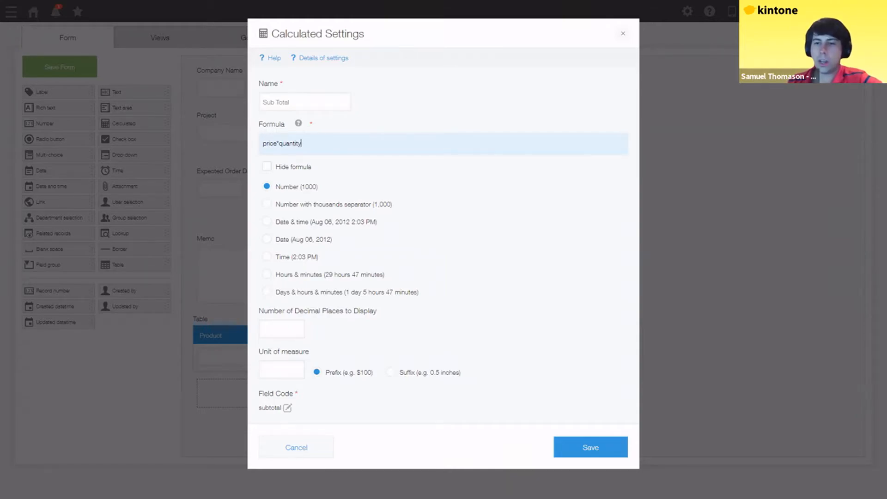
click(299, 125)
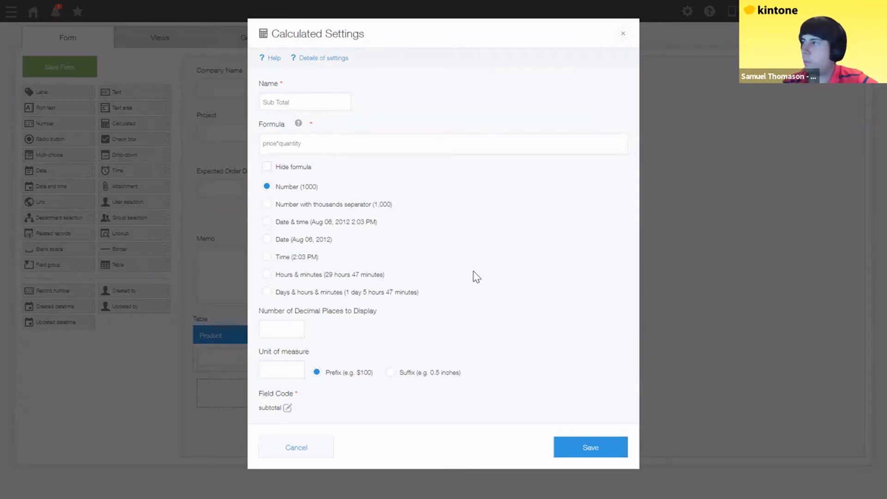
- Display Sub Total with thousands separators and a $ prefix, then save
click(267, 204)
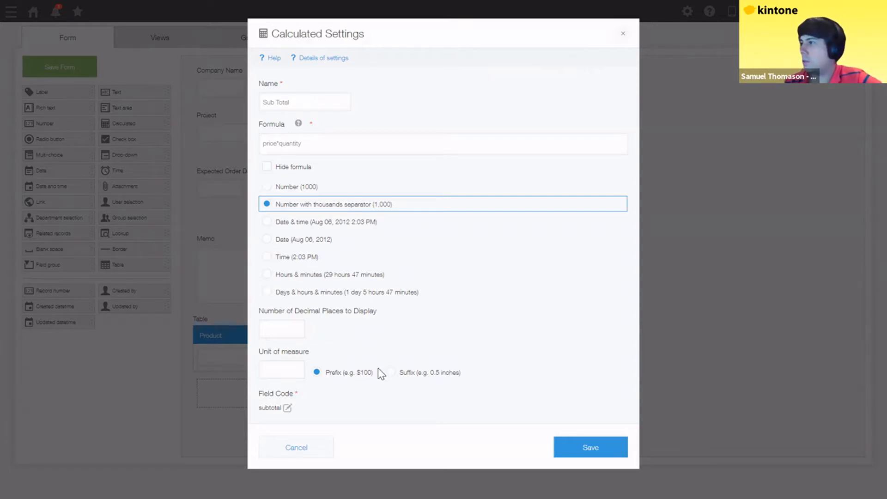
click(287, 368)
text($)
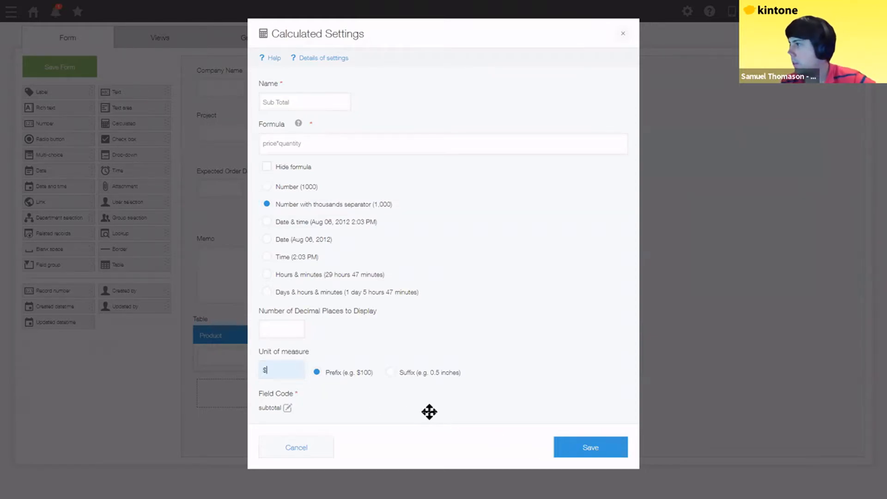
key(Return)
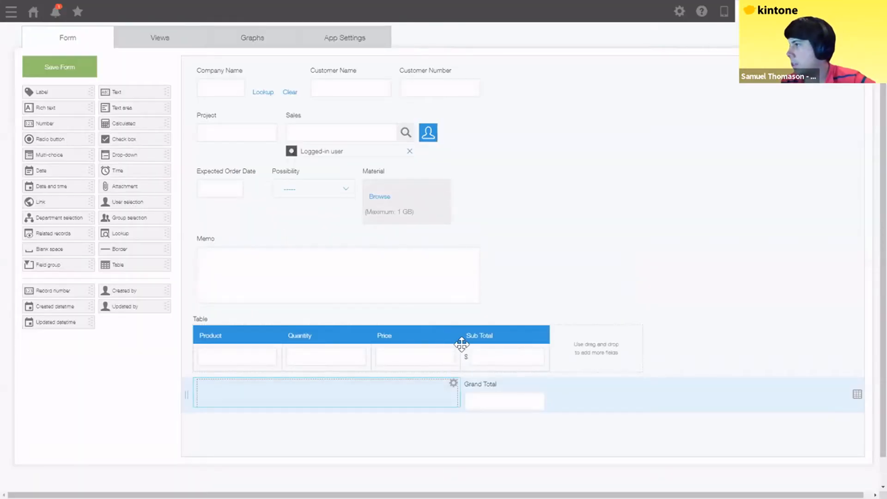
- Add a $ prefix unit to the table's Price column and save
click(453, 331)
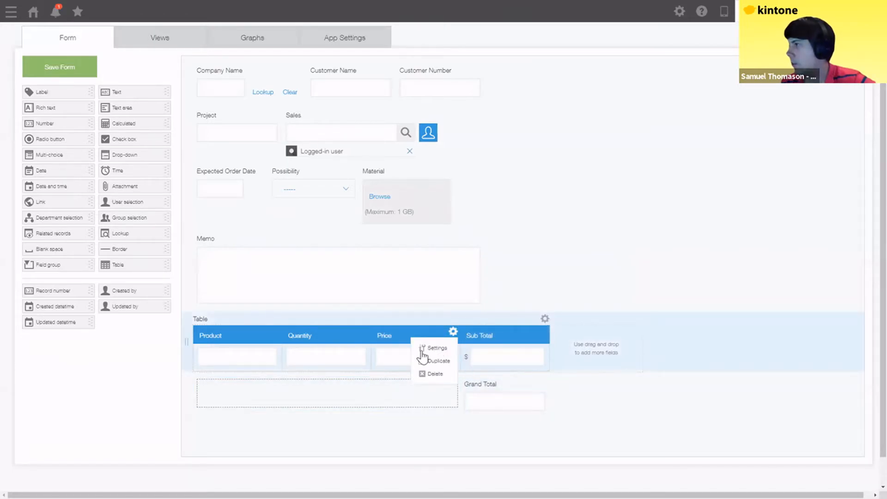
click(428, 348)
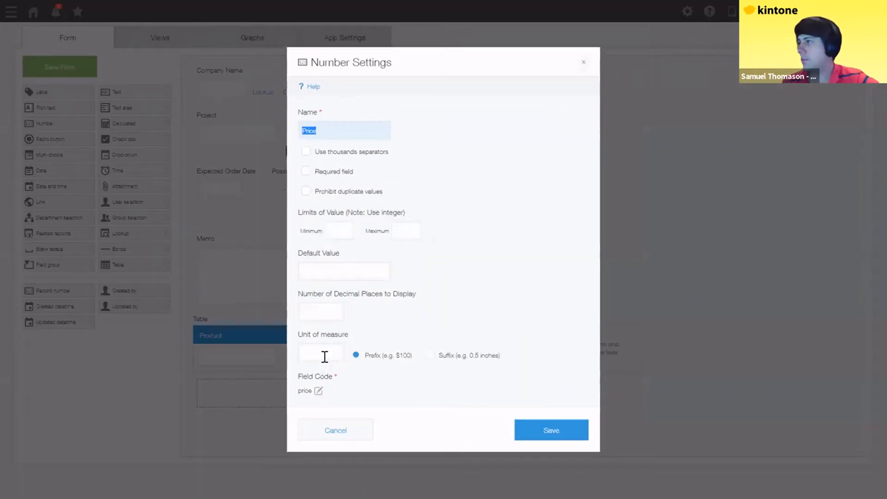
click(325, 357)
text($)
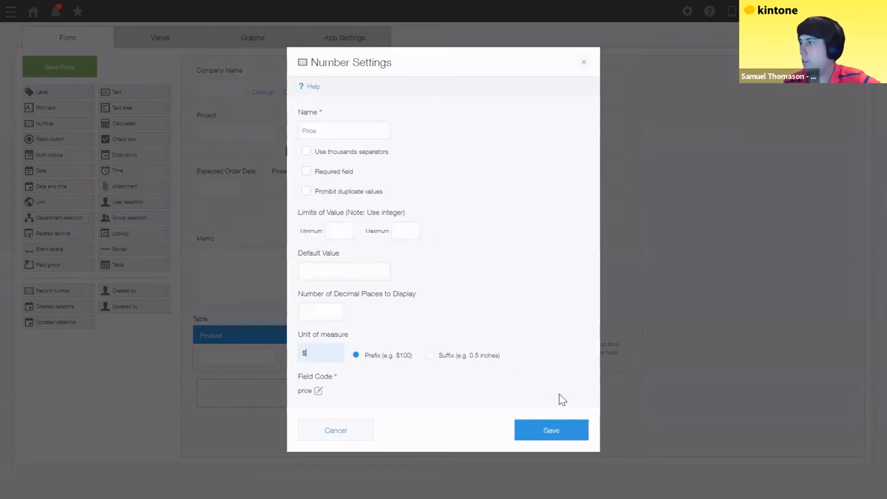
click(551, 430)
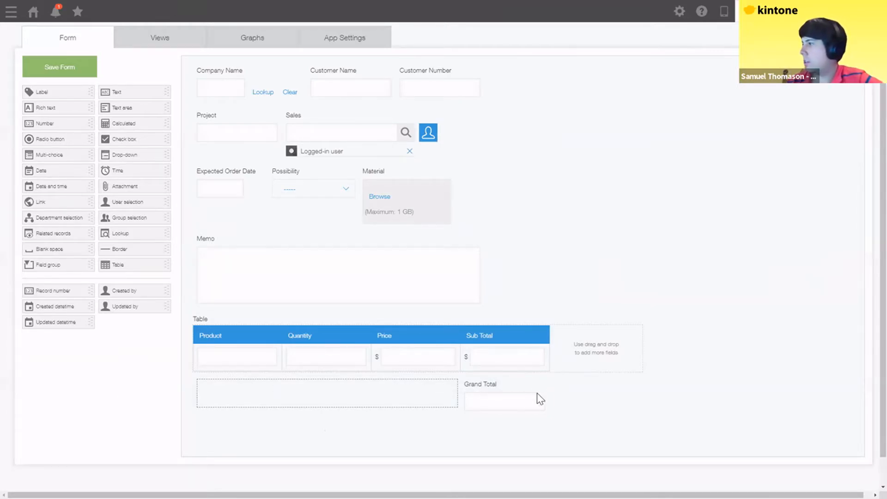
- Set the Grand Total formula to SUM(subtotal), adapted from the SUM(A) example
click(543, 382)
click(526, 398)
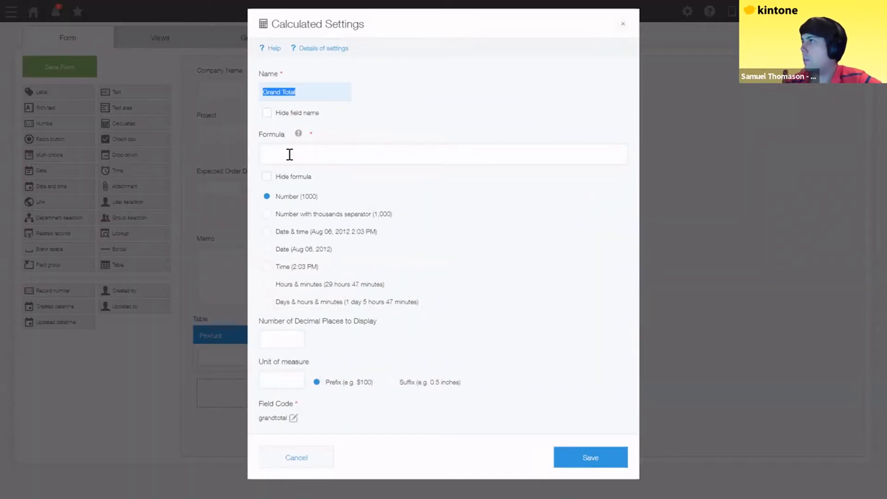
click(289, 155)
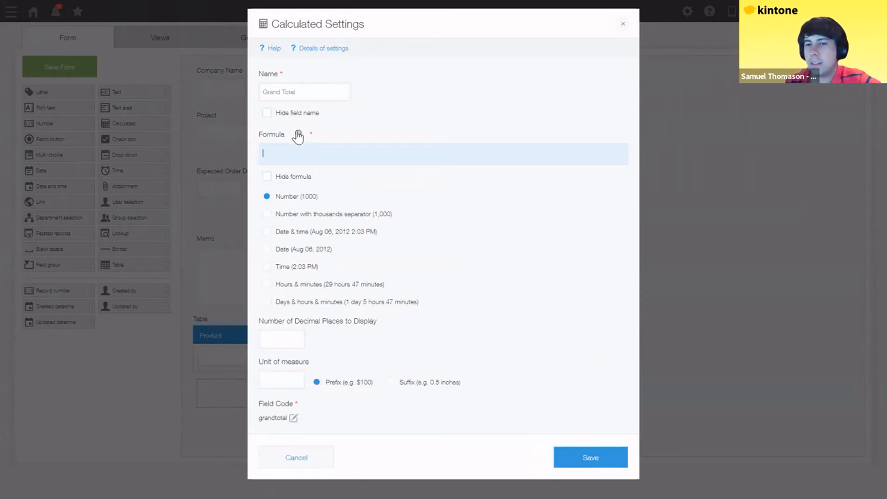
click(298, 135)
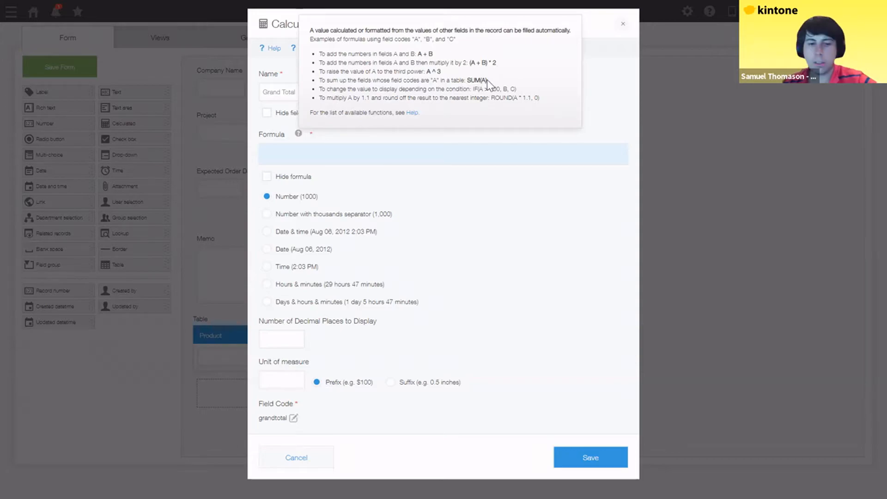
drag(487, 81, 467, 81)
key(ctrl+c)
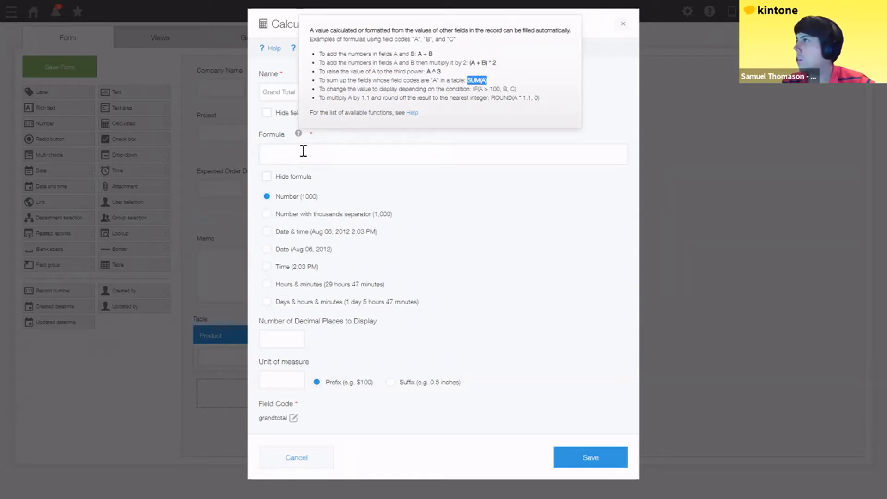
click(273, 154)
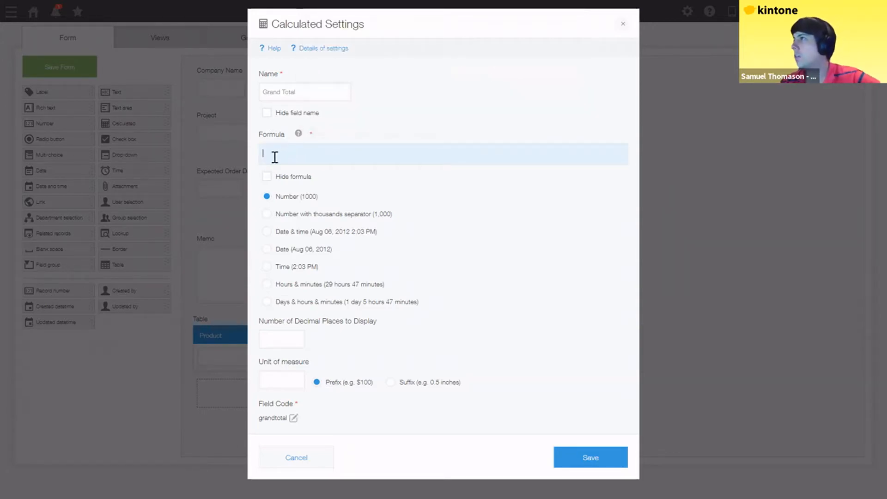
key(ctrl+v)
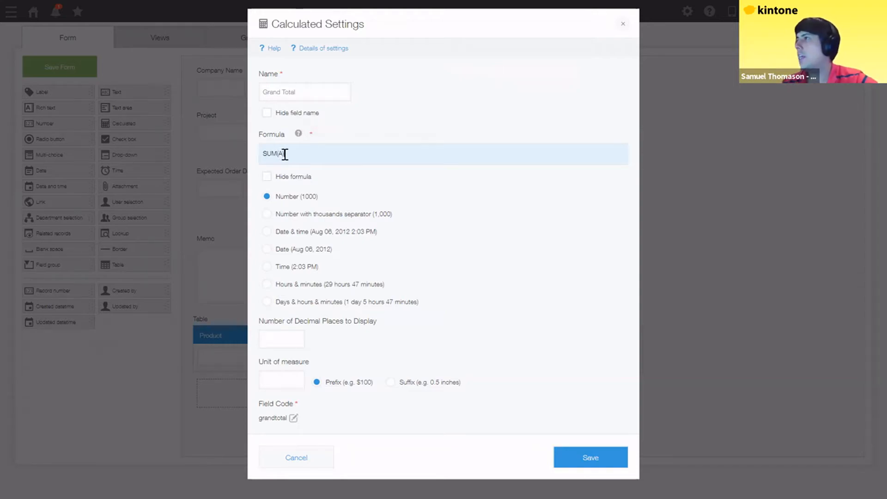
key(shift+Right)
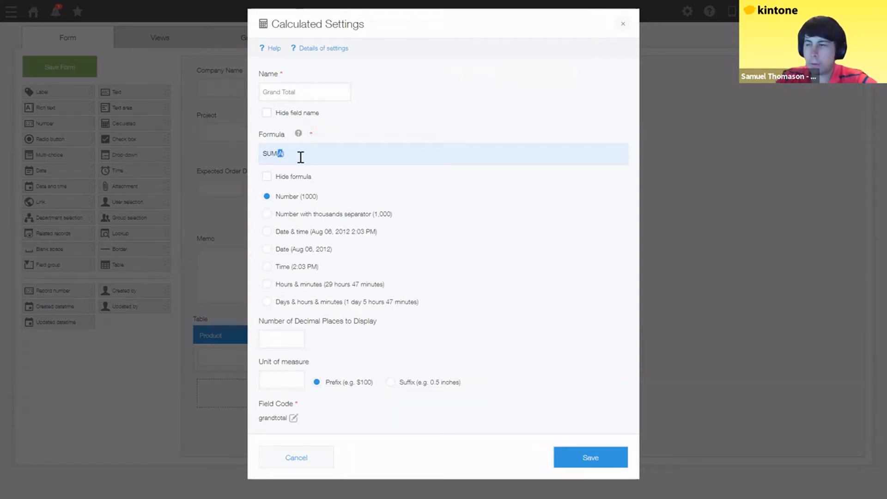
text(subtotal)
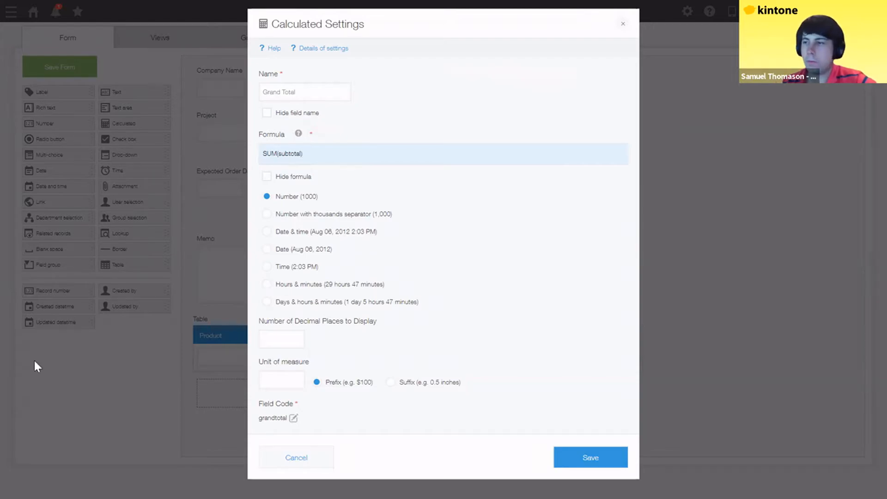
- Format Grand Total with thousands separators and a 'dollarydoos' suffix unit, then save
click(267, 215)
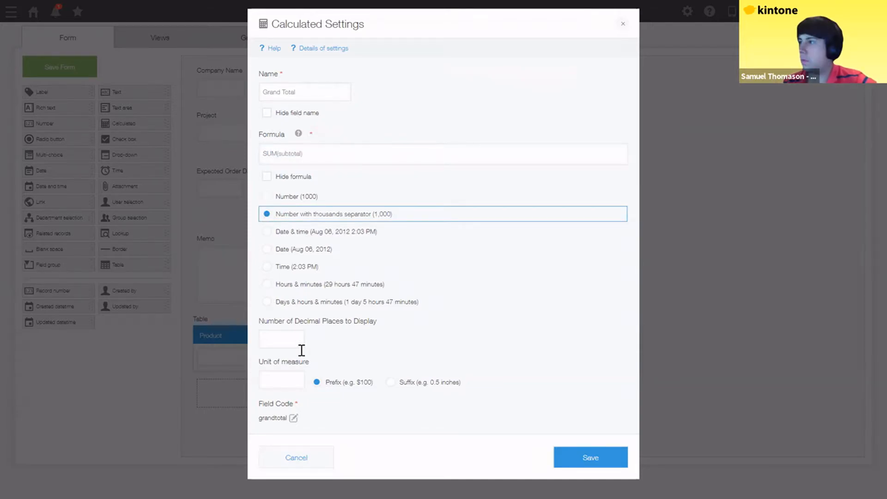
click(275, 380)
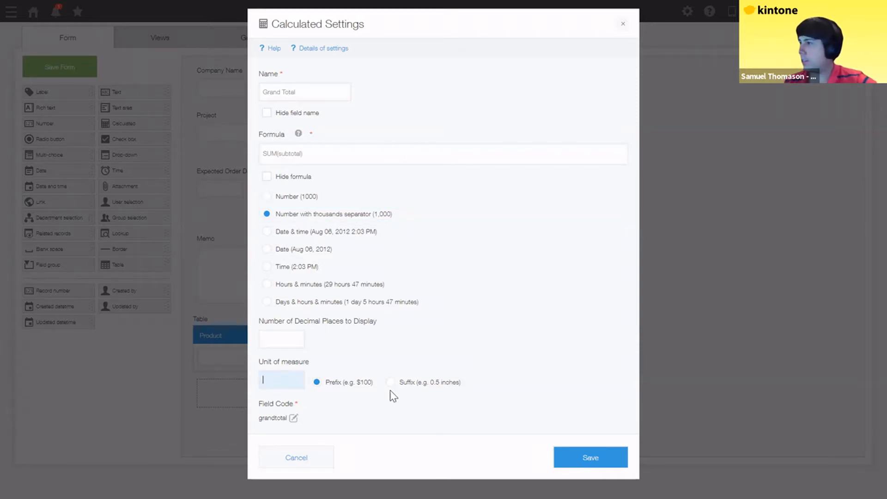
key(Tab)
key(Right)
click(281, 379)
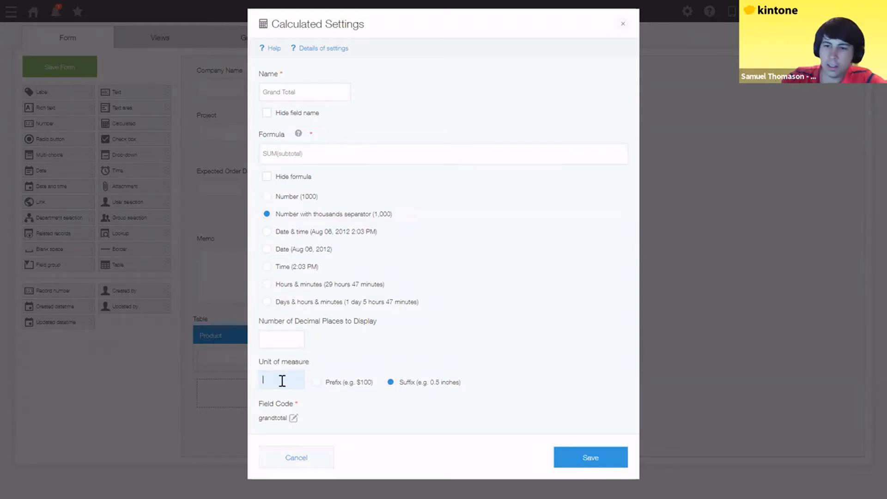
text(dollarydoos)
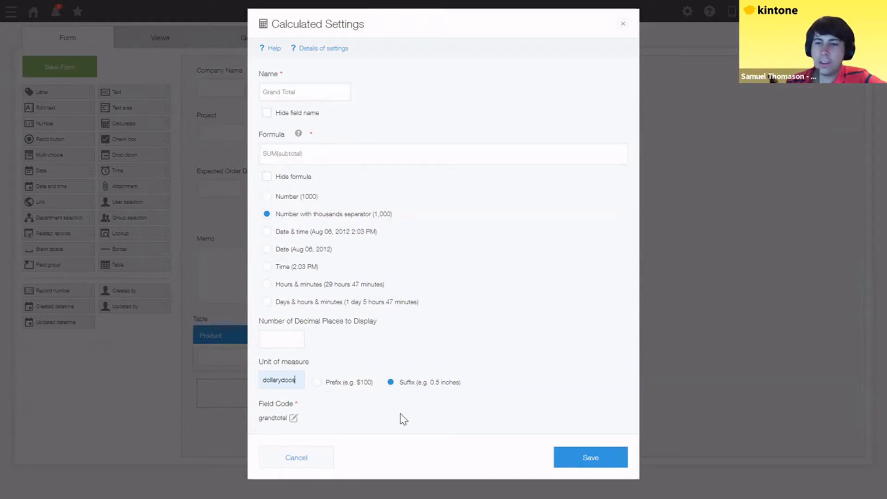
click(585, 460)
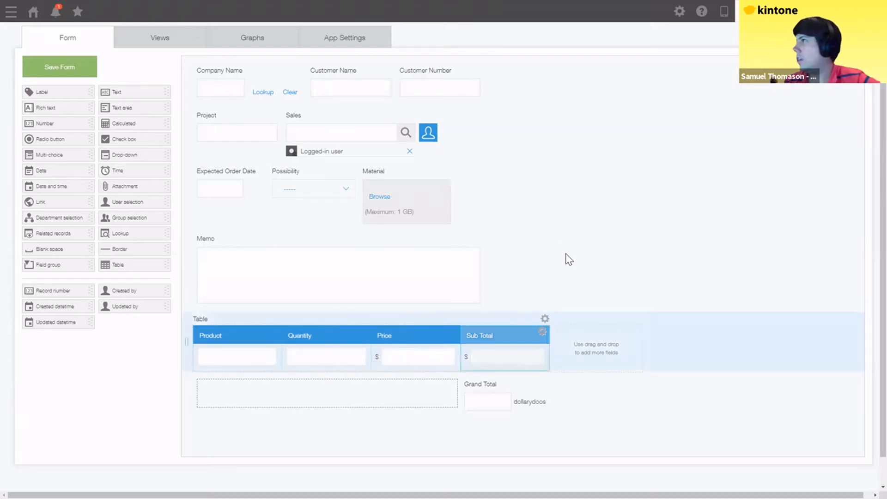
- Save the form layout, activate the app with OK, and open a blank new record
scroll(520, 265, down, 1)
scroll(133, 182, up, 3)
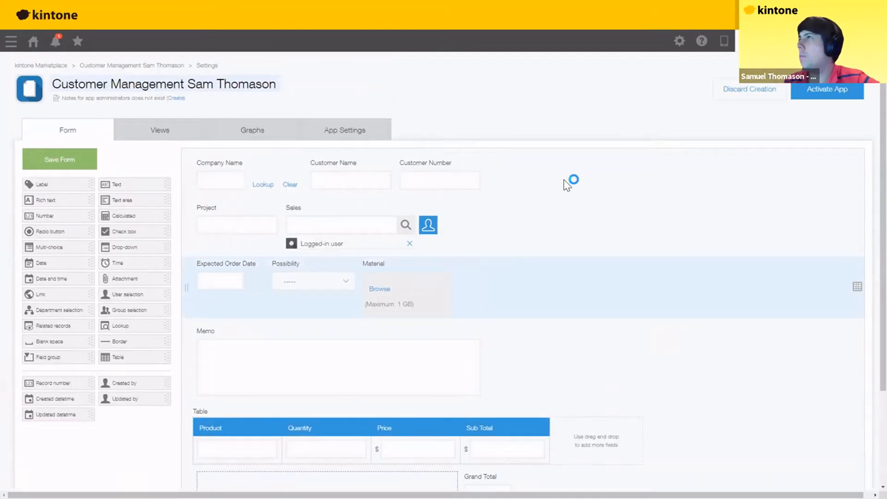
click(811, 92)
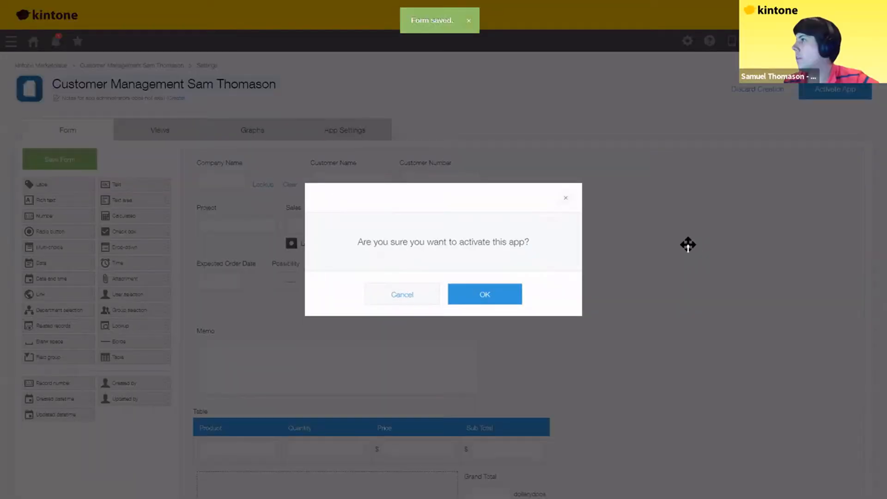
click(485, 294)
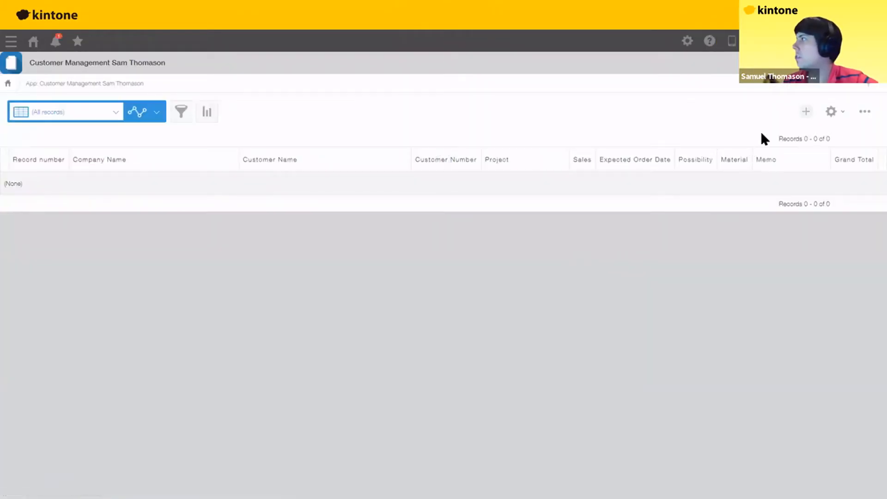
click(807, 111)
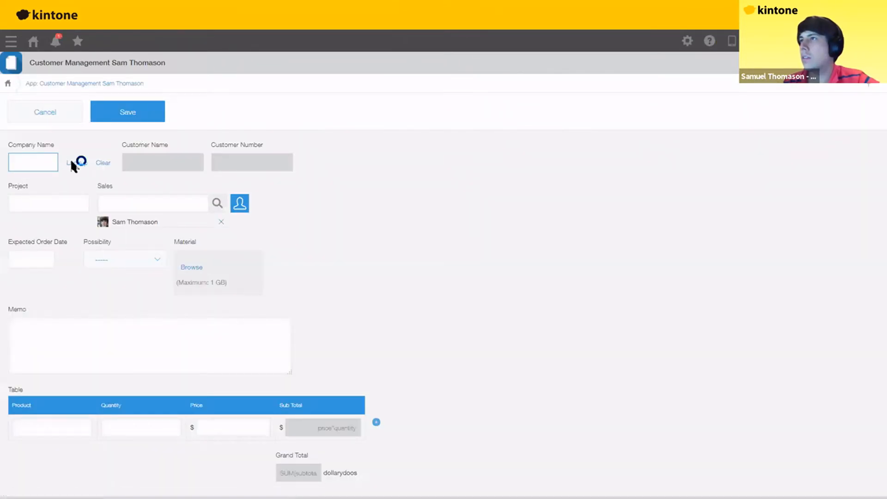
- Look up Smith foundation as the company and enter project name Artemis
click(73, 160)
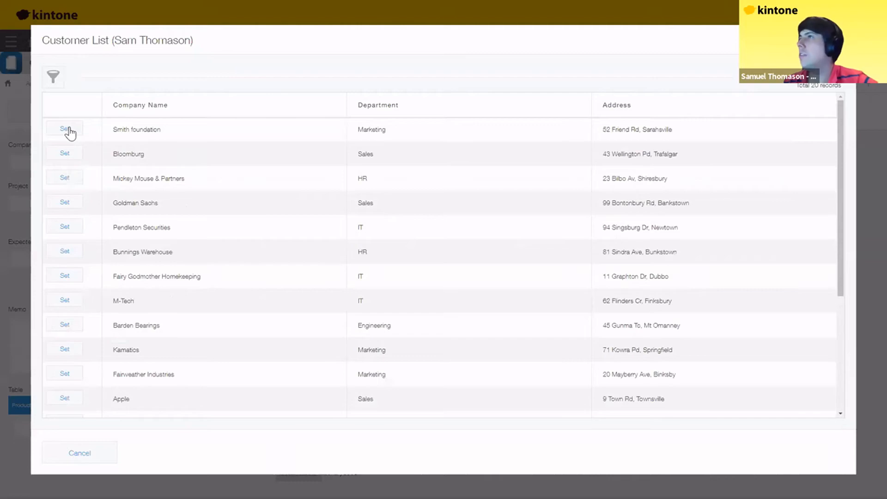
click(65, 129)
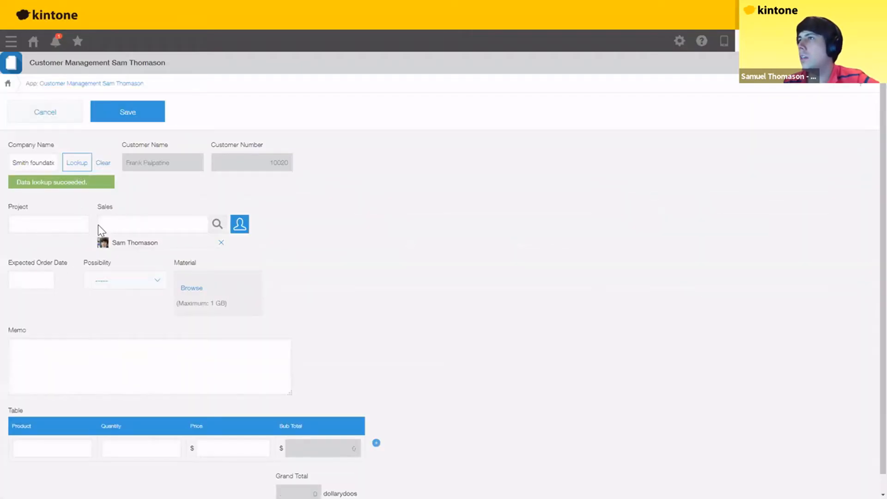
click(56, 226)
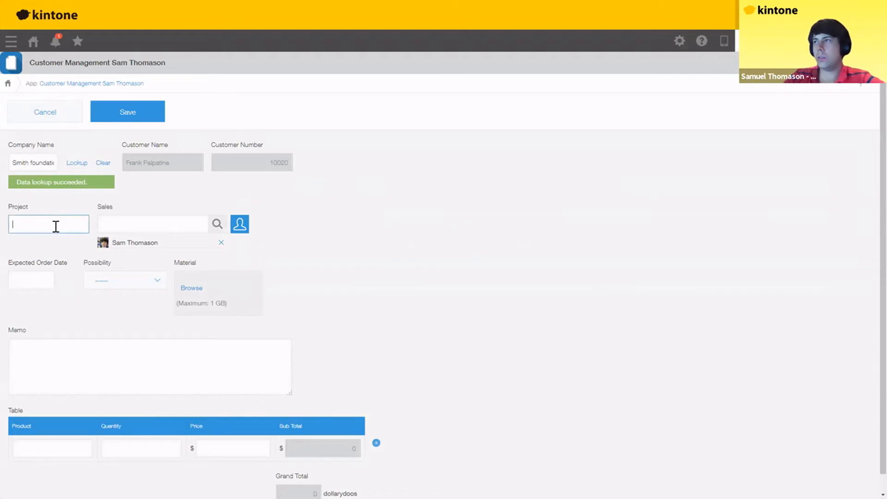
text(Artemis)
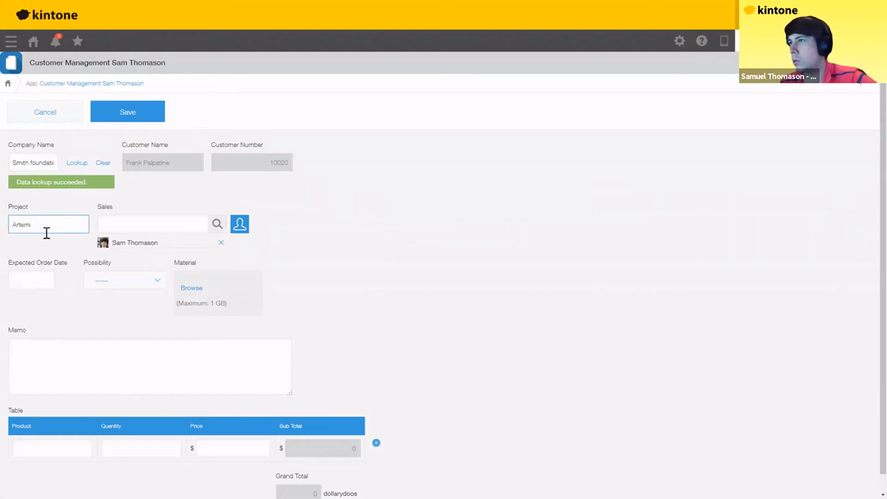
- Set the expected order date to 03/23/2023 and the possibility to B
click(28, 283)
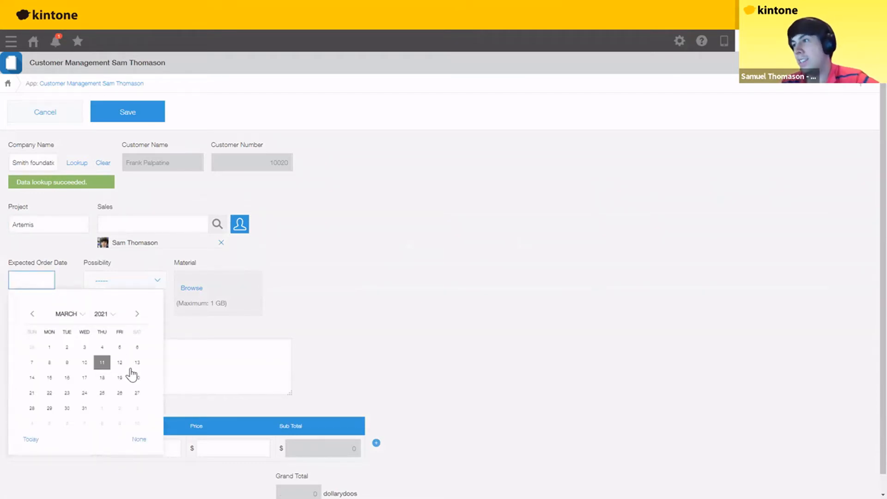
click(104, 313)
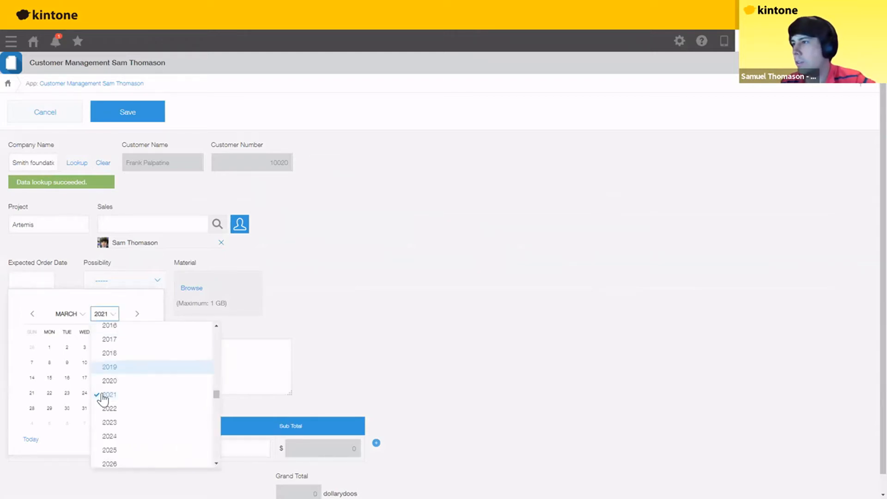
click(108, 420)
click(102, 393)
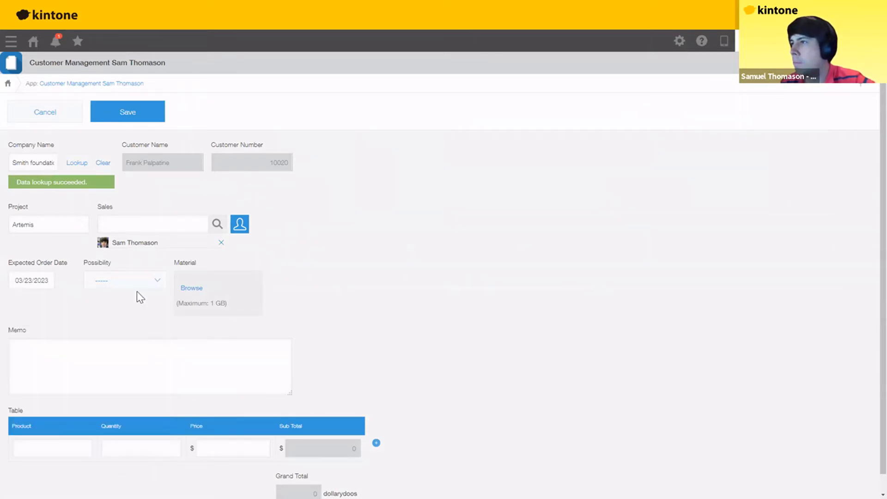
click(157, 280)
click(103, 328)
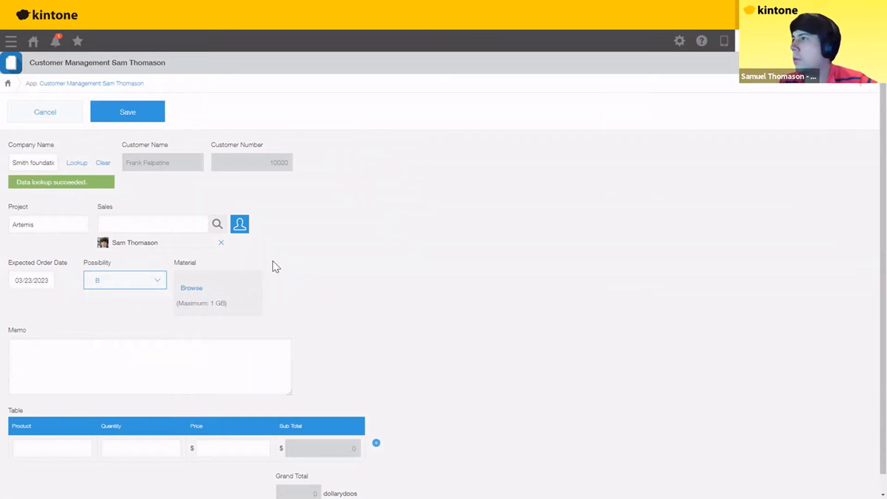
- Attach kintone_Flyer_en.pdf as the record's material
click(191, 288)
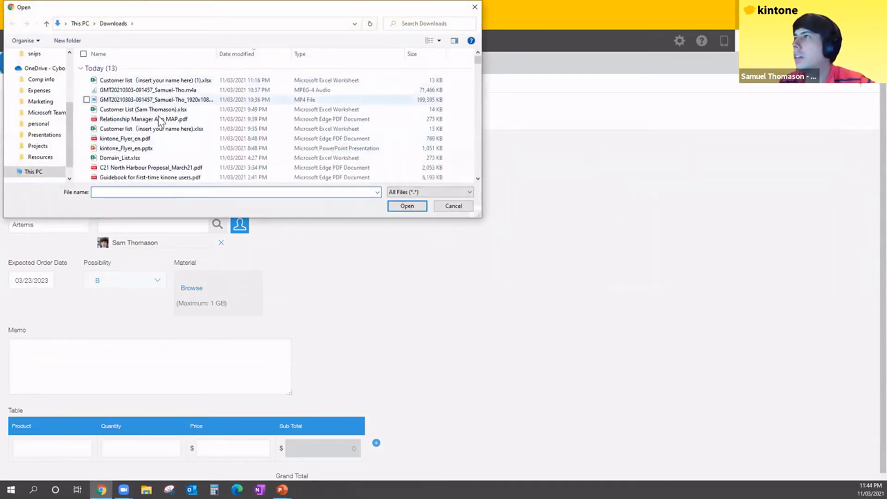
click(125, 139)
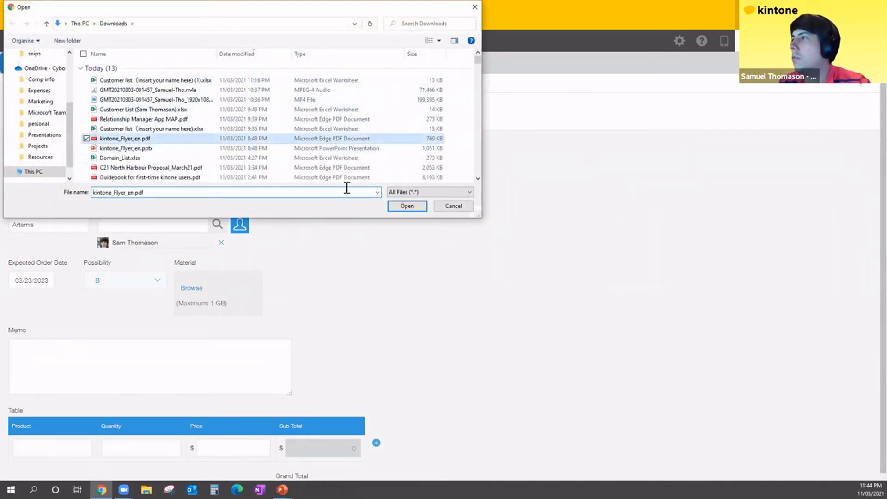
click(407, 206)
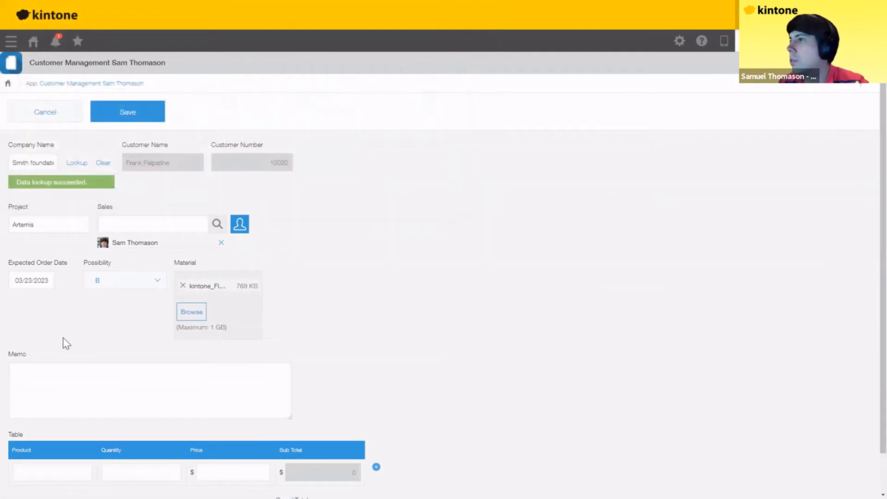
- Write the memo 'Initiate artemis project phase 0!!'
scroll(64, 337, down, 1)
click(66, 330)
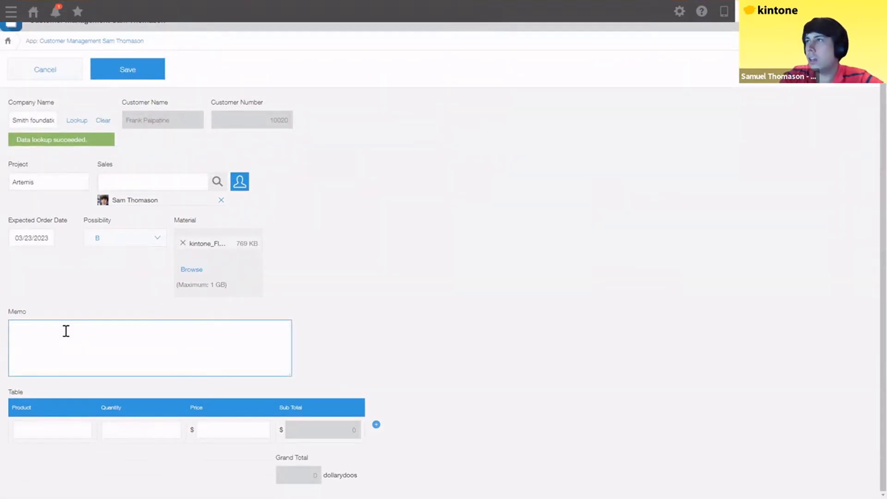
text(Ini)
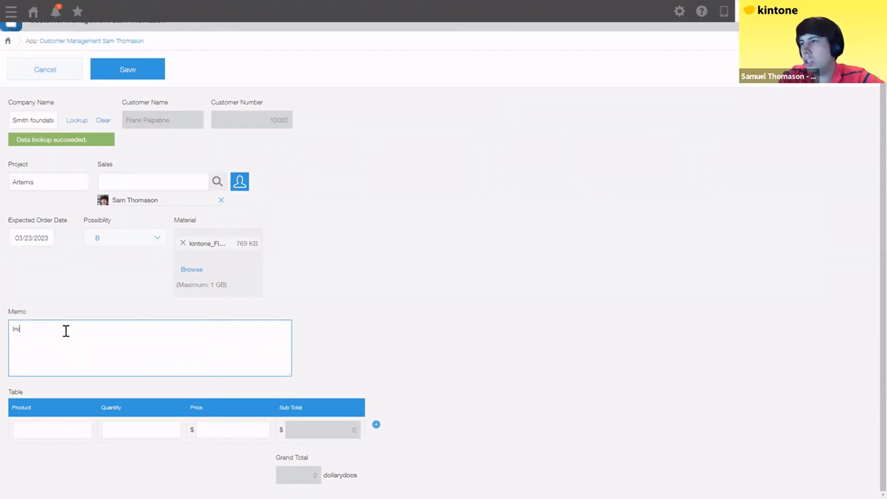
text(tiate a)
key(BackSpace)
text(artemis )
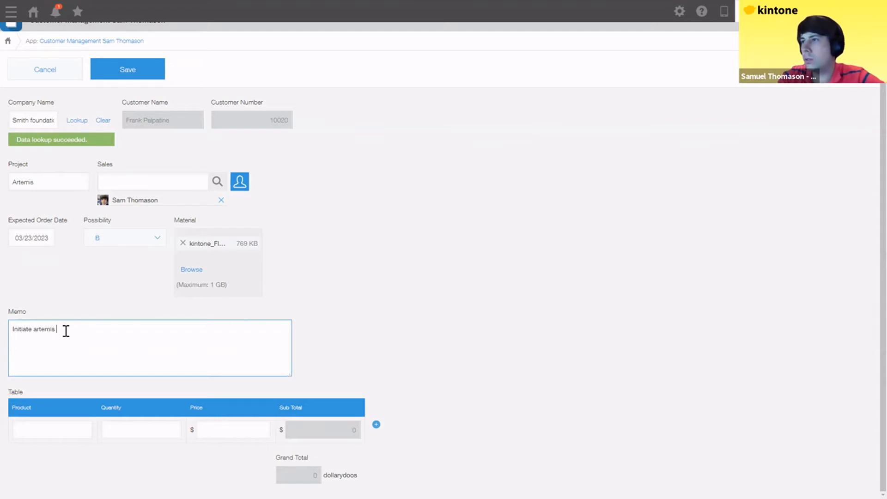
text(project)
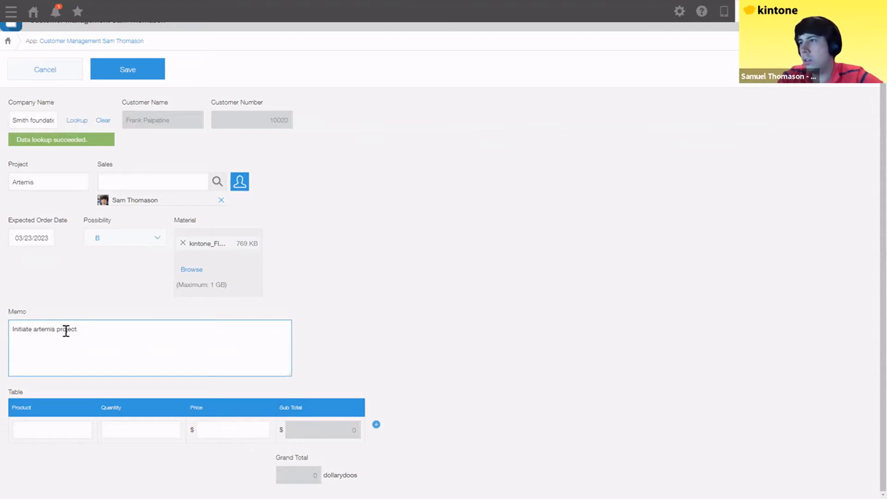
text( ph)
key(BackSpace)
text(hase 0!!)
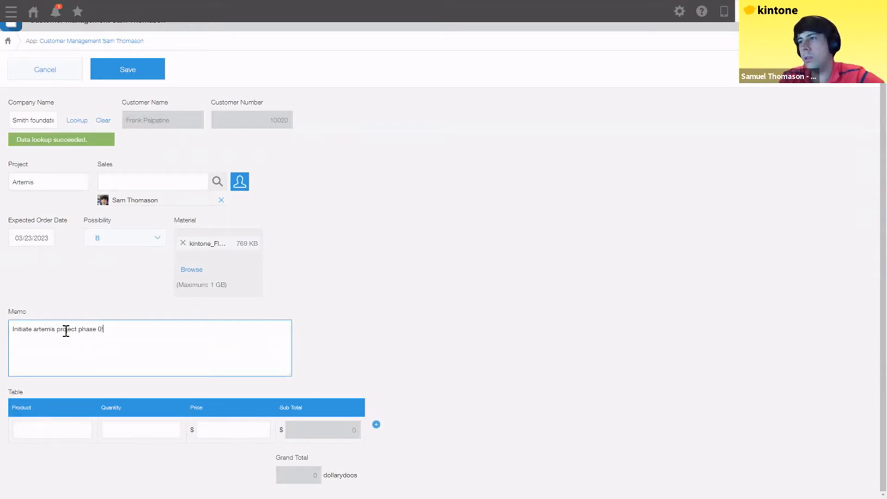
- Enter the first product row: rockets boosters, quantity 5, price 10000000
click(51, 433)
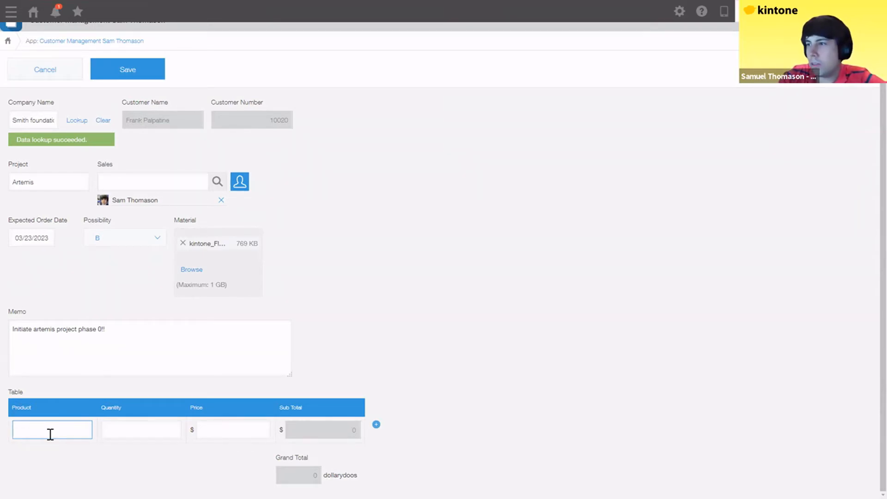
text(ro)
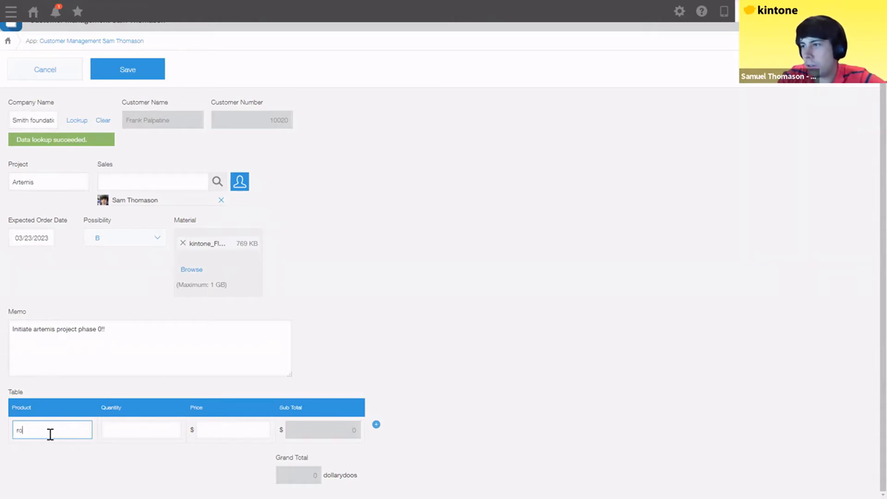
text(ckets bo)
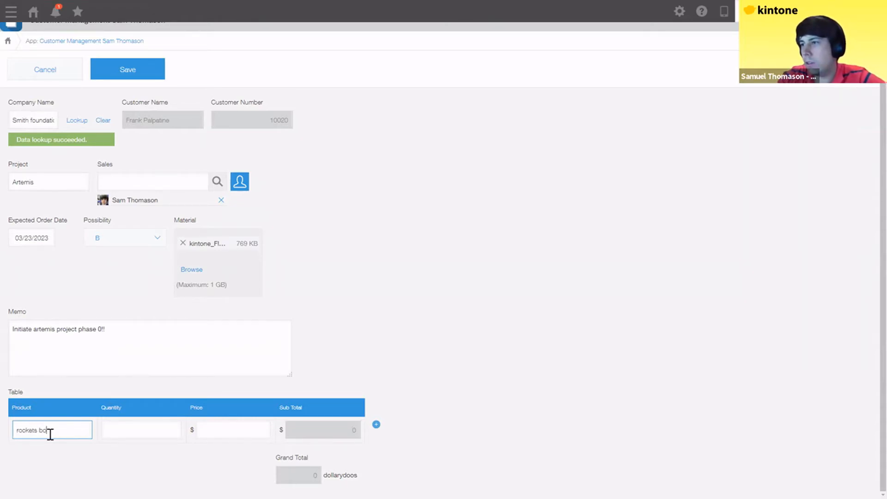
text(osters)
click(118, 427)
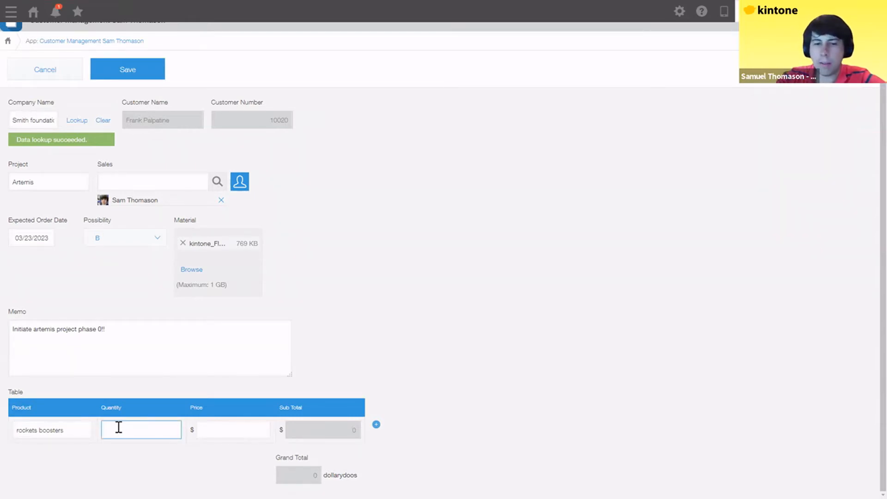
text(5)
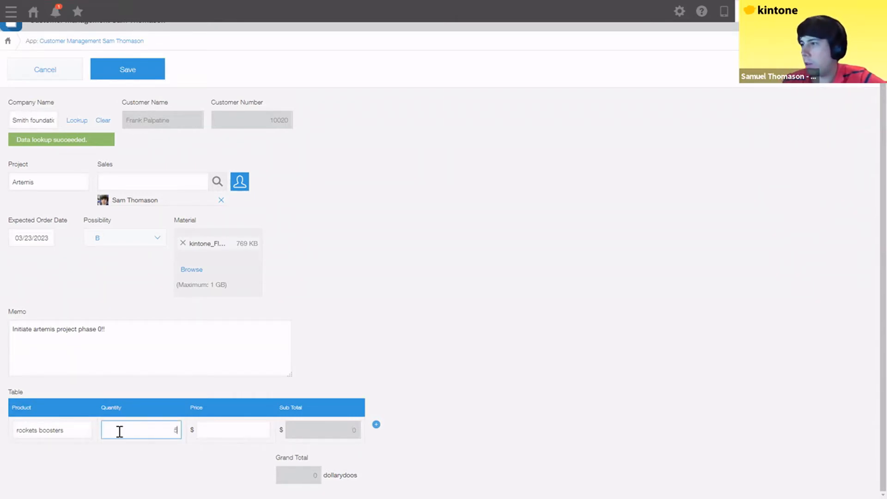
click(251, 425)
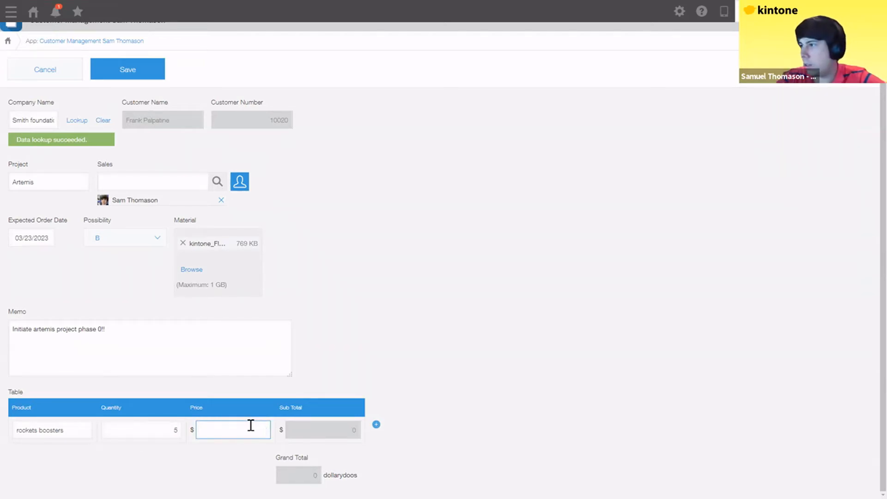
text(1000)
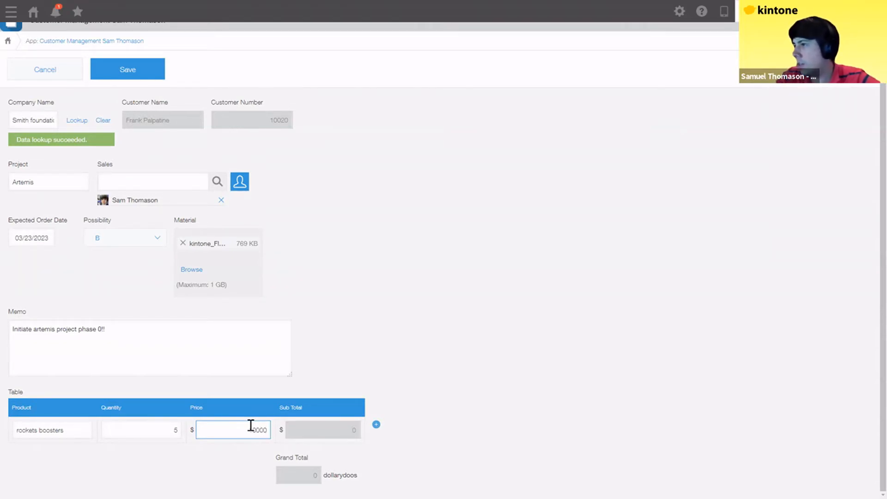
text(0000)
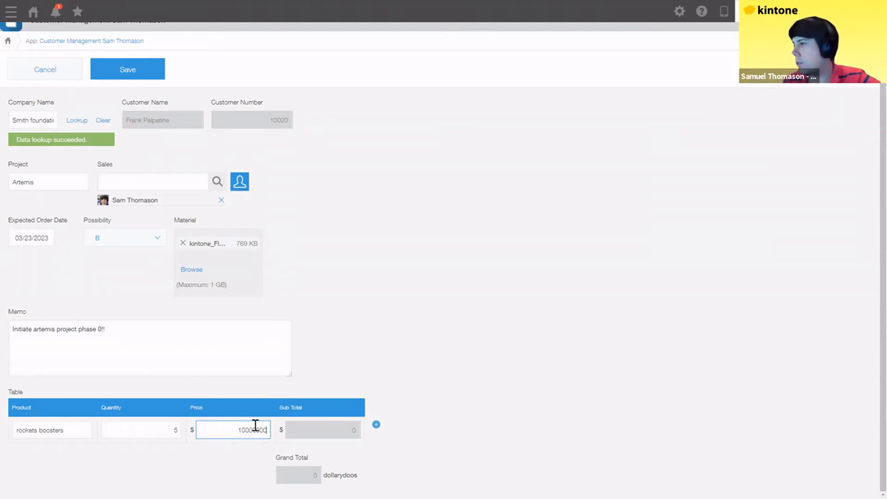
click(394, 425)
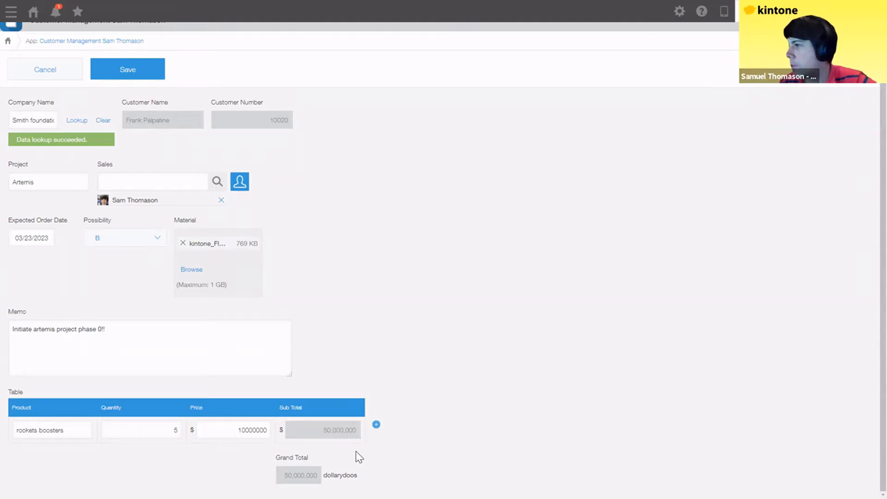
- Add a second row for kintone license, quantity 5000 at price 30, and check the Grand Total
click(376, 425)
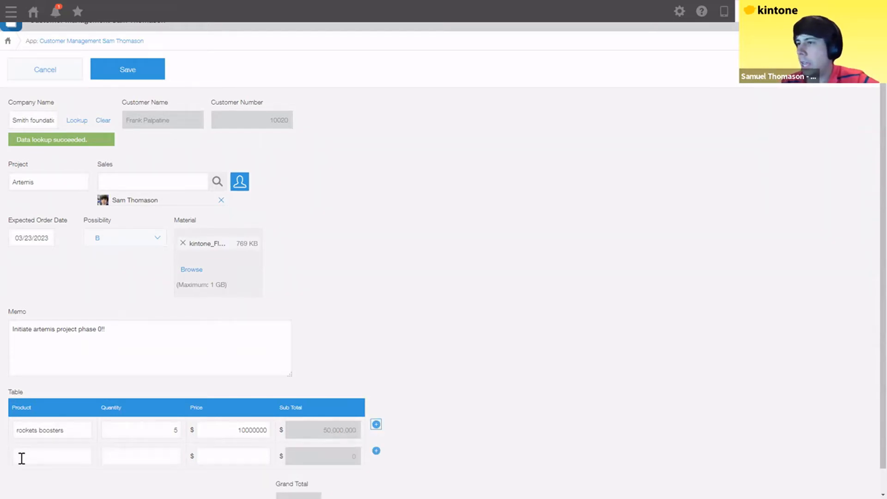
click(45, 458)
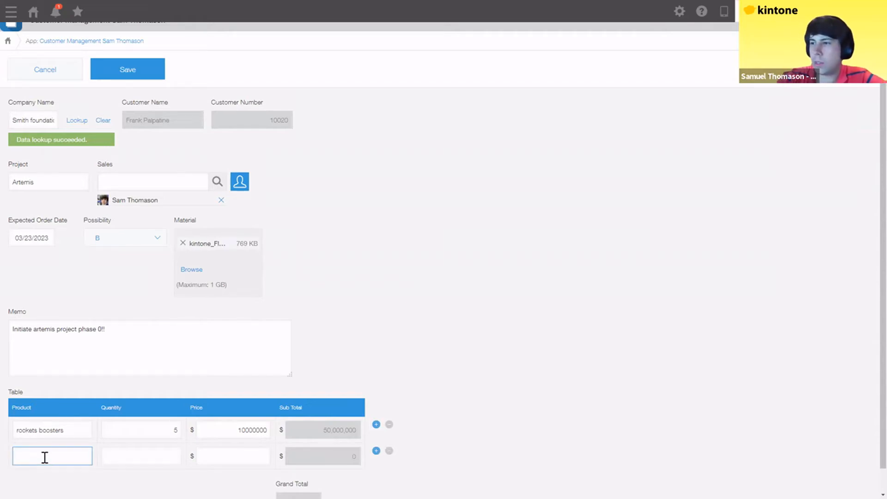
text(kinton)
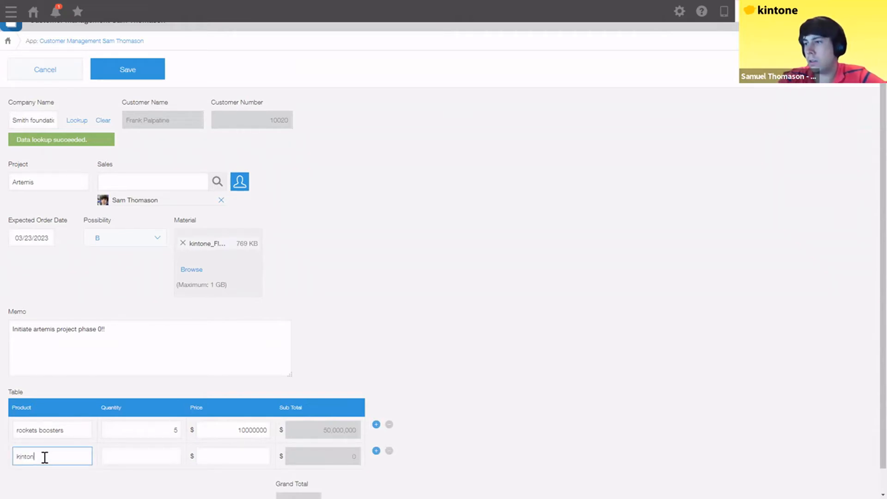
text(e license)
key(Tab)
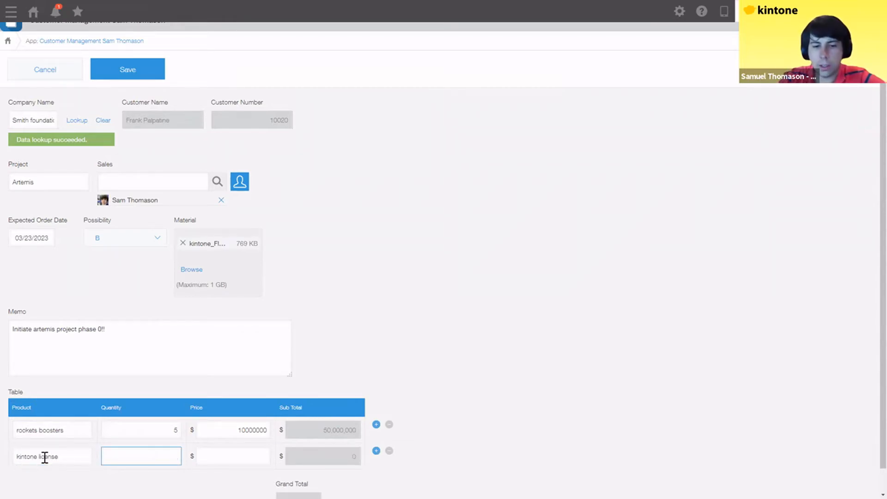
text(5000)
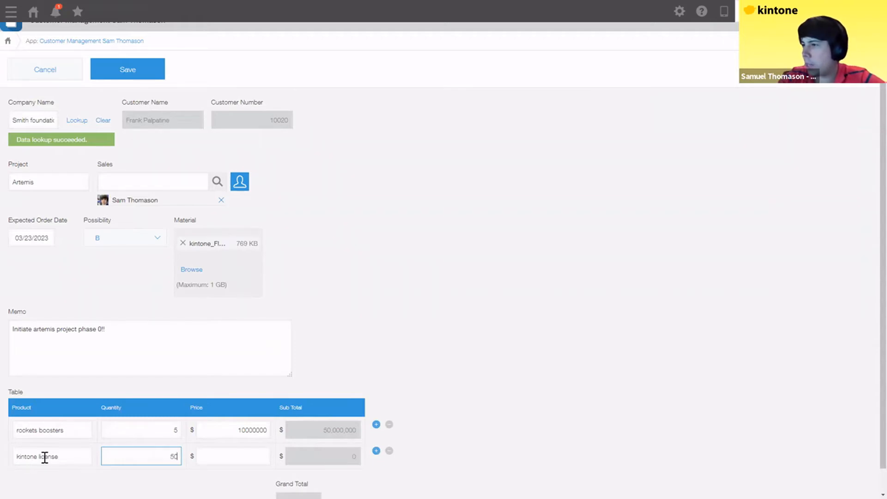
click(248, 456)
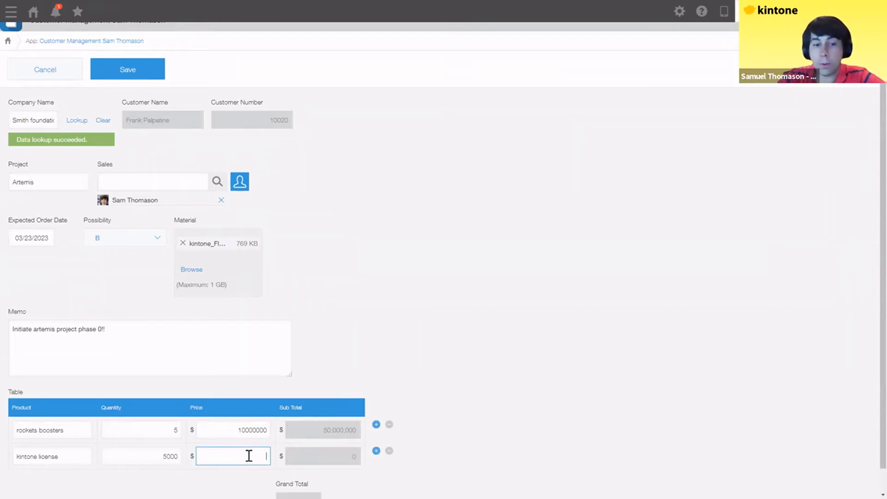
text(30)
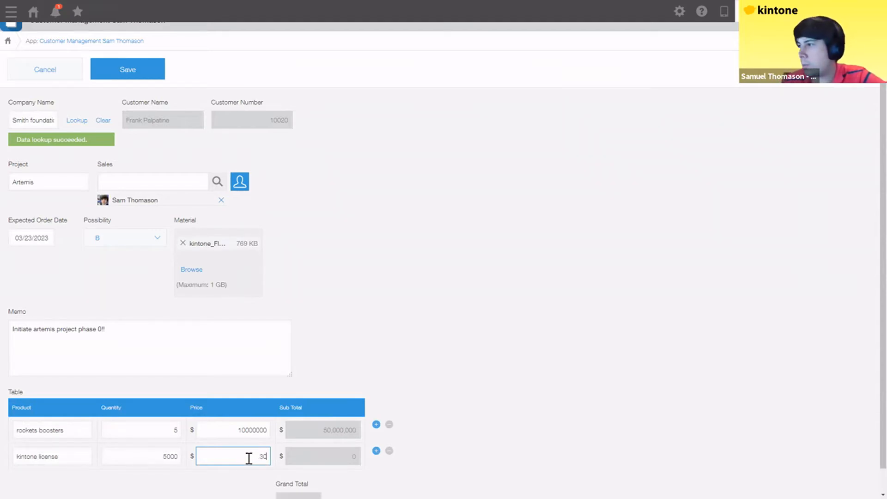
click(426, 442)
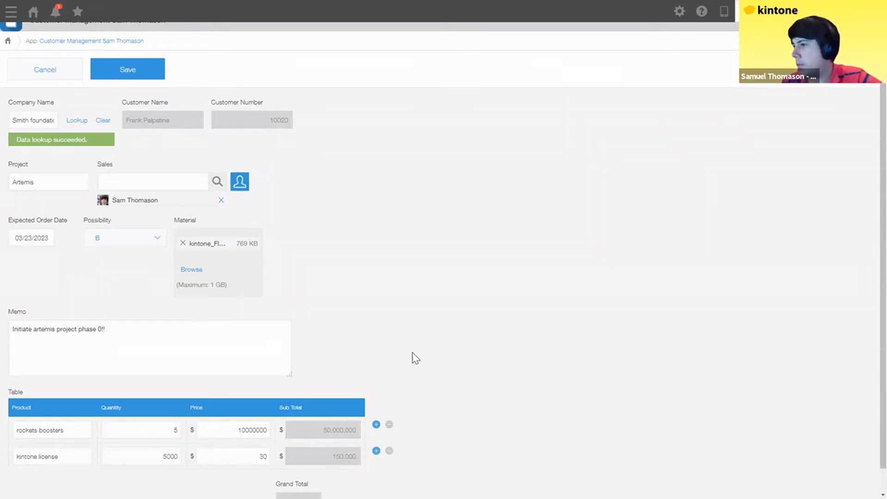
scroll(351, 315, down, 1)
scroll(359, 316, down, 1)
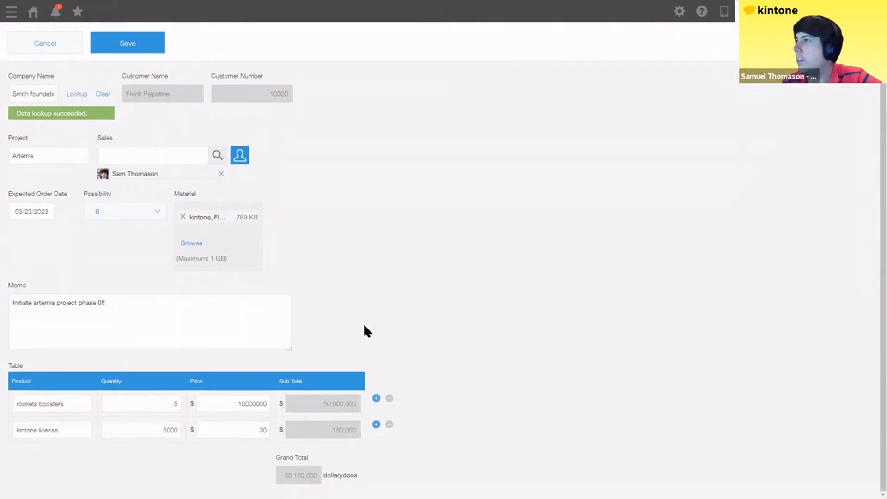
- Save the Artemis record, then start a copy of it with the company lookup refreshed
click(134, 47)
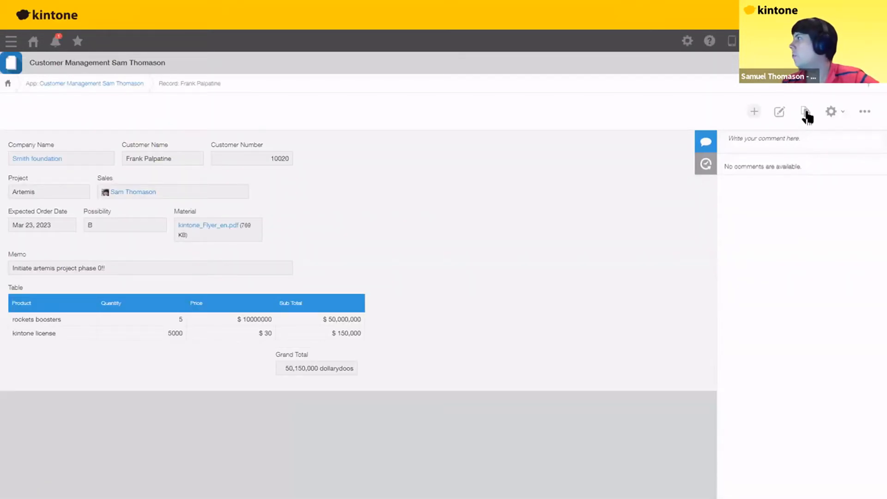
click(805, 114)
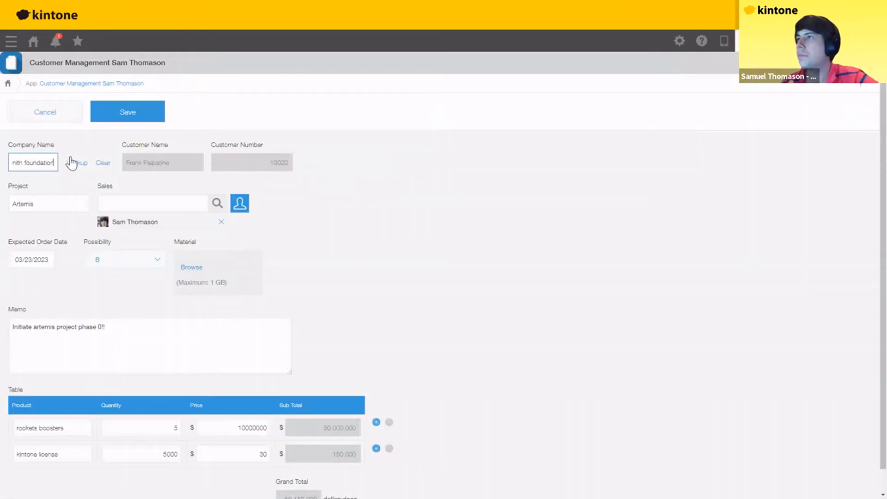
click(82, 163)
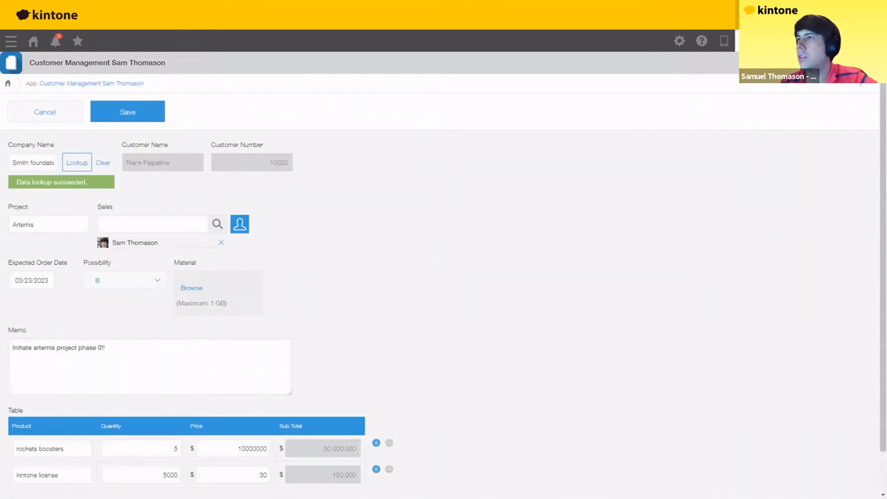
- Change the project name to Mickey Mouse, possibility to A, and memo to 'Welcome to the house of mouse!'
double_click(48, 224)
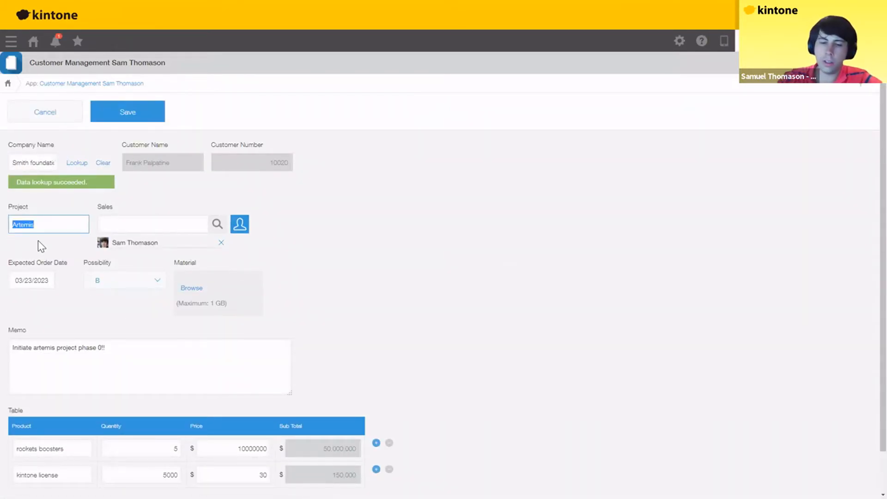
text(Mickey Mouse)
click(133, 283)
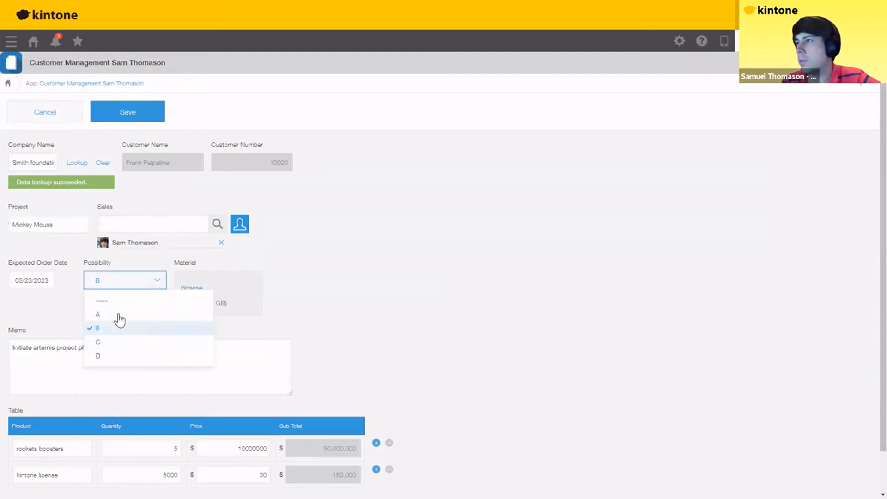
click(118, 315)
drag(12, 348, 247, 358)
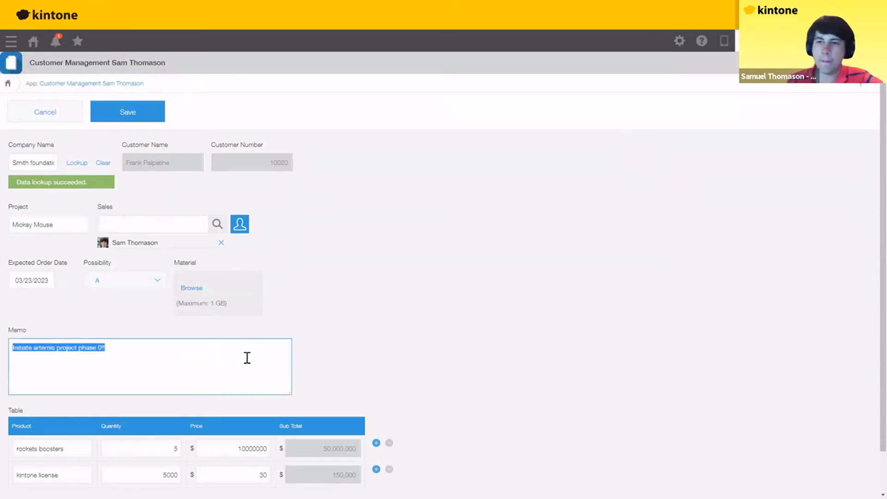
text(W)
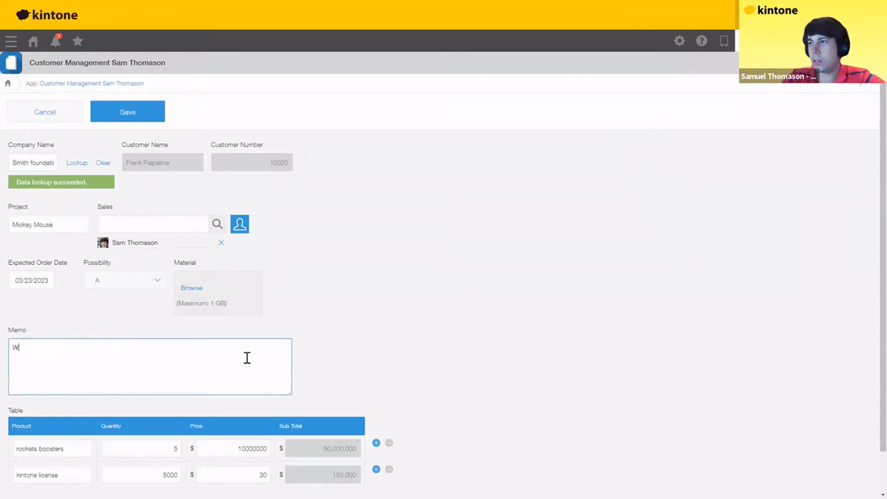
text(elcome to the ho)
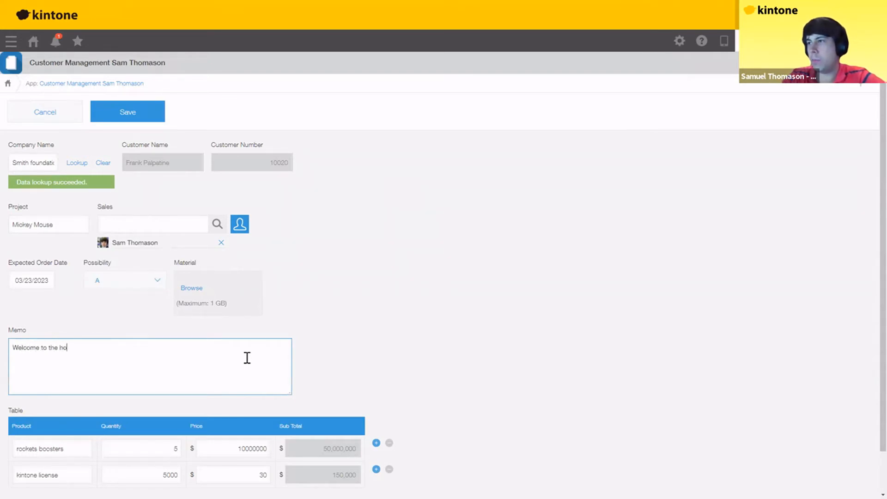
text(use of mouse!)
- Replace the first product with Disneyland Tickets at 150 and set kintone license quantity to 1000
scroll(77, 398, down, 1)
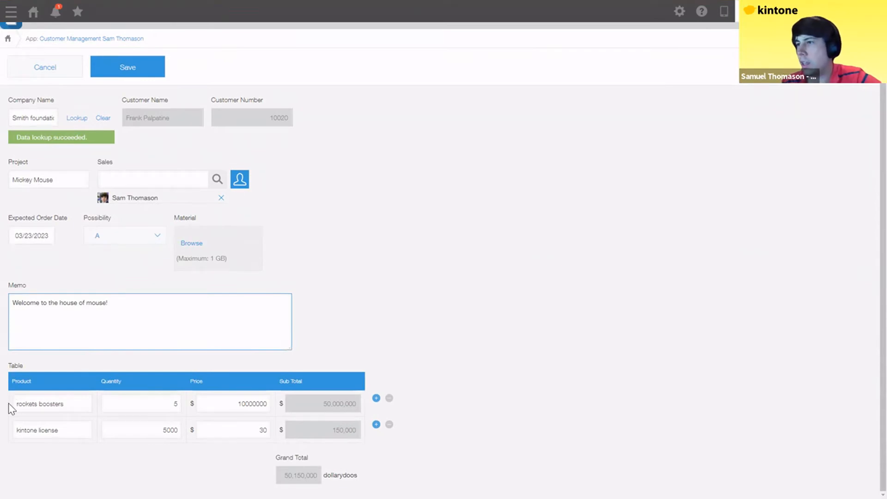
key(Tab)
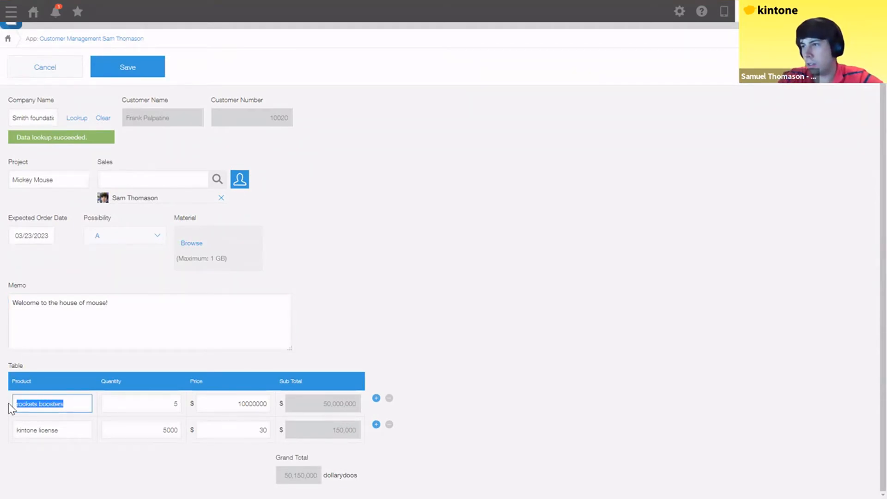
text(Dis)
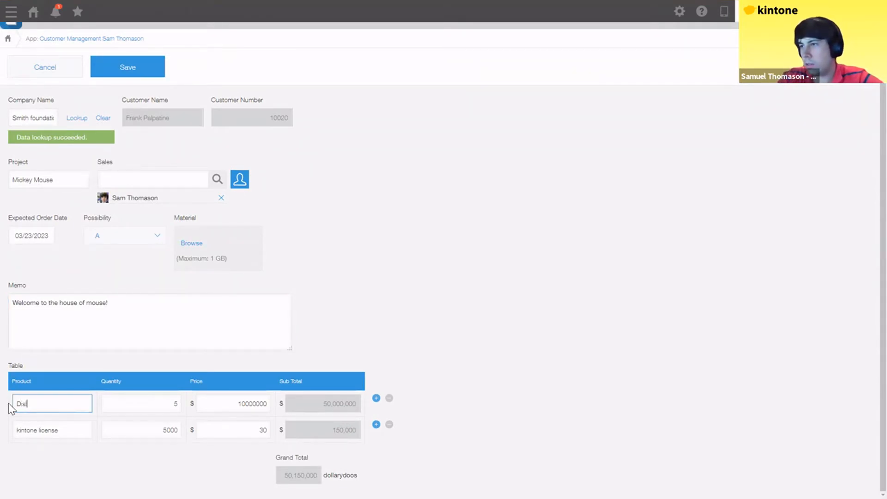
text(neyland Ticket)
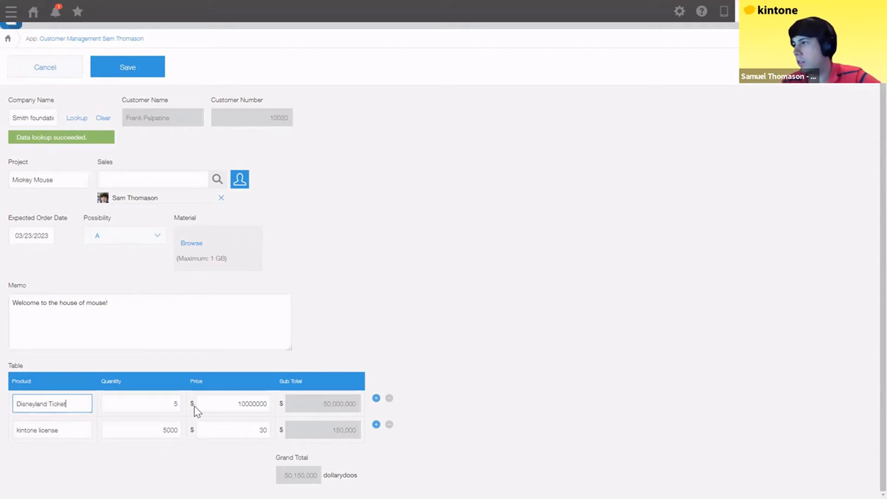
text(s)
key(Tab)
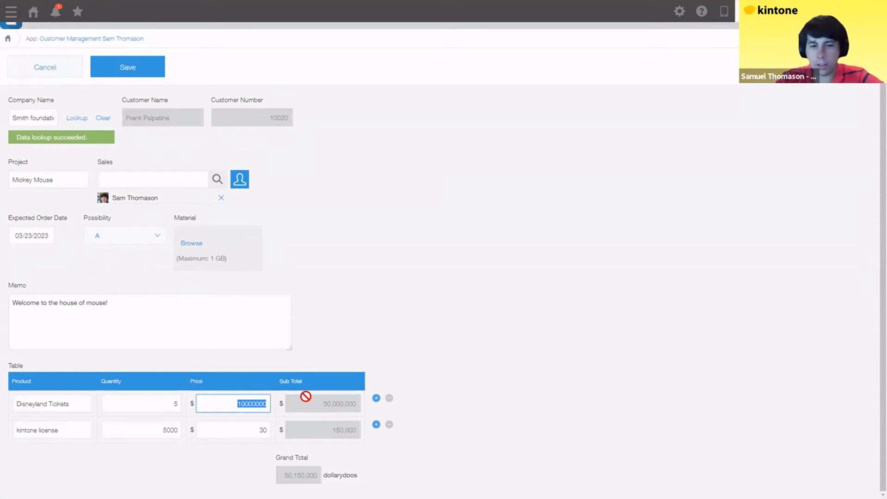
text(150)
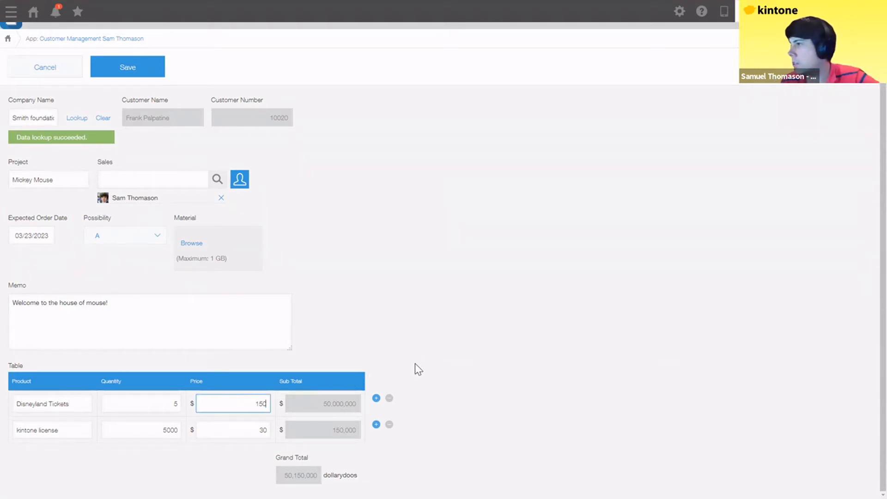
click(123, 436)
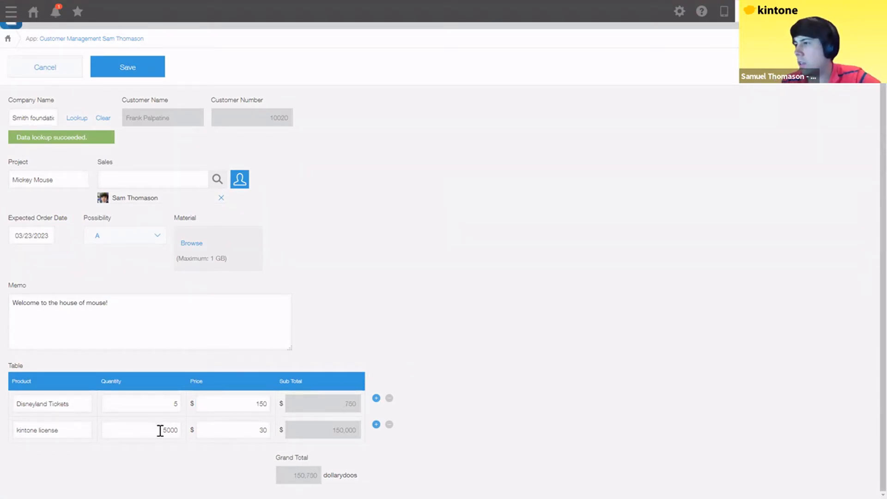
drag(161, 431, 258, 423)
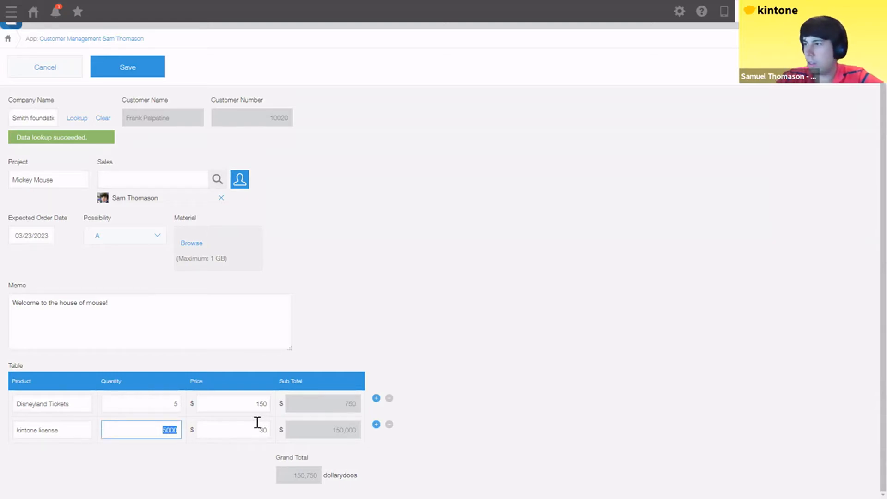
text(1000)
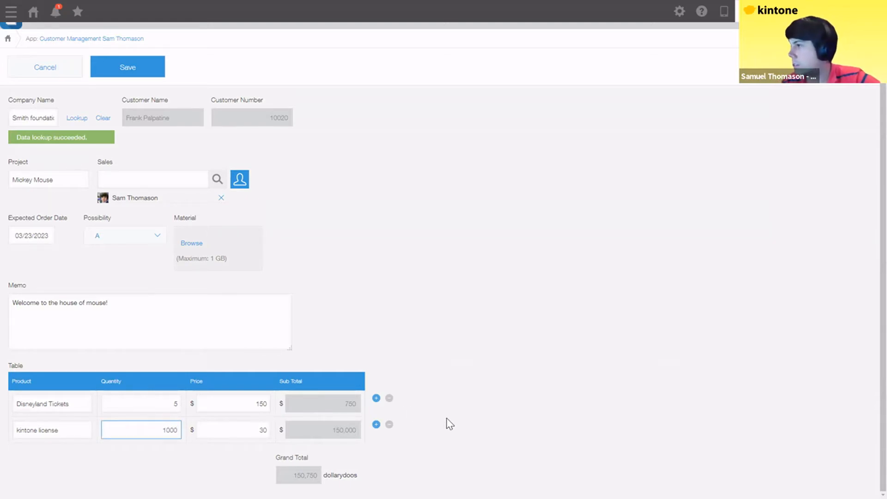
click(399, 437)
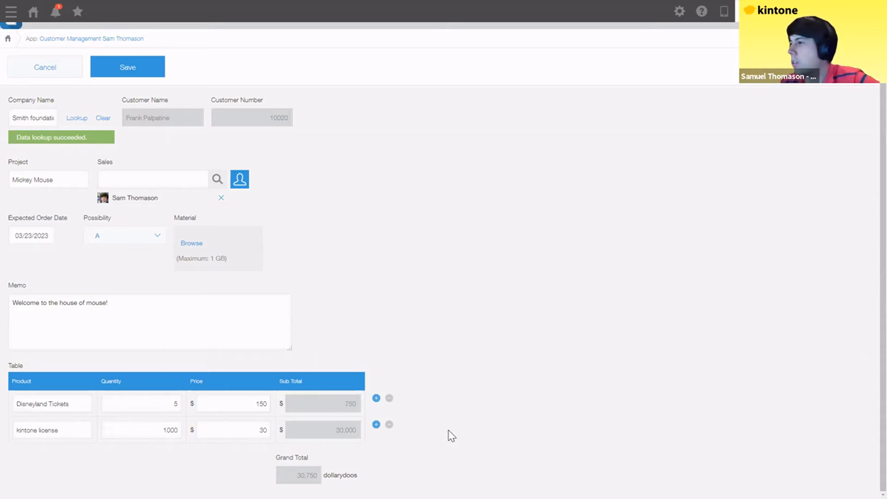
scroll(111, 121, up, 2)
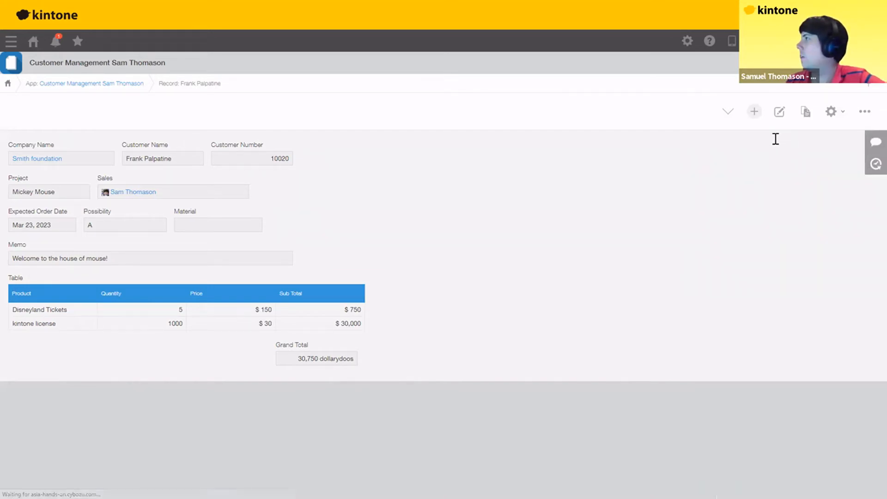
- Post a comment on the record mentioning a colleague with the text 'I'm so ronery'
click(734, 144)
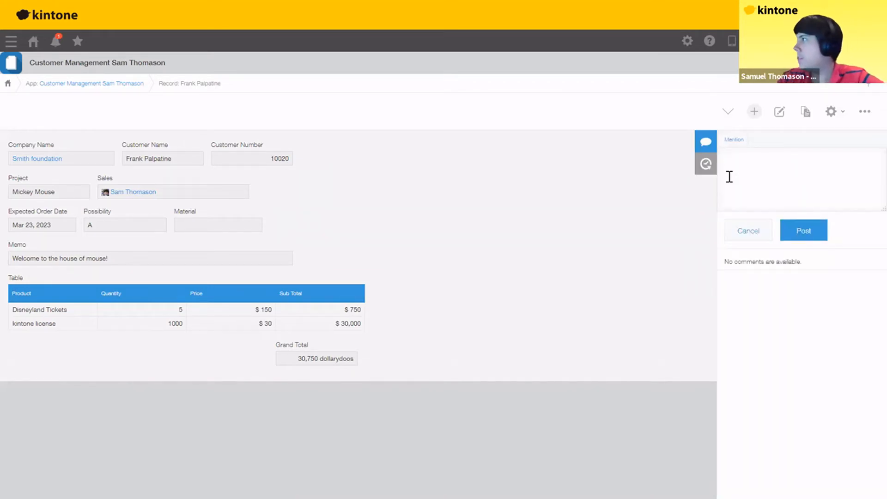
text(@sam)
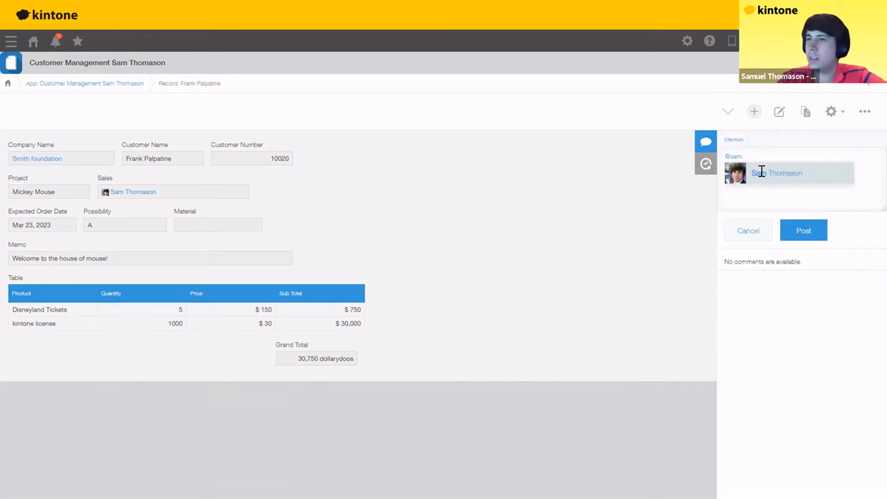
click(761, 171)
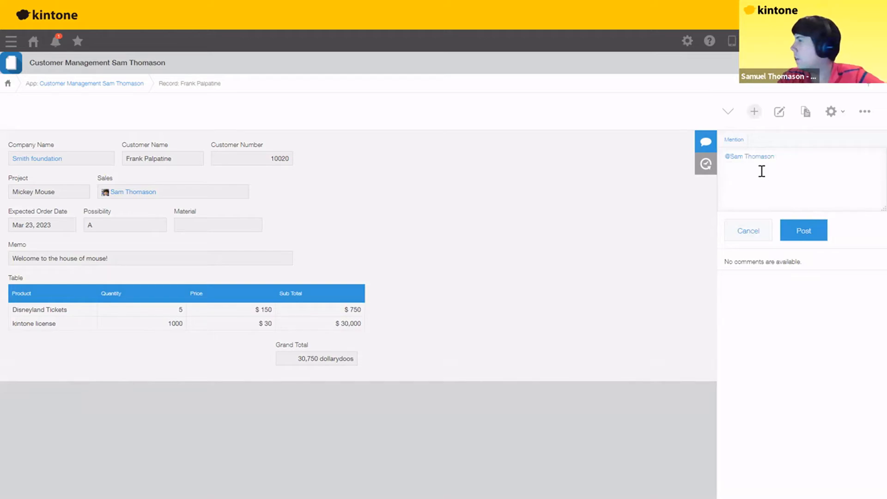
text(I'm so r)
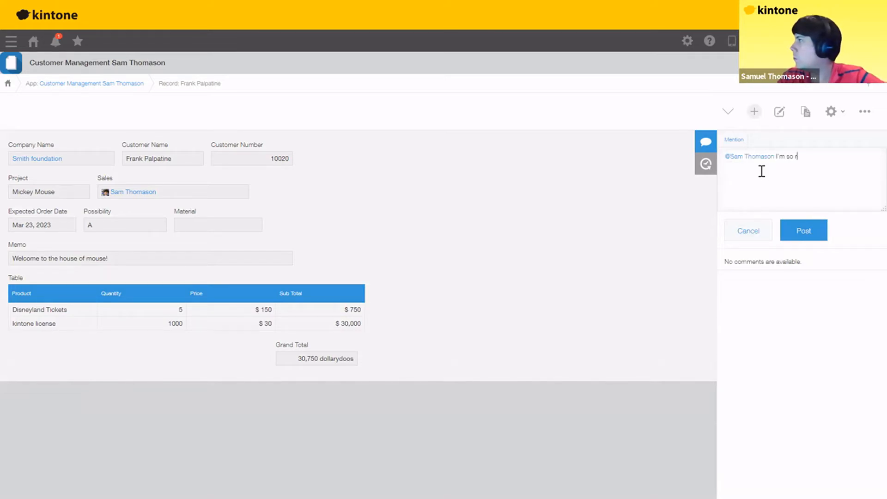
text(onery)
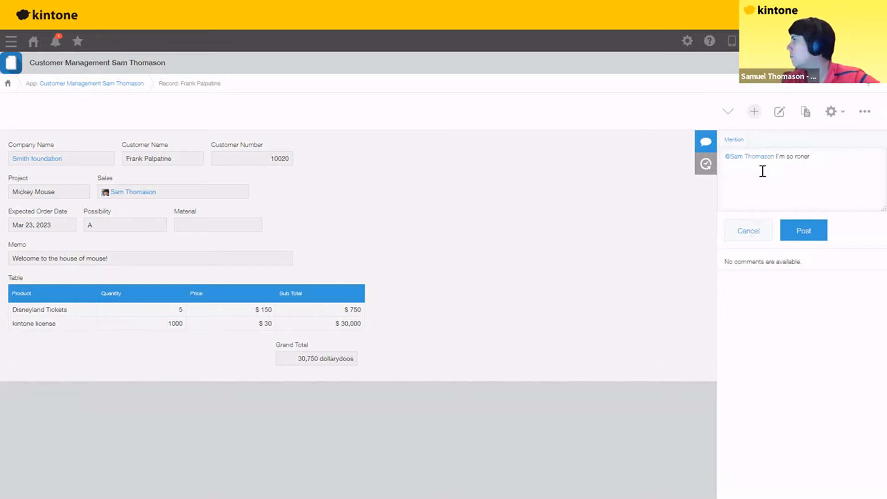
click(804, 237)
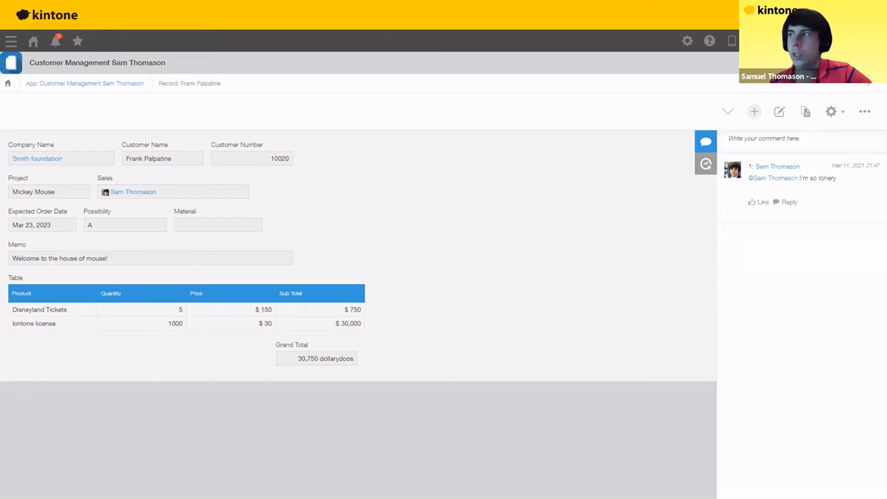
- Advance the slideshow two slides to the Customer Feedback Database slide, then return to the kintone record
key(alt+Tab)
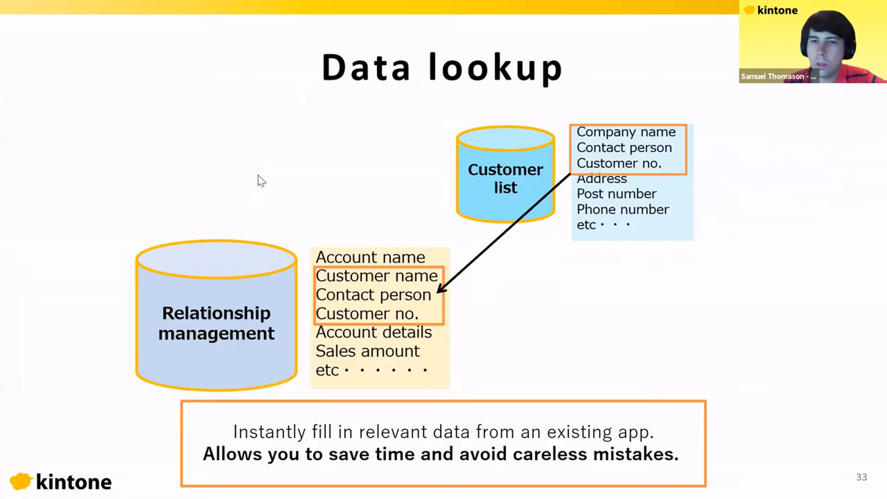
key(Right)
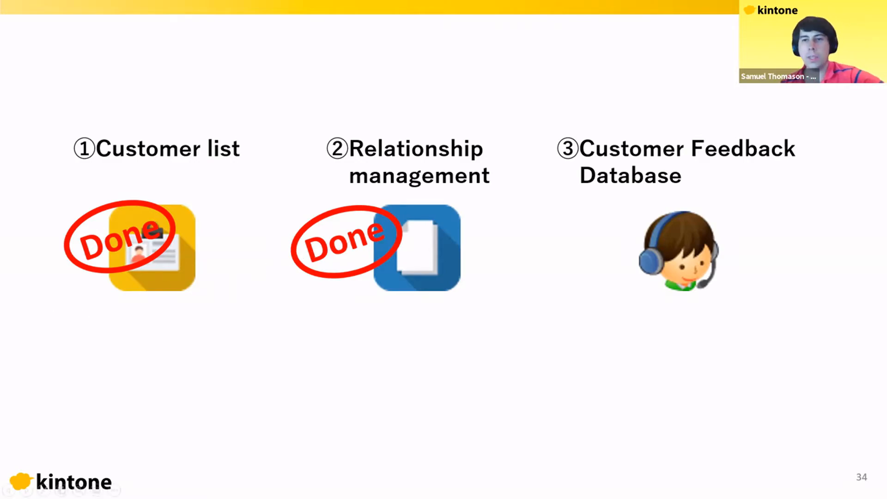
key(Right)
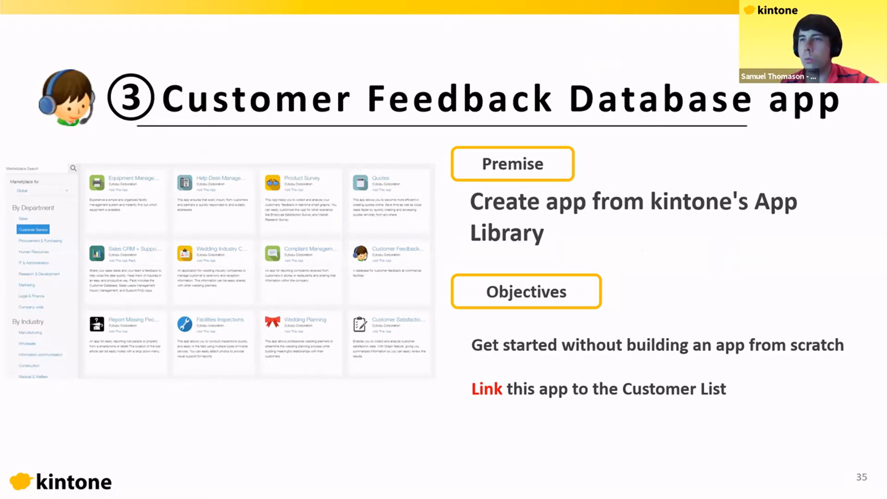
key(alt+Tab)
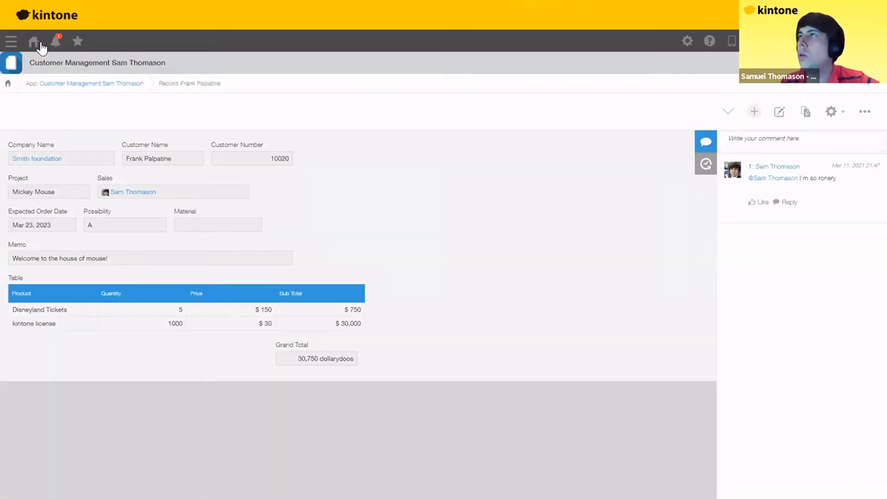
- From the portal, search the Marketplace for 'customer feedback' and add the Customer Feedback Database app
click(32, 47)
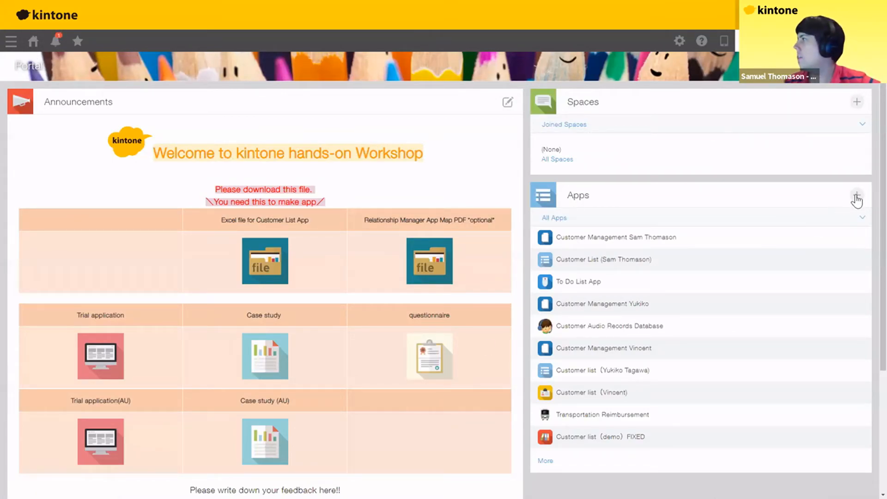
click(640, 257)
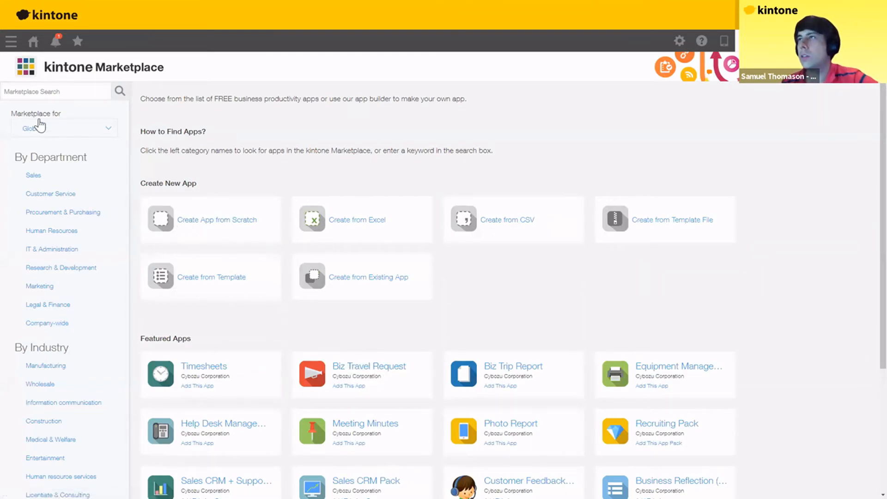
click(53, 91)
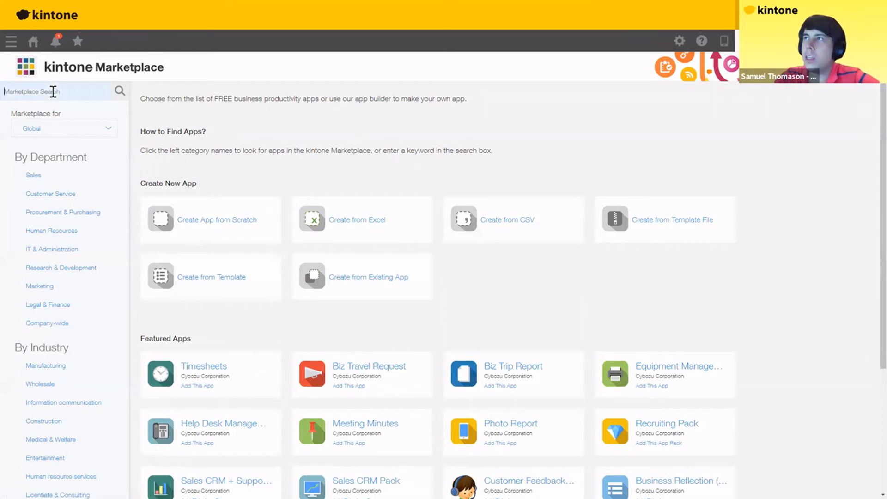
text(customer)
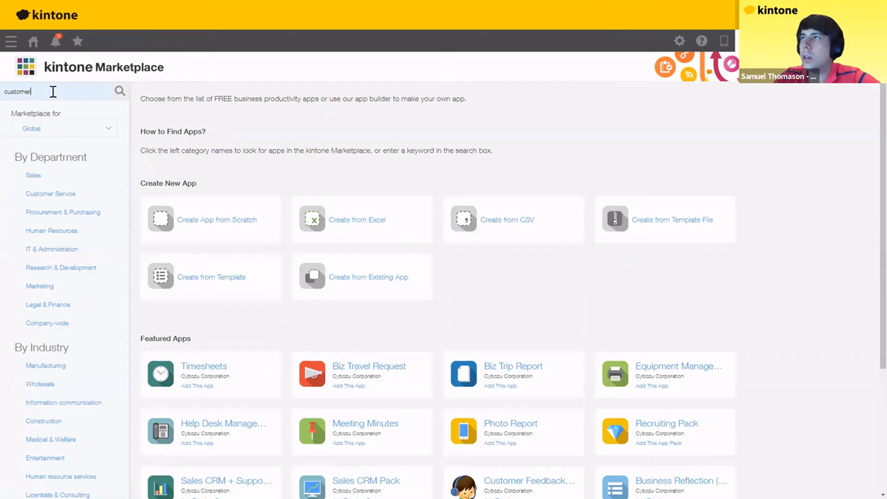
text( feedbac)
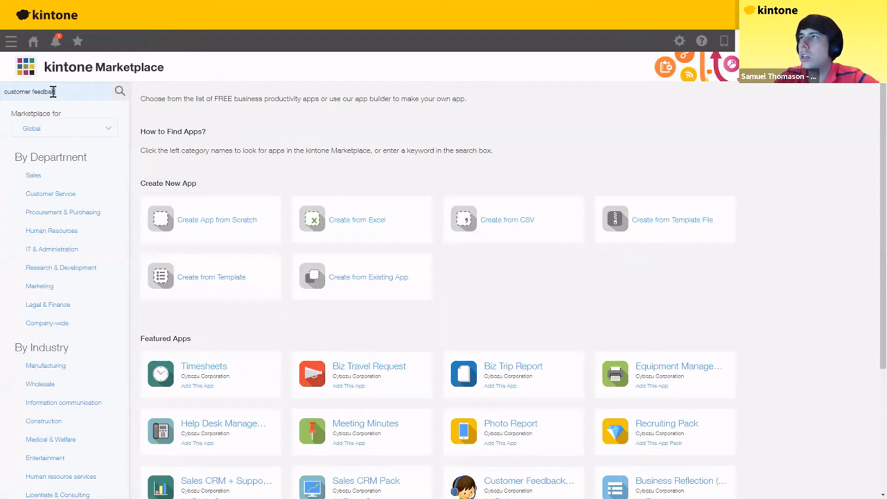
text(k)
key(Return)
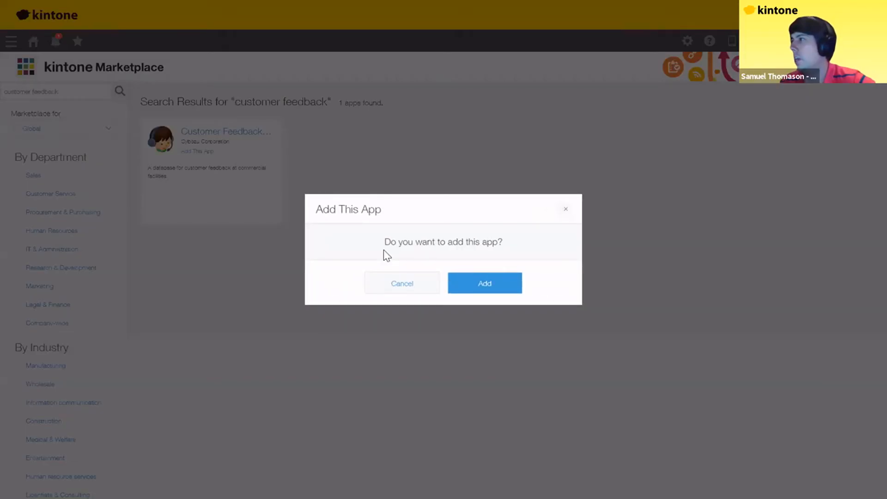
click(486, 286)
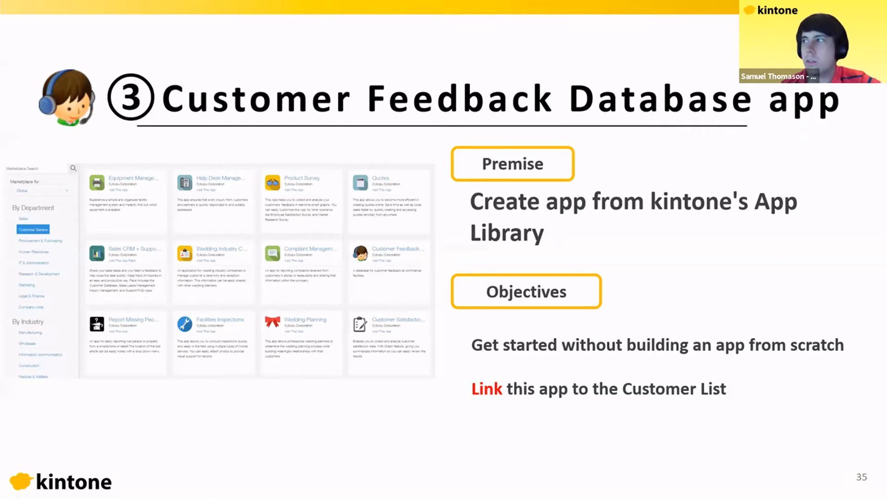
key(alt+Tab)
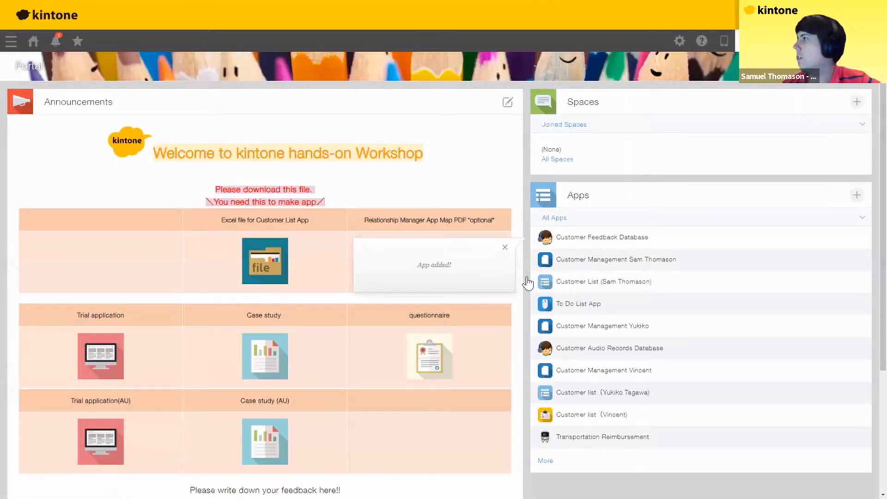
- In the new app, record Phone call feedback from kintone Food praising the kintone sandwich
click(593, 238)
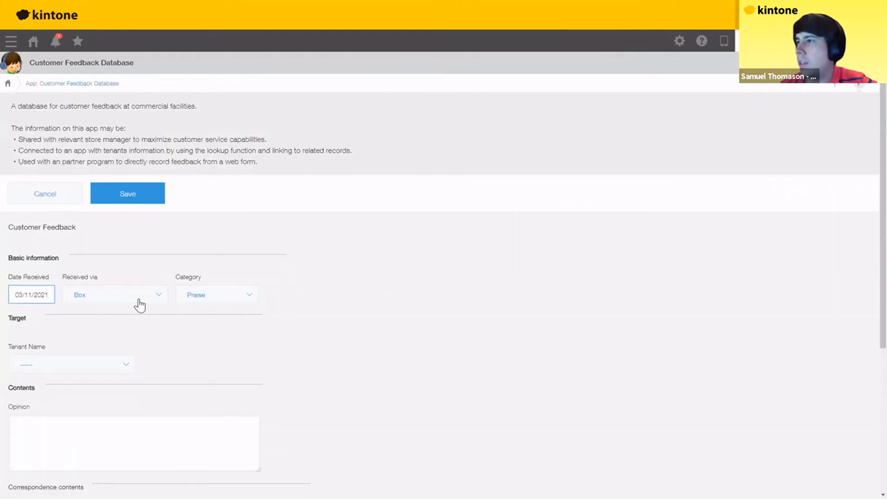
click(139, 301)
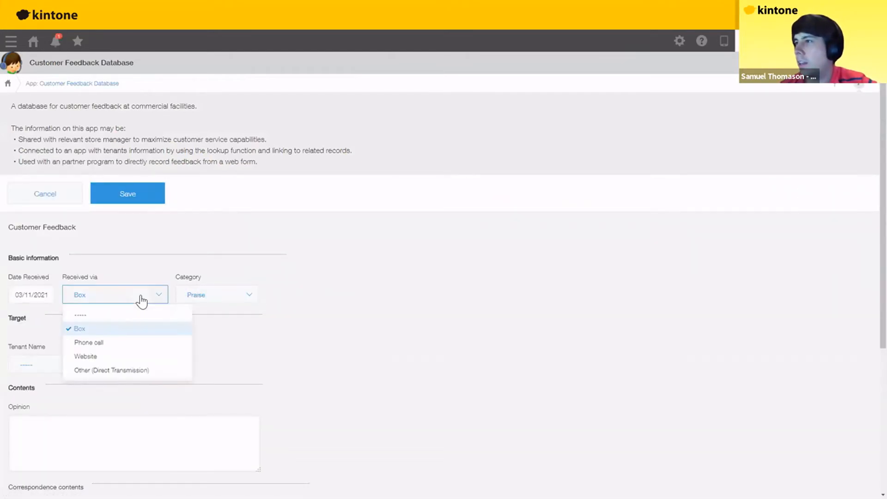
click(96, 340)
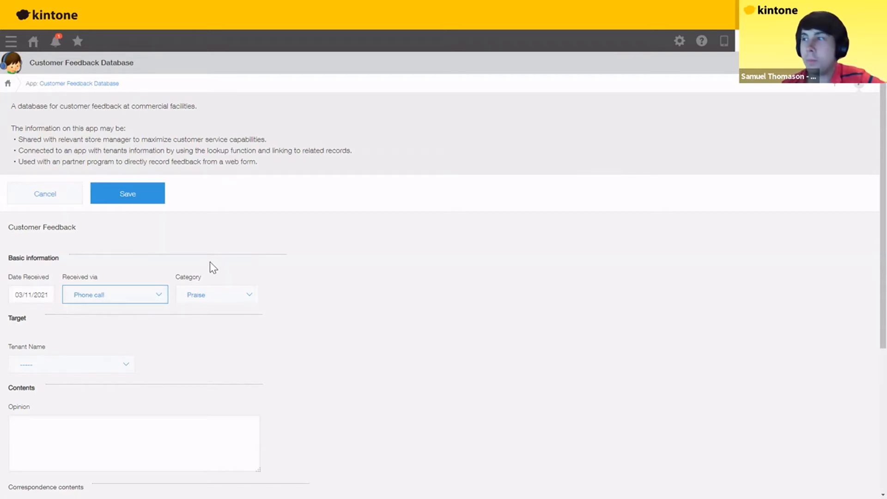
click(122, 370)
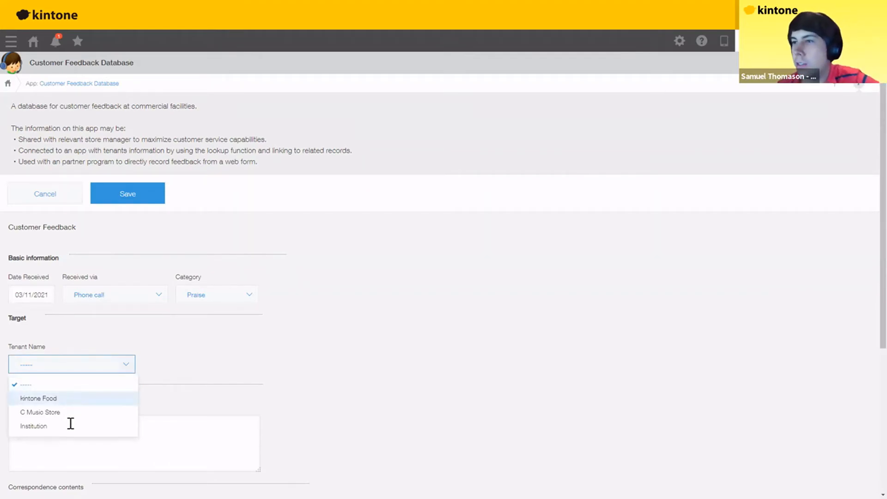
click(88, 399)
click(92, 423)
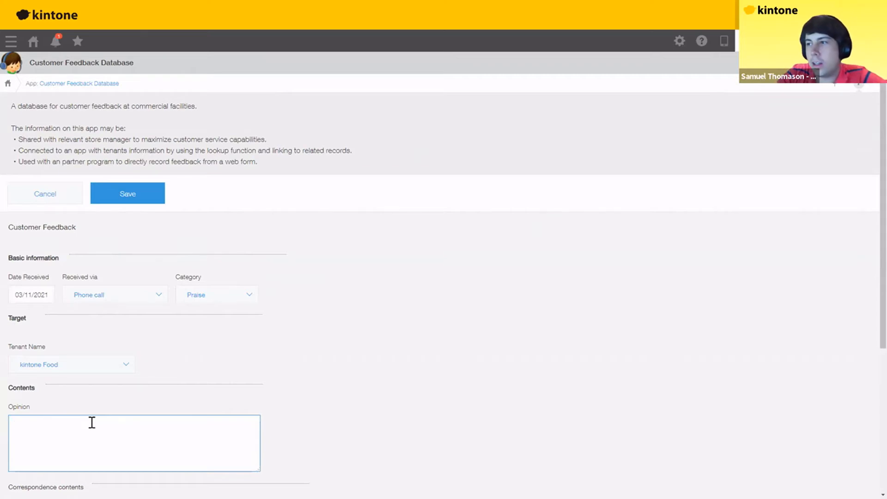
text(th)
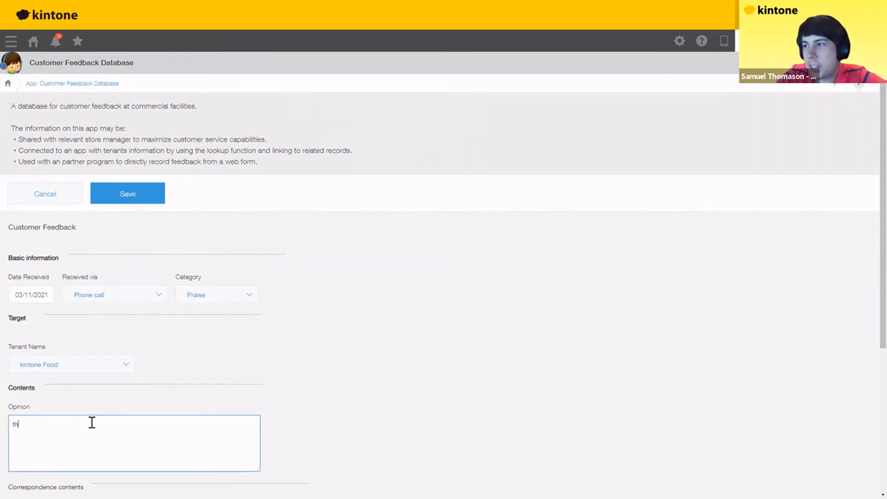
text(at kintone )
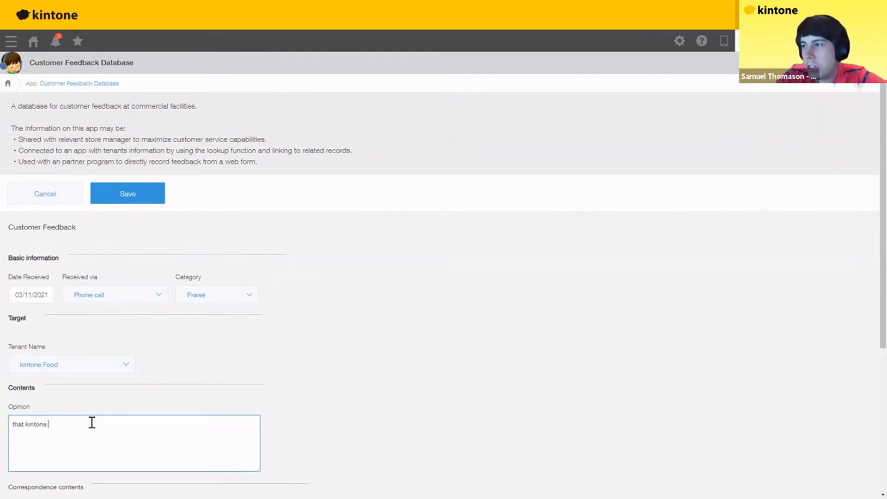
text(sandwich was)
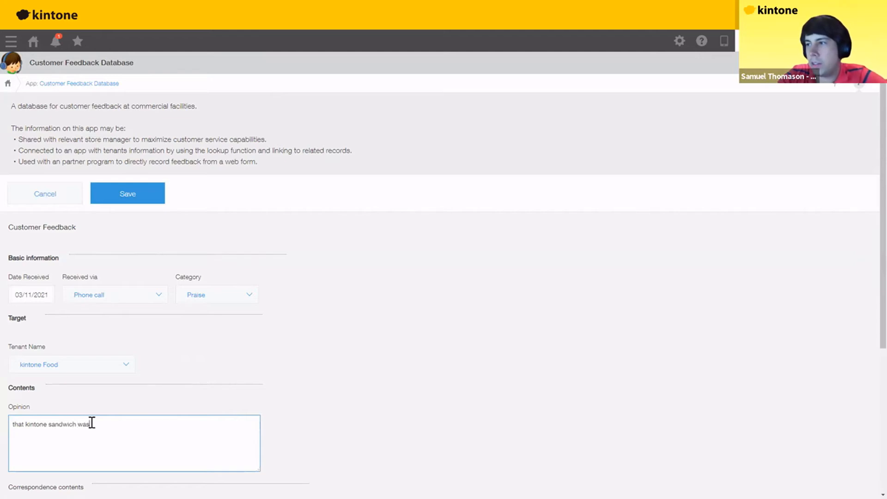
text( the best sandwi)
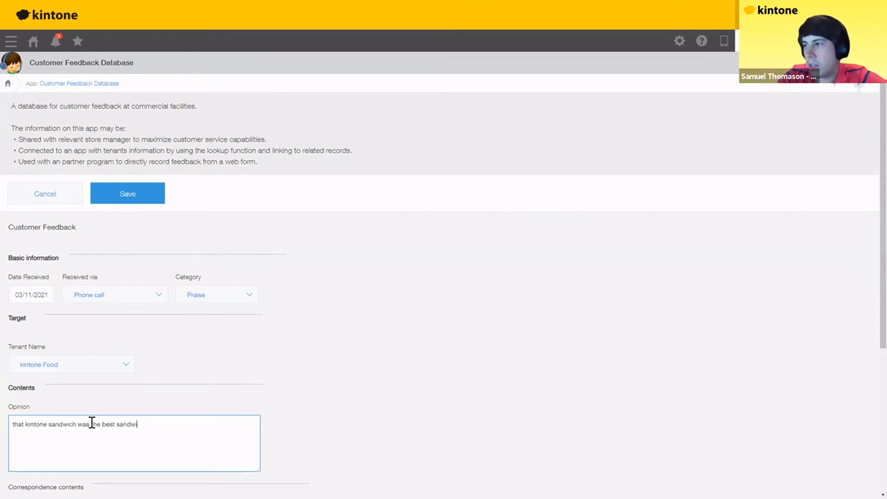
text(ch I have e)
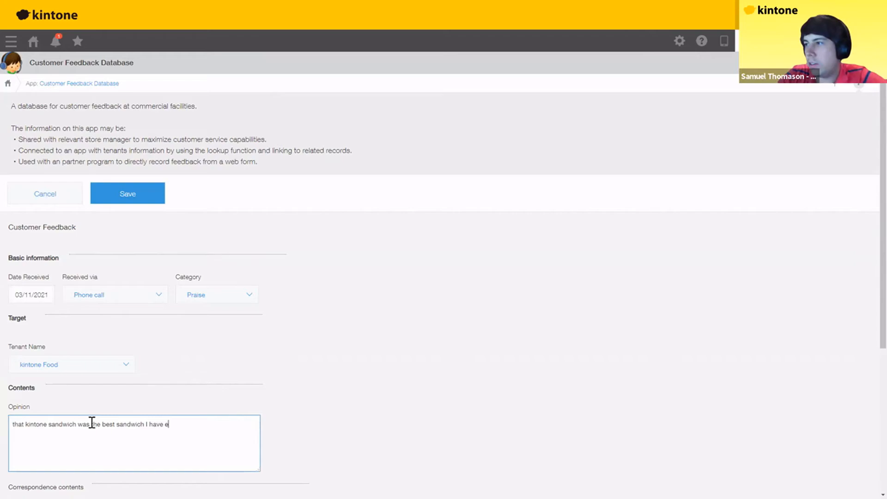
text(ver tasted!)
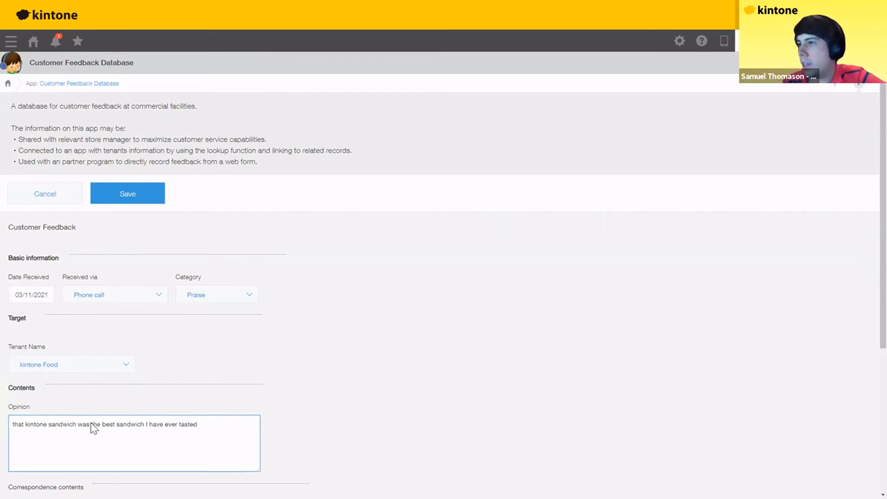
- Enter support notes 'cannot be improved, too perfe' and plan 'don't change recipe'
scroll(95, 390, down, 1)
scroll(79, 333, down, 2)
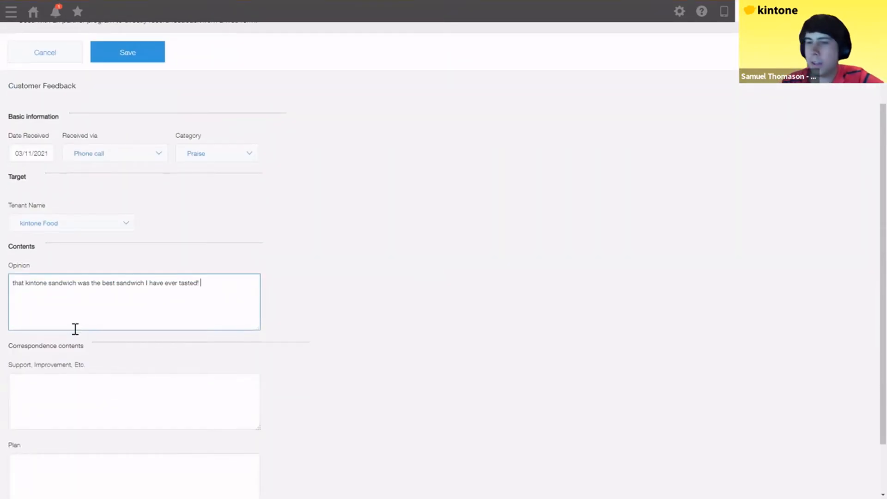
scroll(76, 329, down, 1)
click(75, 329)
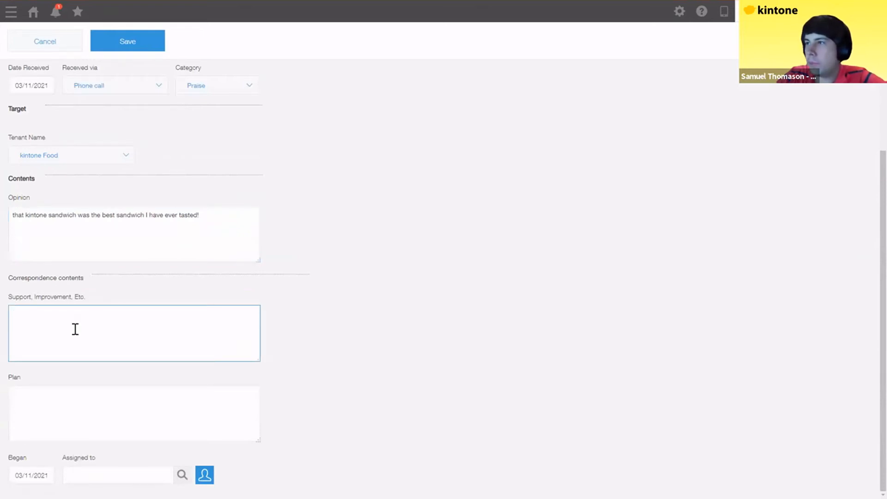
text(cannot b)
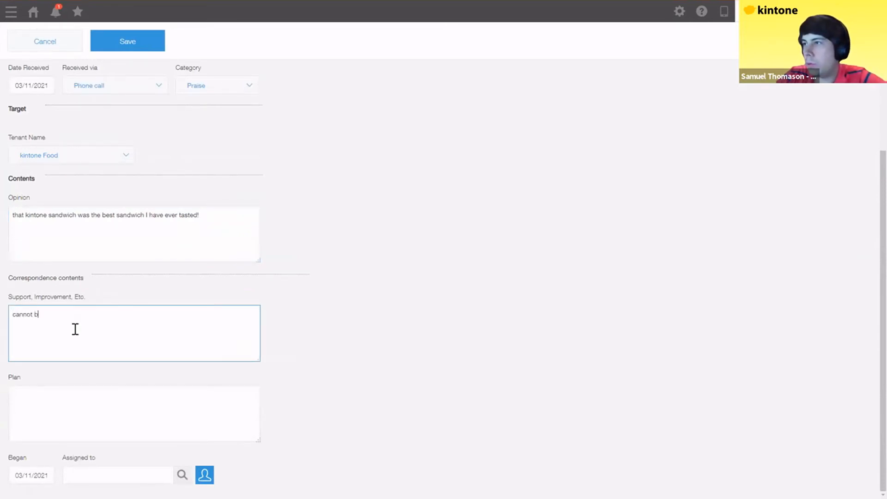
text(e improved, too perfect)
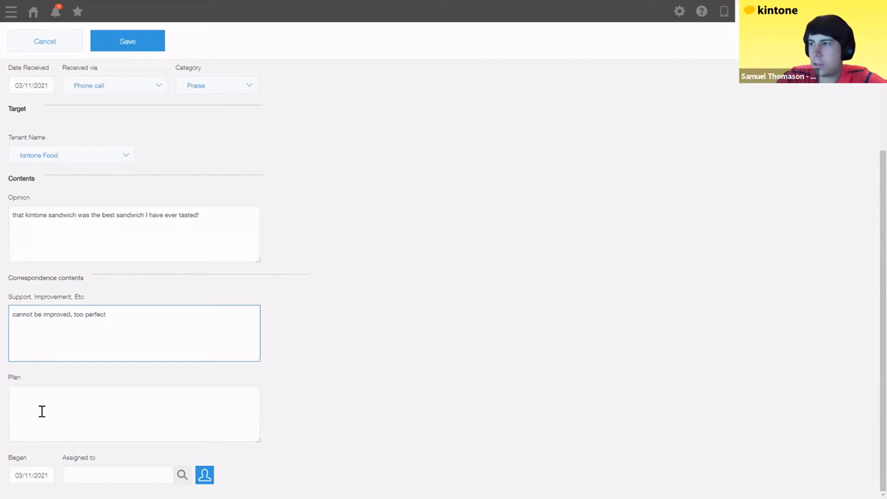
click(41, 411)
text(don't)
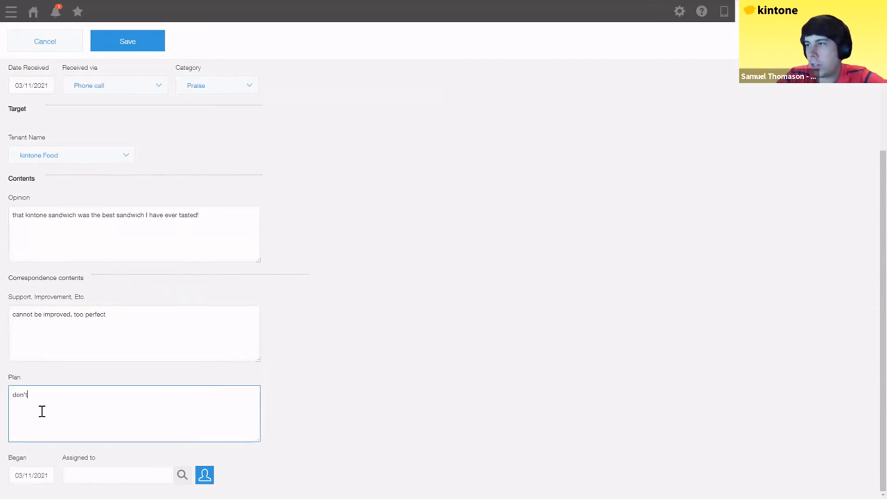
text( change recipe)
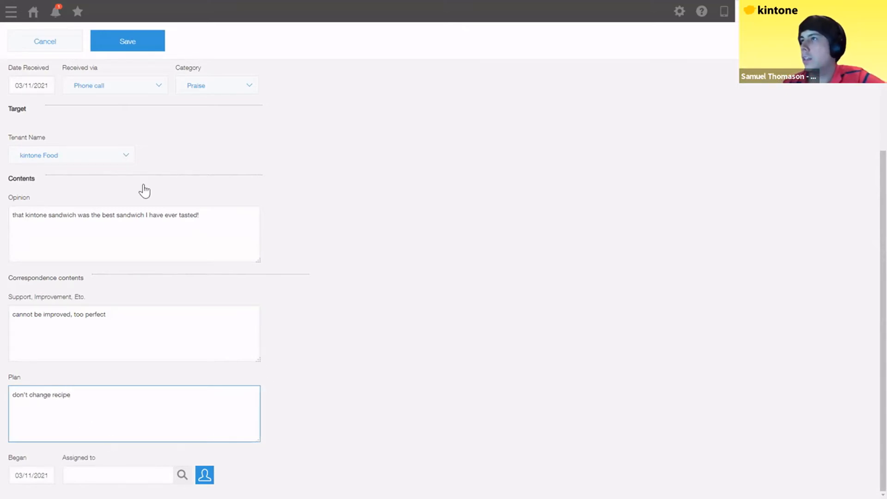
- Save the feedback record with Ctrl+S and go back to the kintone portal
scroll(162, 190, up, 5)
key(ctrl+s)
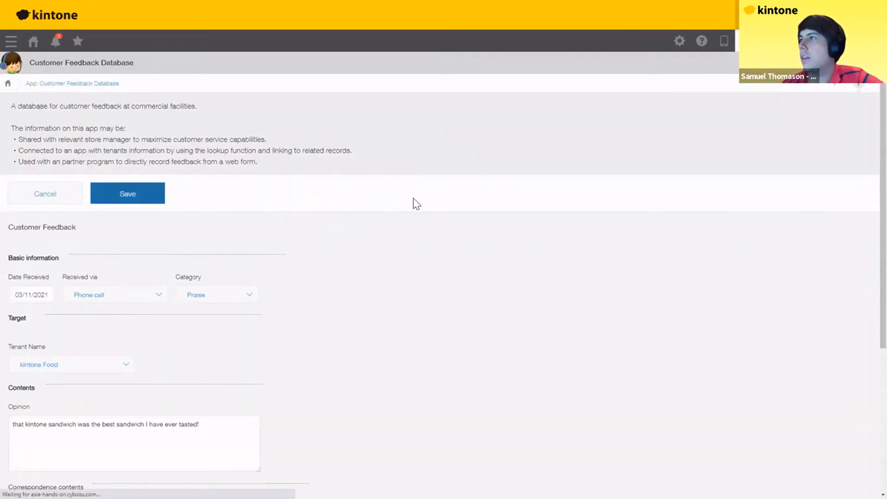
scroll(257, 304, down, 1)
scroll(290, 302, up, 1)
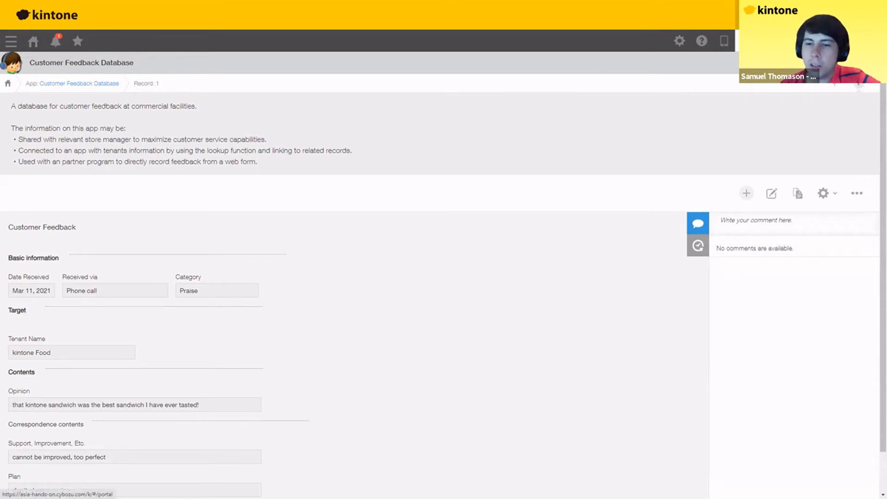
click(32, 41)
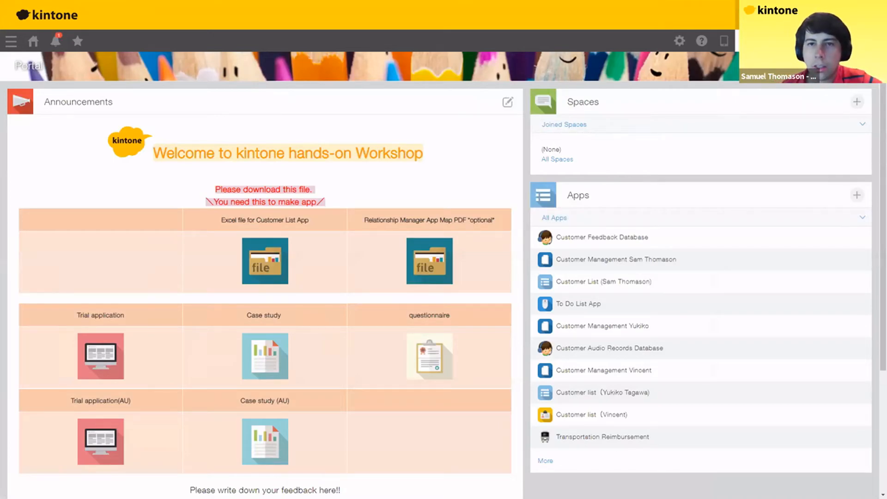
key(alt+Tab)
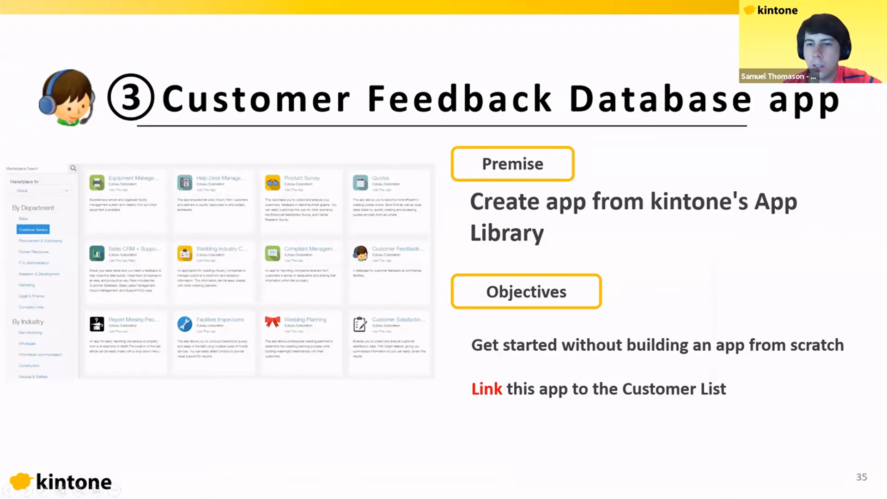
key(Right)
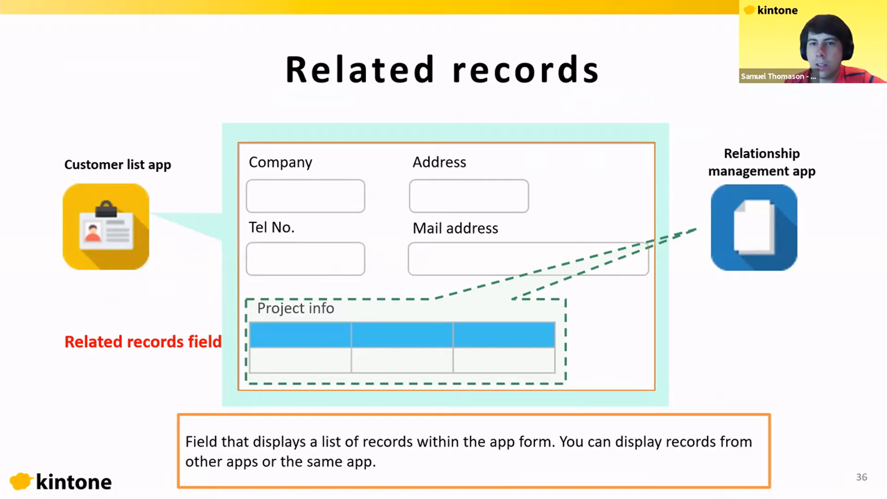
key(alt+Tab)
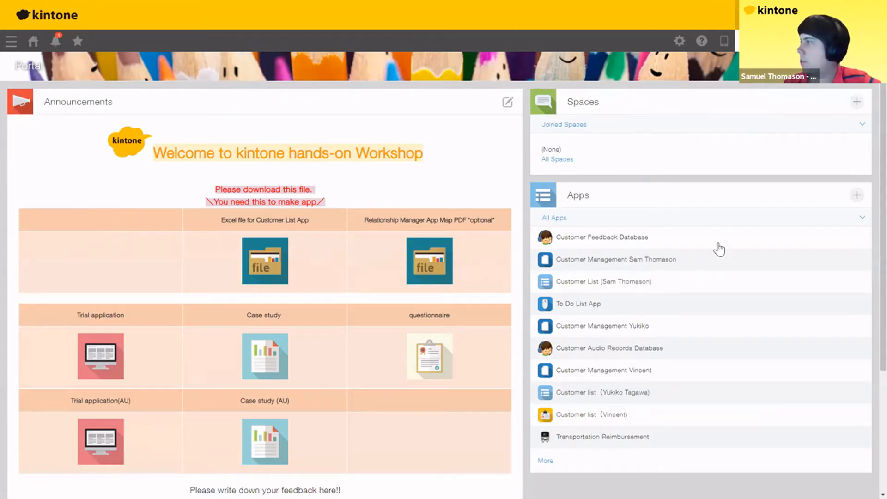
- Append the user's name to the Customer Feedback Database app title, save the form, and update the app
scroll(730, 239, down, 1)
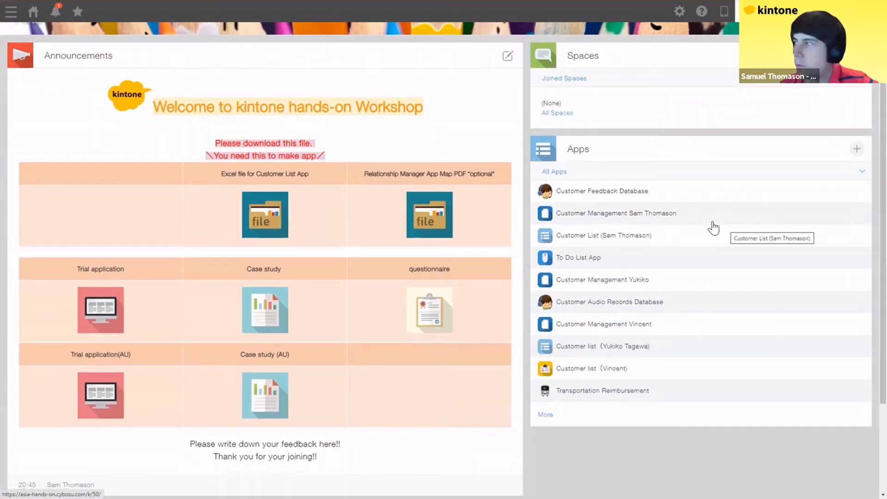
click(615, 198)
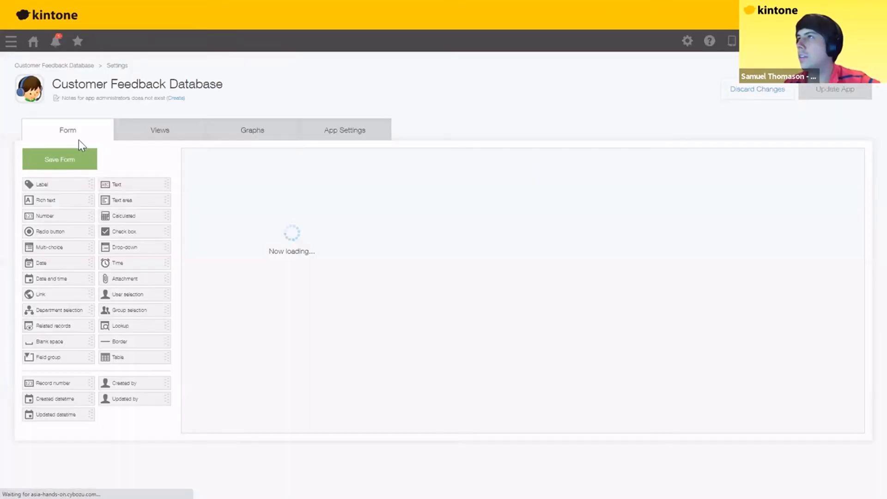
click(239, 84)
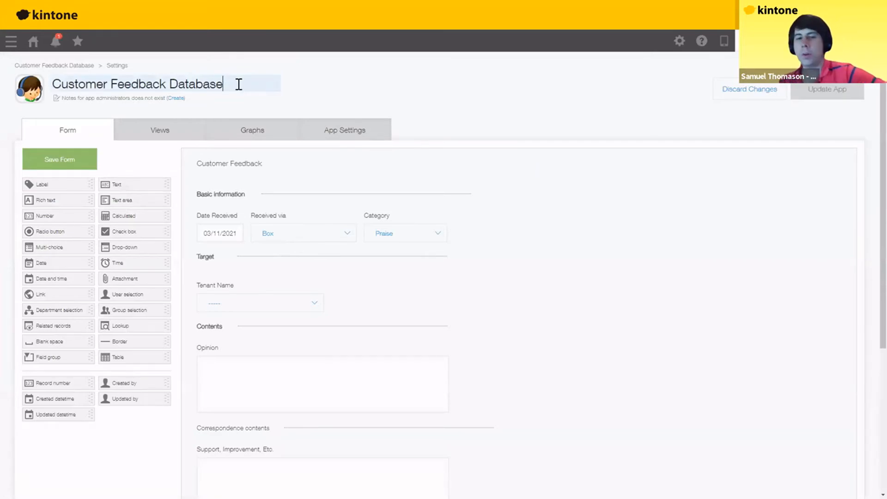
text(Samuel Thomason)
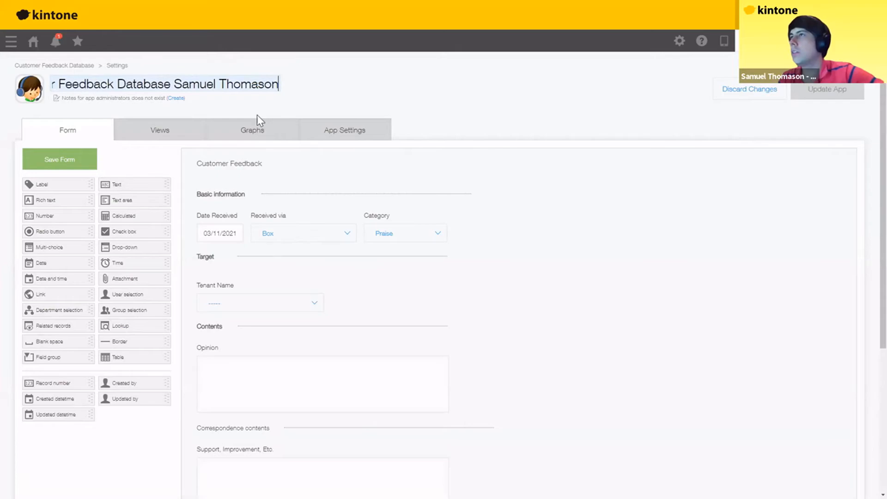
click(69, 163)
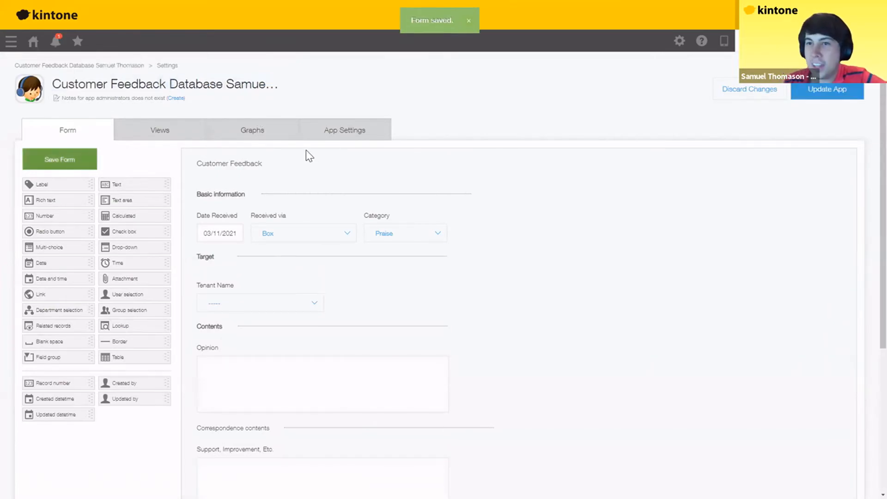
click(840, 89)
click(512, 294)
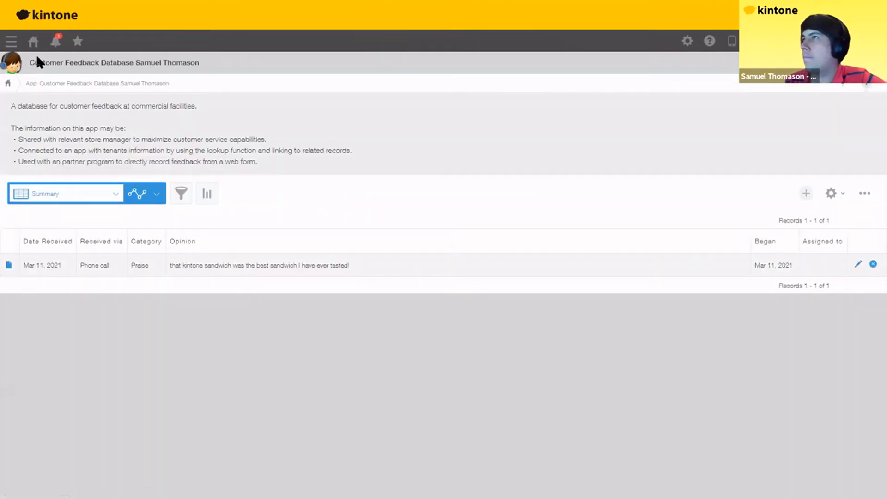
- Filter the portal's Apps panel from All Apps to Created Apps
click(45, 66)
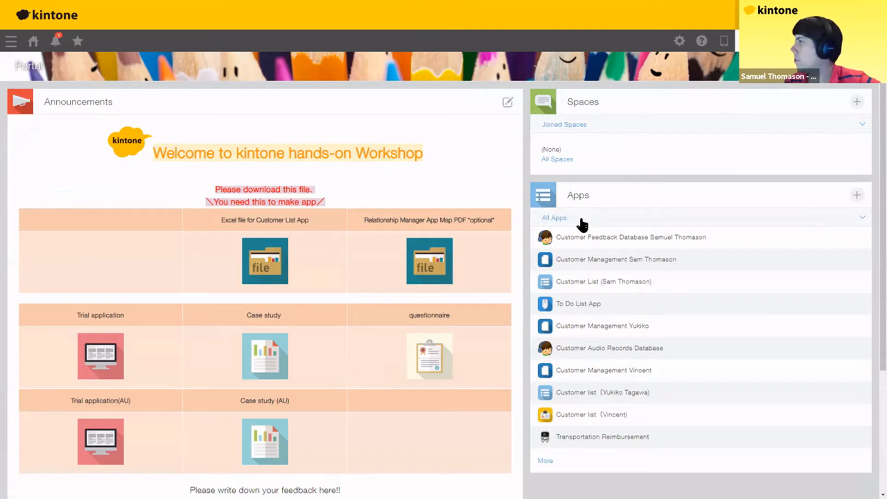
click(849, 225)
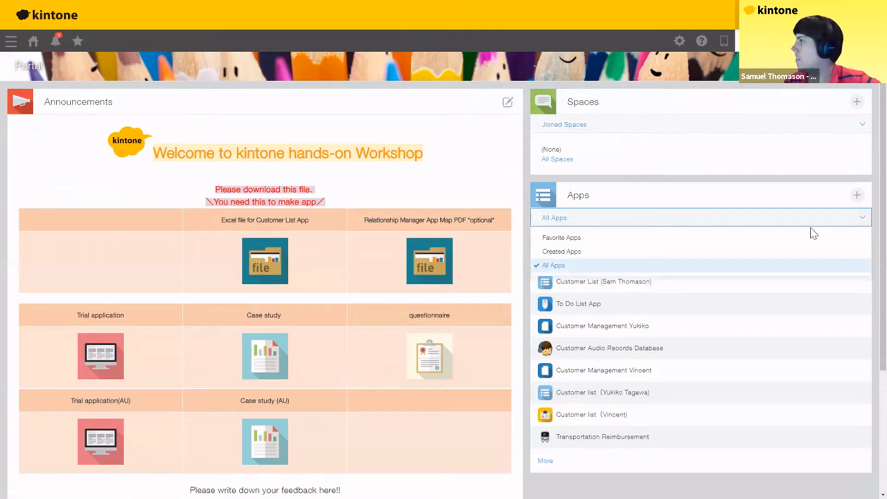
click(573, 252)
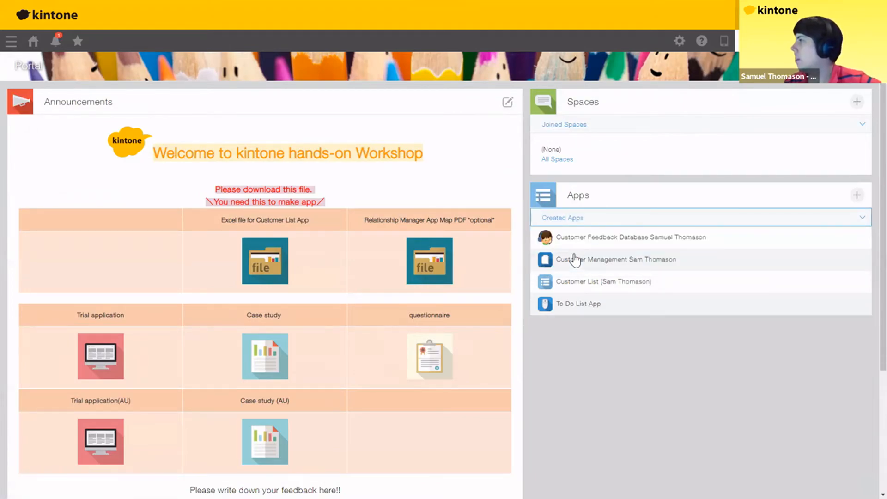
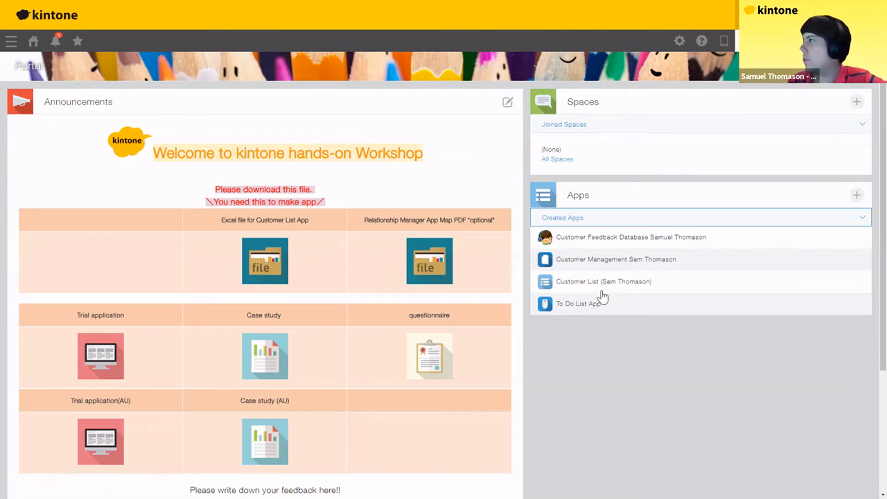
- Open the Customer List app from the portal and go to its form settings
click(581, 286)
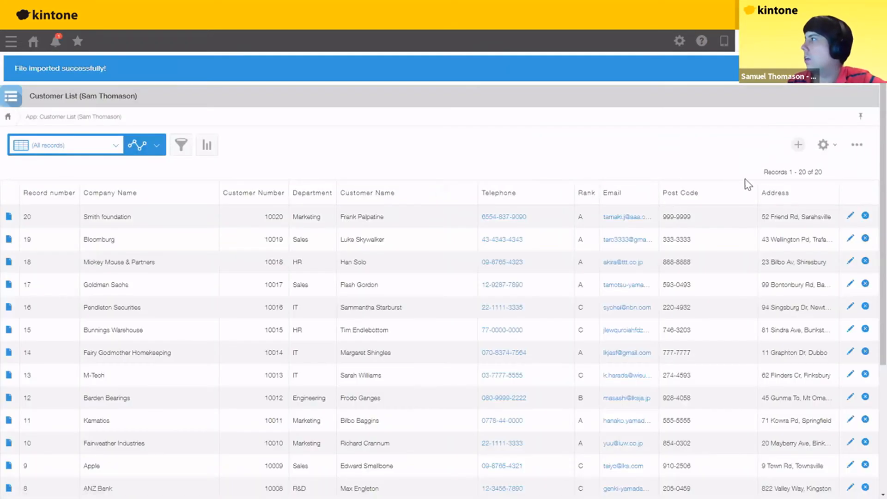
click(822, 146)
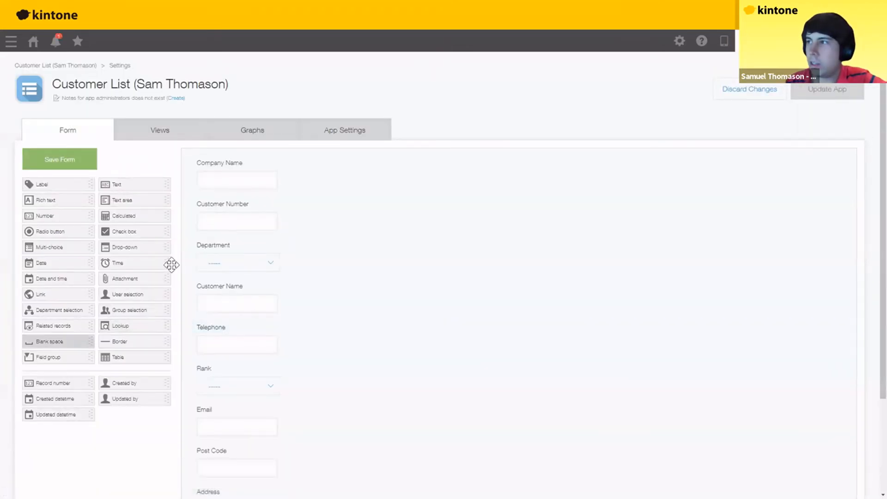
- Place a Related records field below Address and open its settings
drag(114, 293, 231, 317)
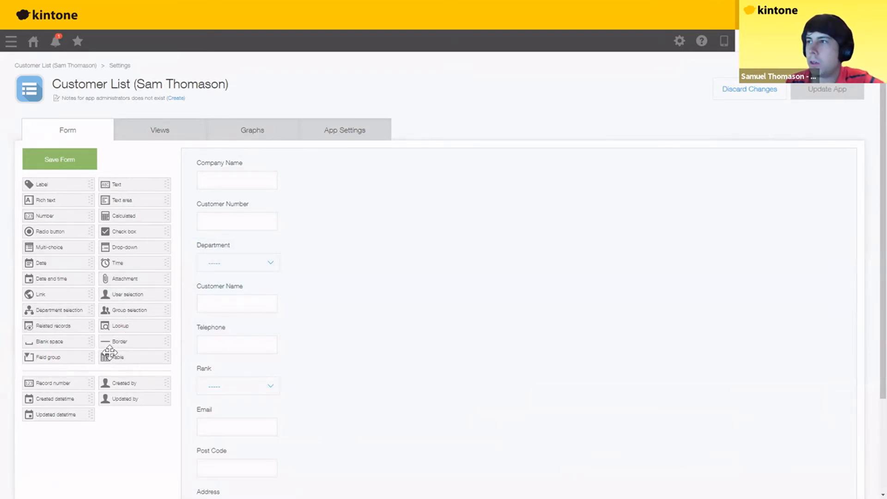
drag(45, 326, 236, 426)
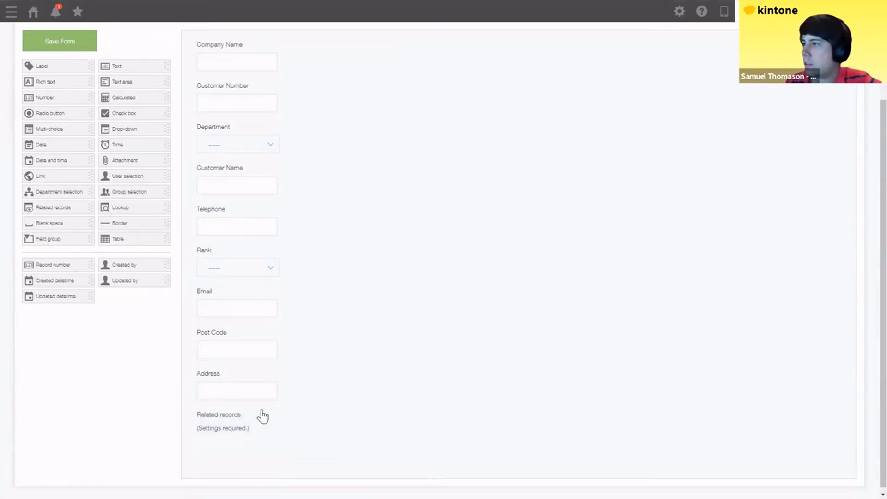
click(247, 413)
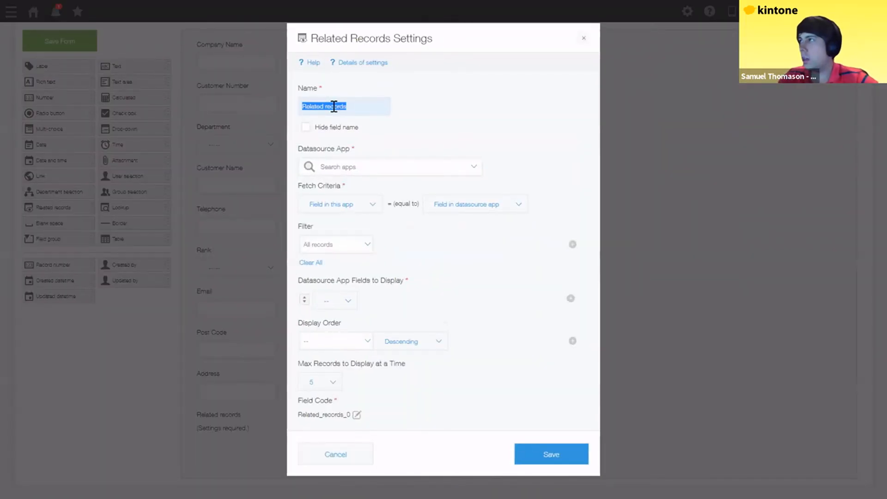
- Name the field 'Project Info' and pick Customer Management, found by searching 'sam', as datasource app
text(Pro)
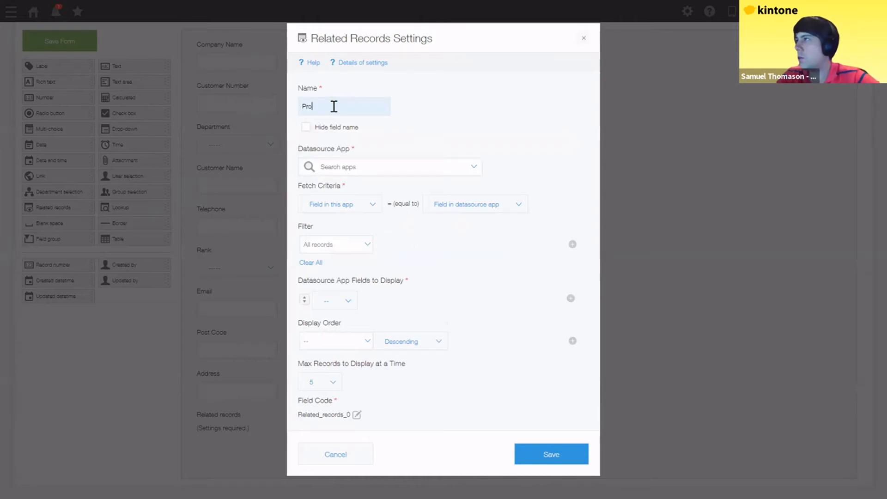
text(ject Info)
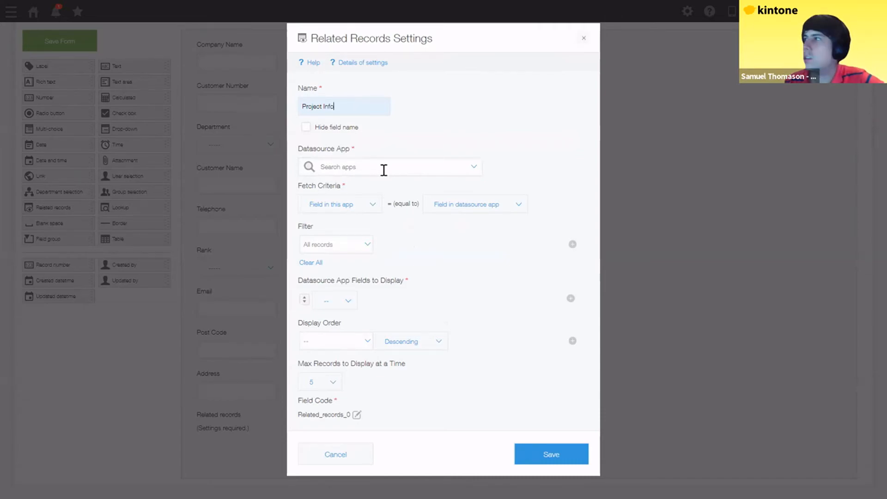
click(384, 167)
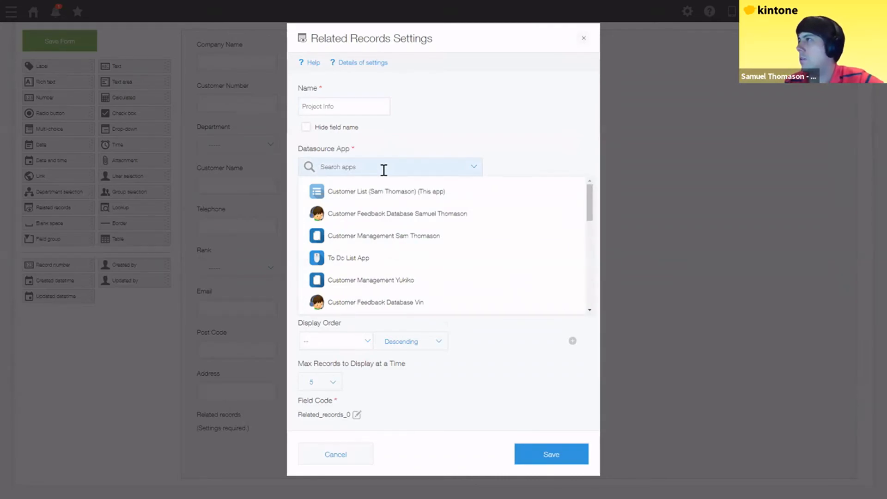
text(sam)
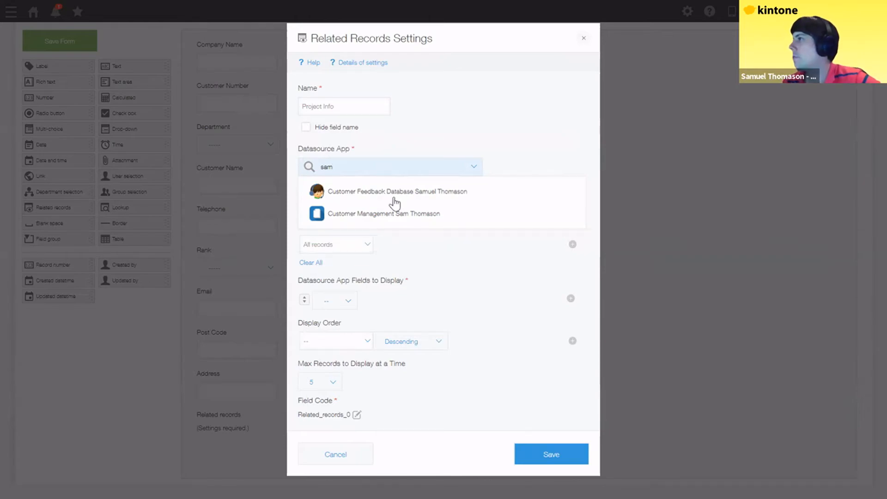
click(384, 214)
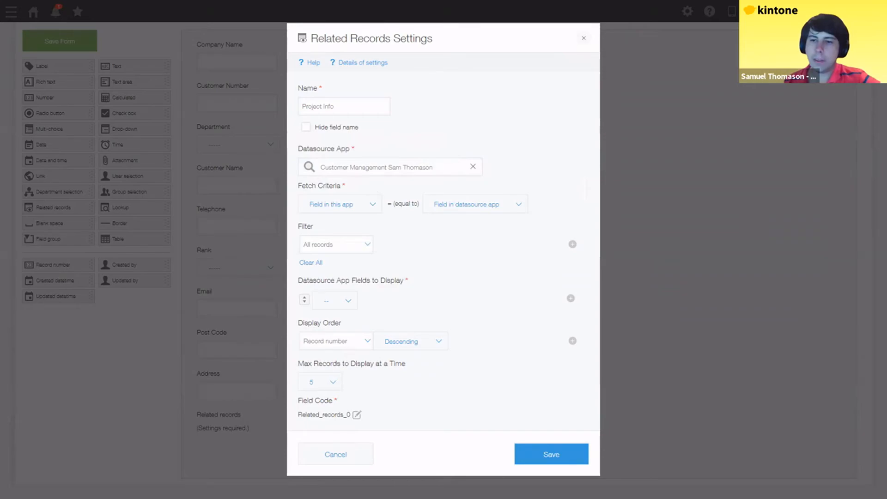
- Set Fetch Criteria to match this app's Customer Number with the datasource's Customer Number
click(368, 210)
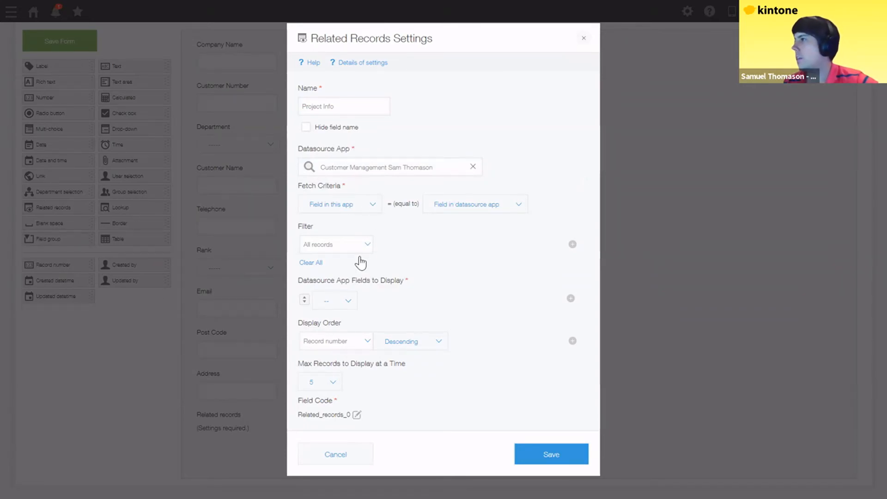
click(490, 214)
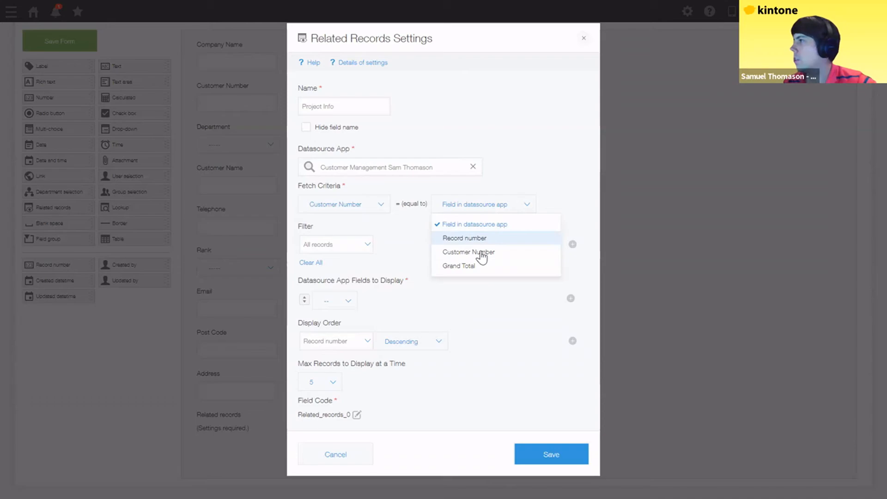
click(486, 252)
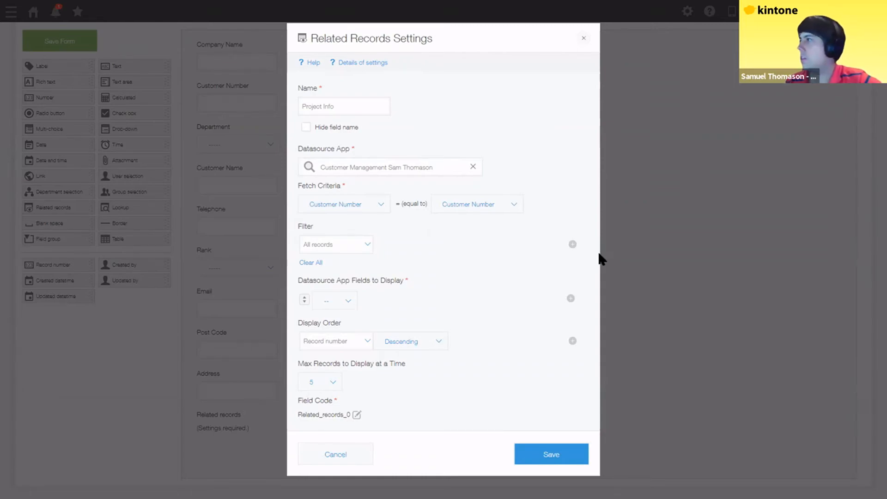
- Show Expected Order Date, Customer Name, Possibility and Grand Total columns, then save the settings
click(571, 299)
click(570, 298)
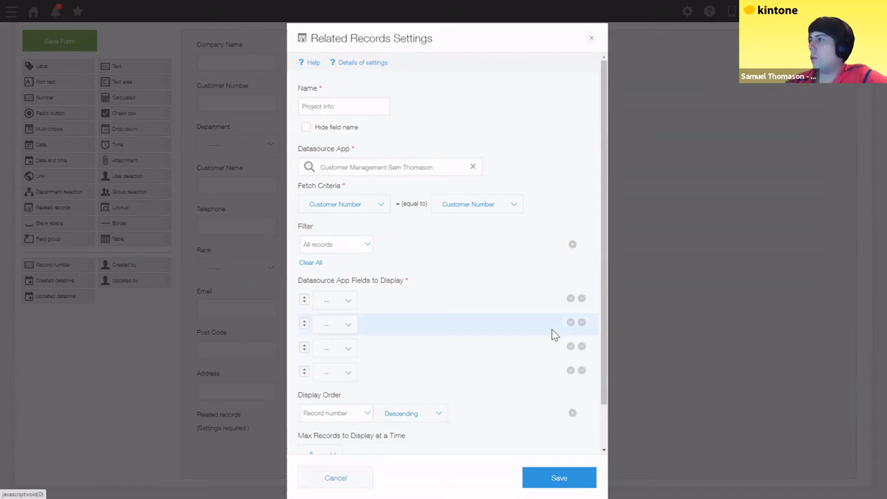
click(347, 301)
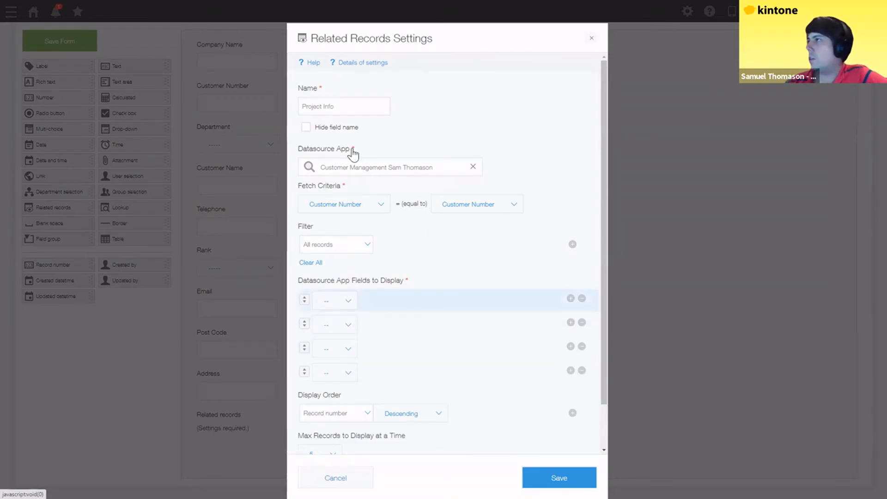
key(Up)
key(Up)
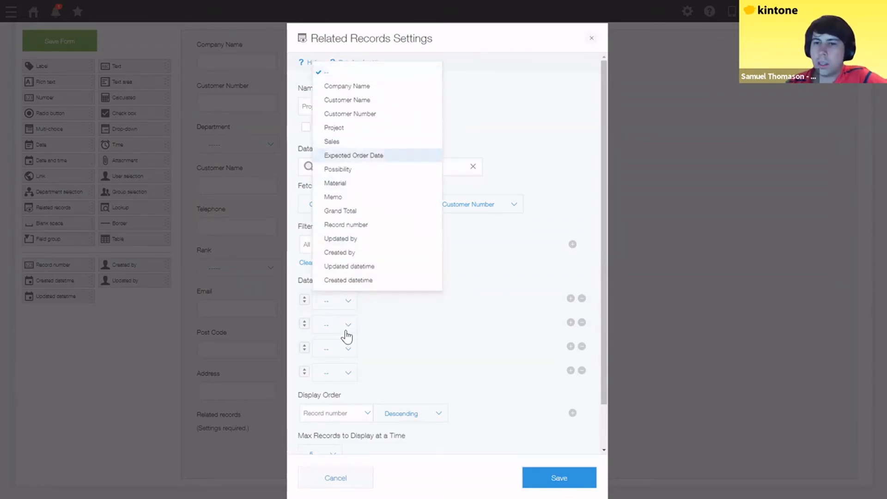
key(Return)
click(347, 329)
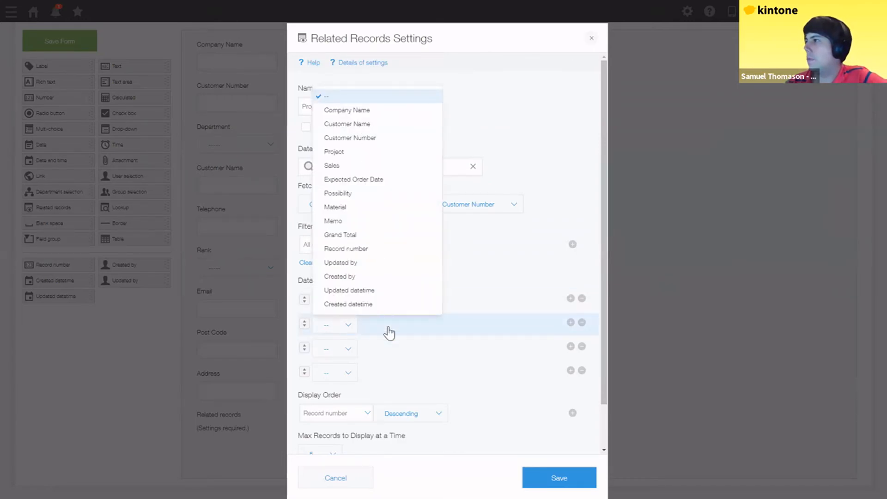
key(Down)
key(Down)
key(Return)
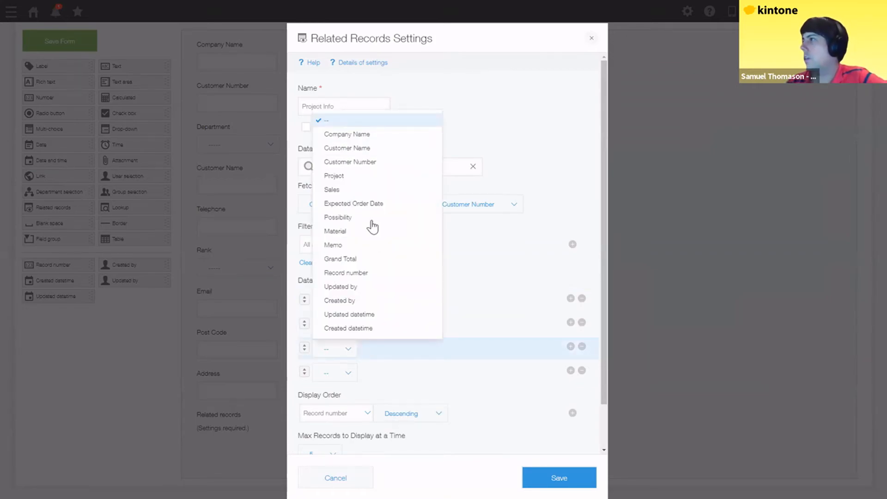
key(Return)
click(350, 376)
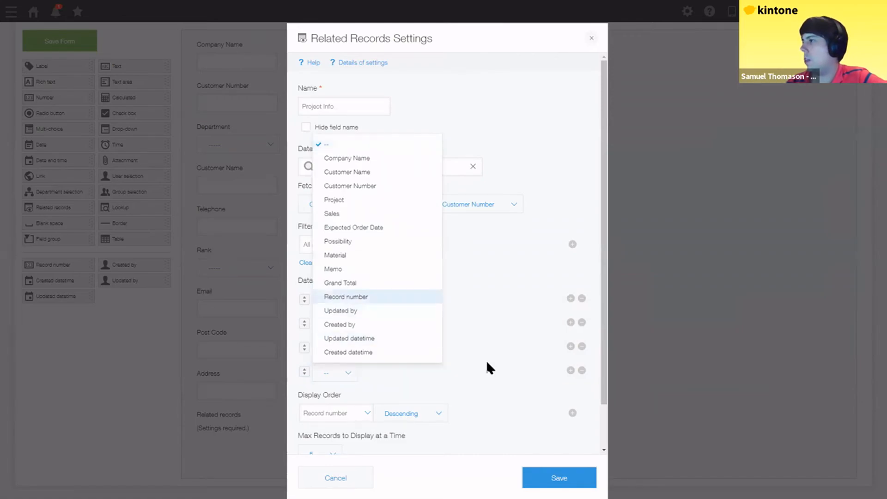
click(341, 284)
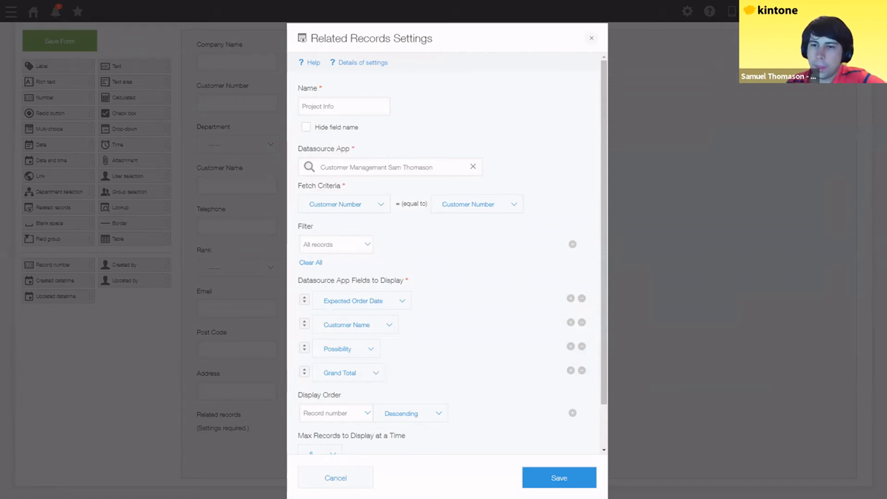
click(553, 477)
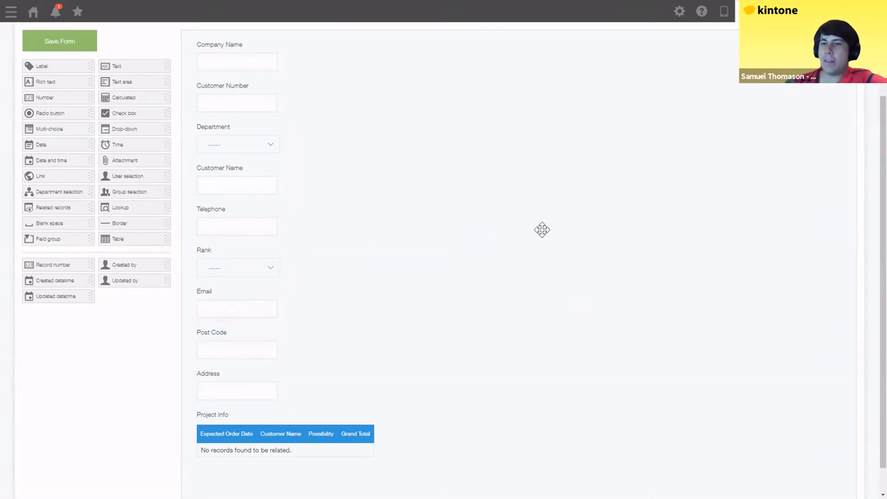
- Confirm saving the form and updating the Customer List app
scroll(791, 107, up, 3)
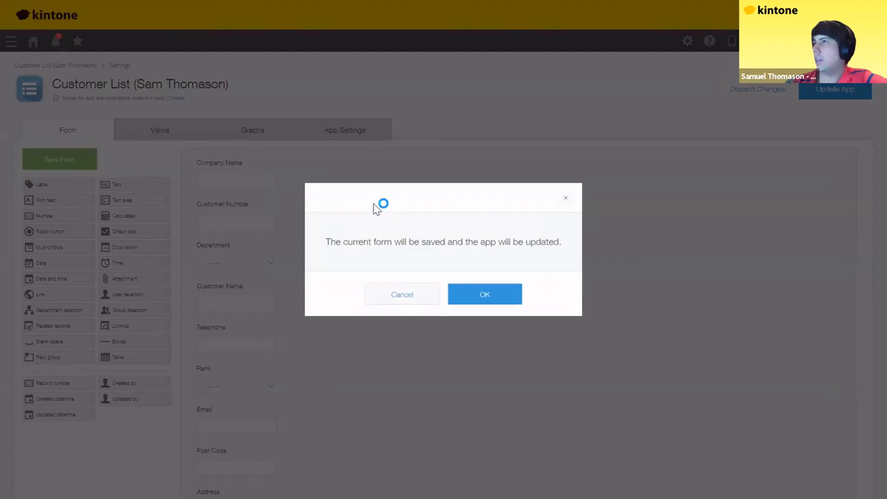
key(Return)
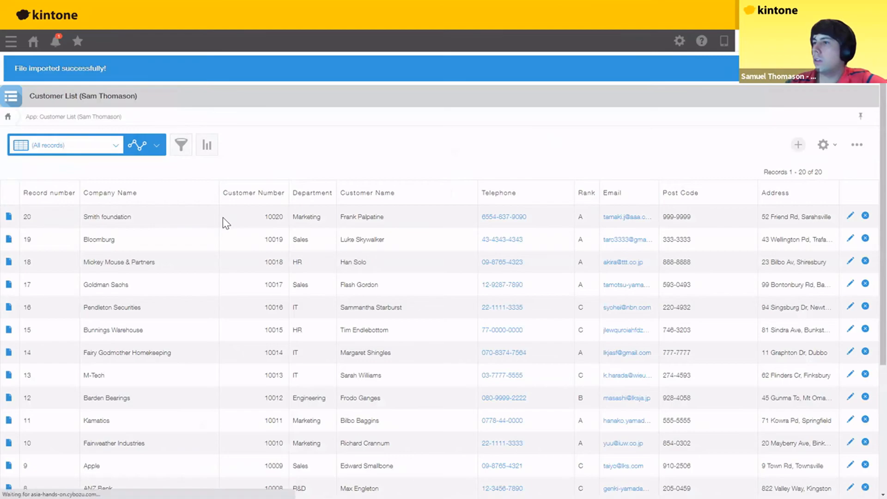
- Scroll through the customer record to view the two related projects in Project Info
scroll(172, 399, down, 1)
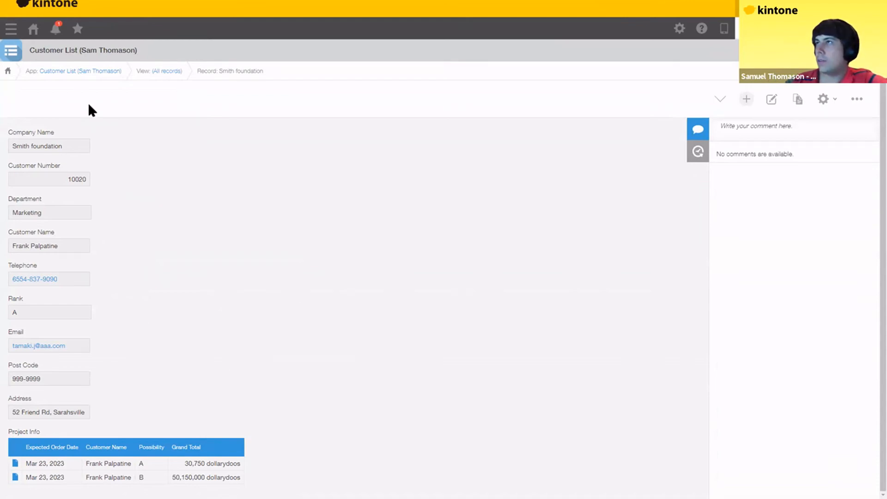
scroll(88, 101, up, 1)
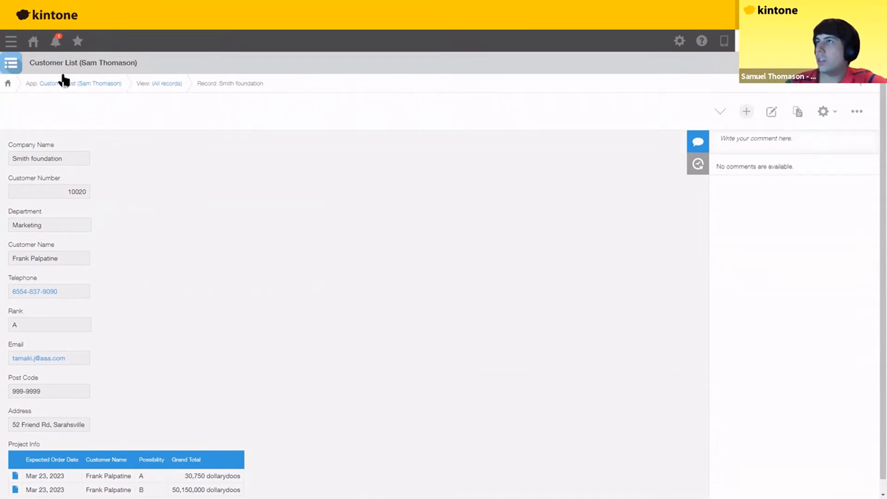
- Return to the kintone portal and advance the slideshow to slide 37, showing all apps Done
click(33, 46)
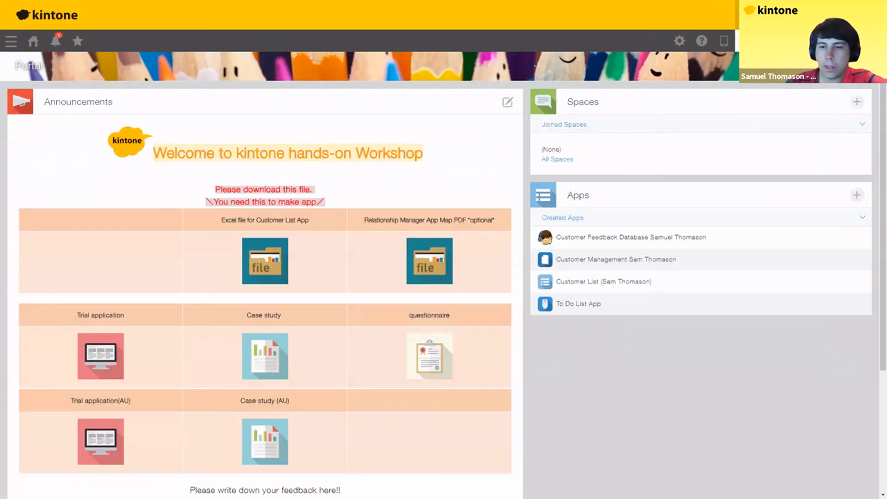
key(alt+Tab)
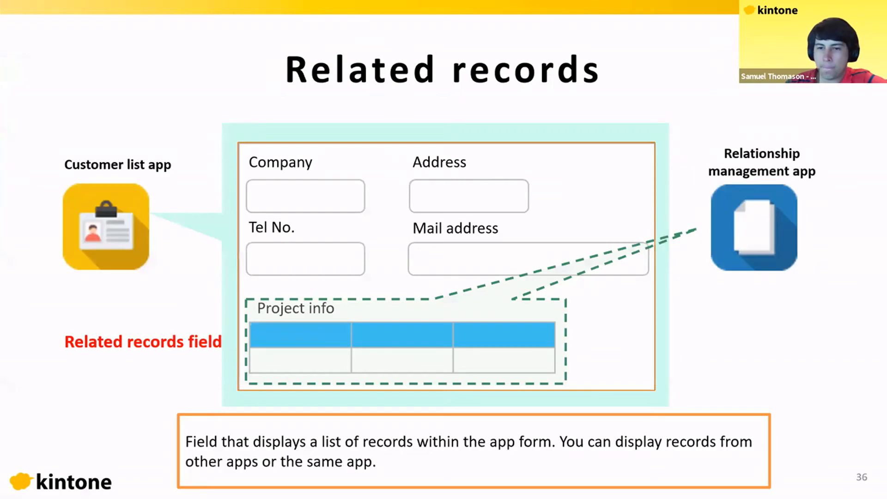
key(Right)
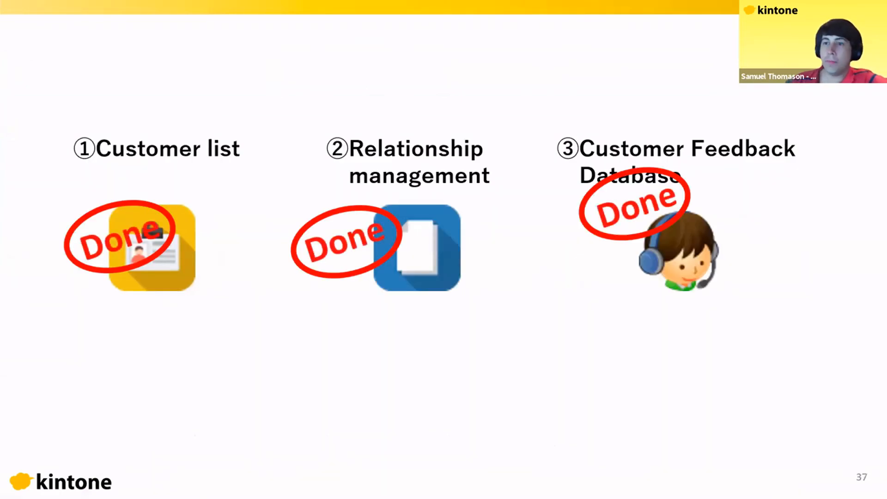